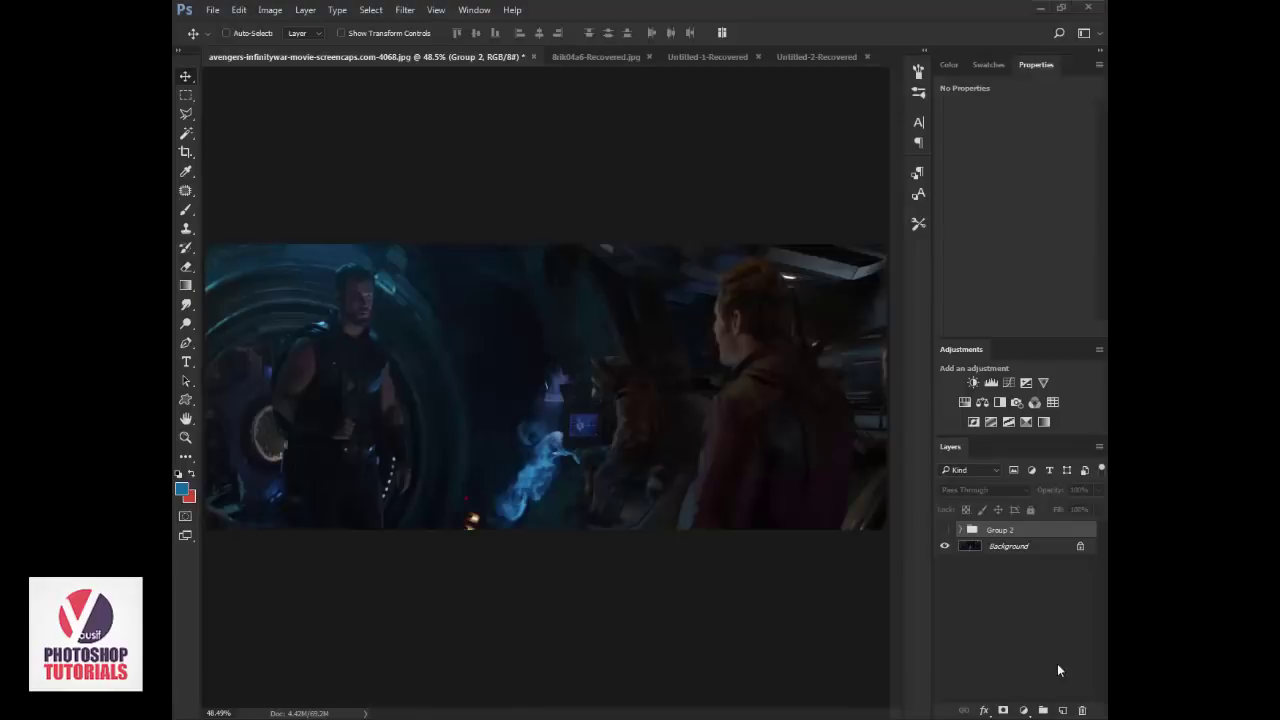
# Compare the grade against the original, leave Group 2 hidden, and duplicate the Background layer
pyautogui.click(944, 530)
pyautogui.click(944, 530)
pyautogui.click(944, 530)
pyautogui.click(944, 530)
pyautogui.click(944, 530)
pyautogui.click(1030, 546)
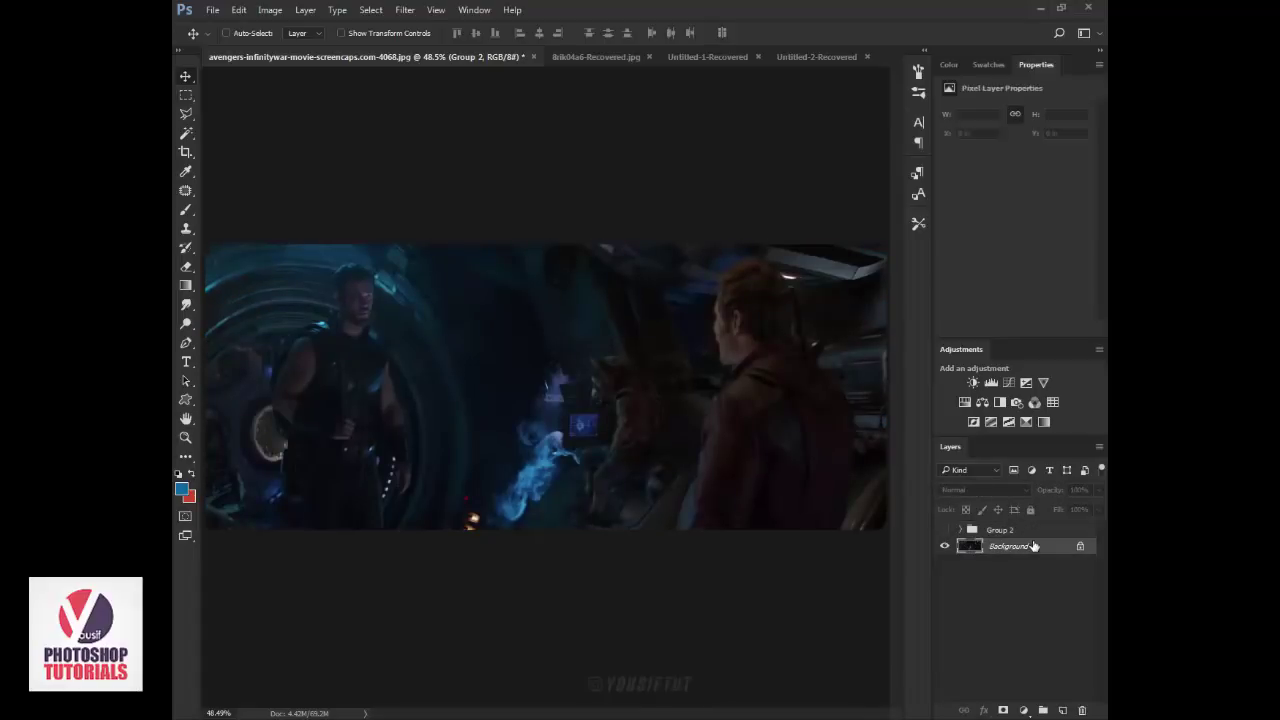
pyautogui.moveTo(1034, 546); pyautogui.dragTo(1062, 710)
pyautogui.press('z')
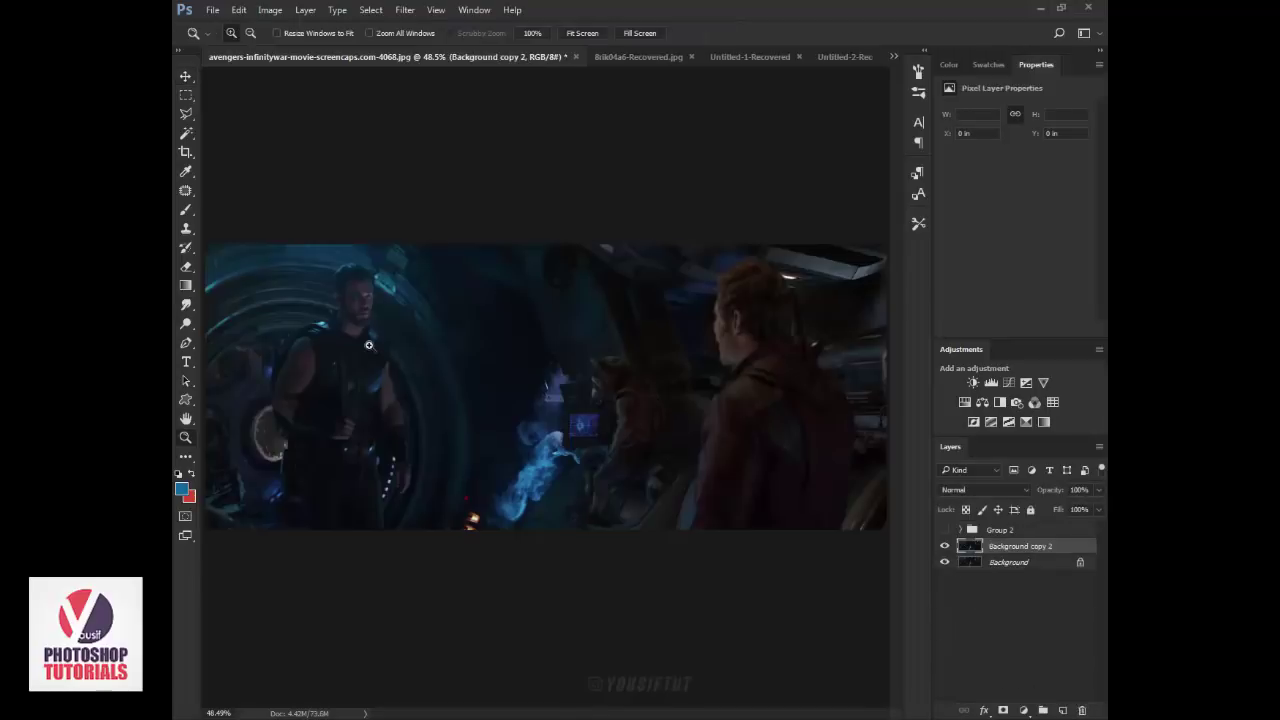
pyautogui.click(340, 330)
pyautogui.press('v')
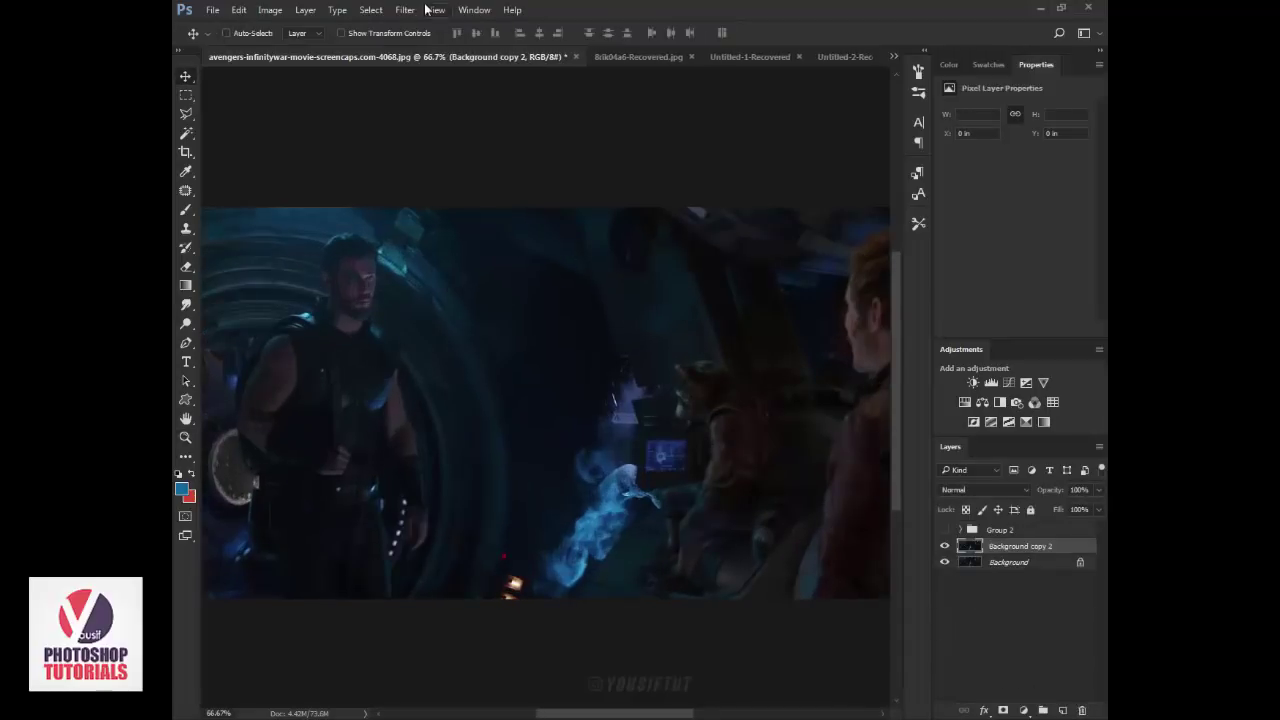
# In Camera Raw set Highlights +29, Shadows +68, Whites +41, Clarity +37, Vibrance +51, Exposure +0.15
pyautogui.click(405, 9)
pyautogui.click(454, 97)
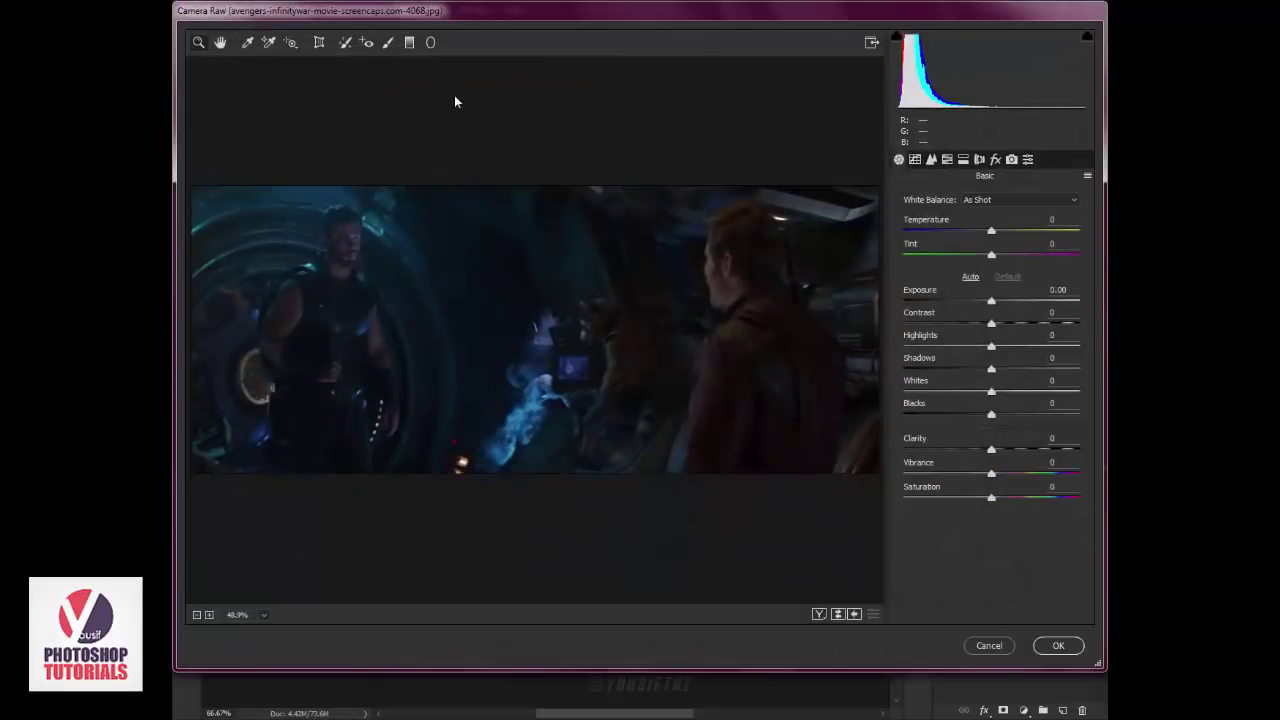
pyautogui.click(706, 320)
pyautogui.click(585, 318)
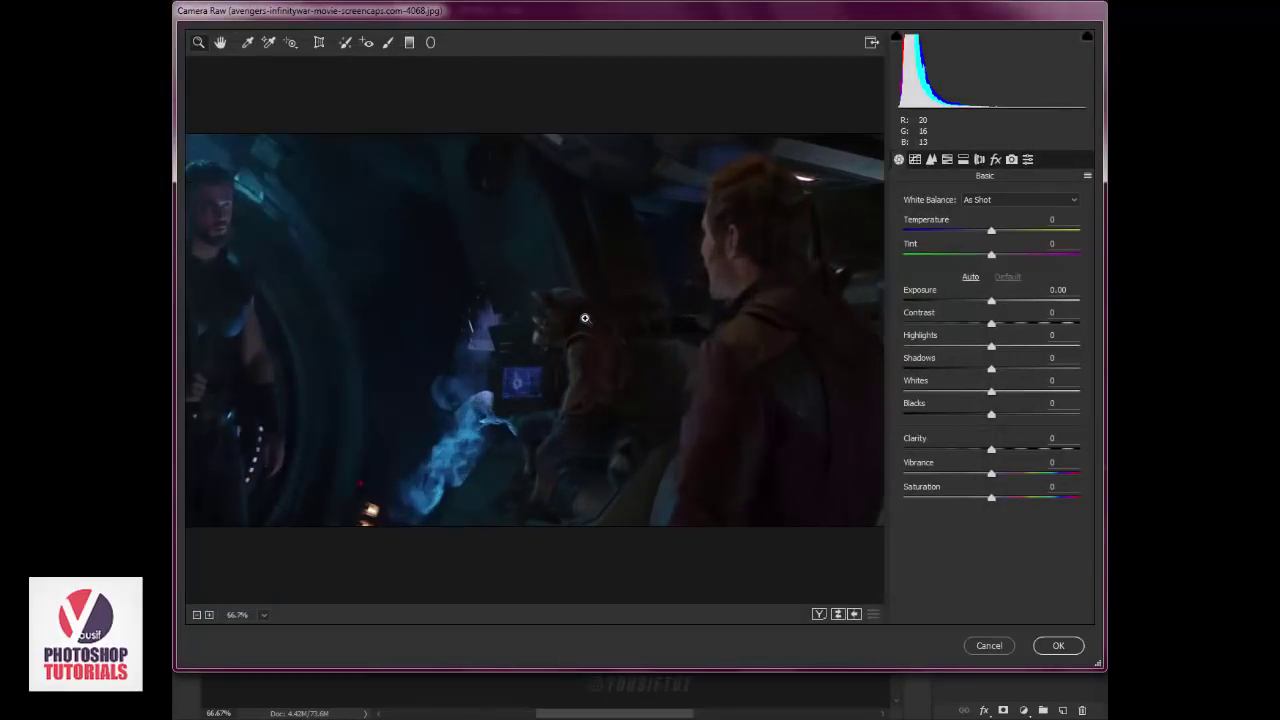
pyautogui.moveTo(988, 347)
pyautogui.mouseDown()
pyautogui.moveTo(1038, 346)
pyautogui.moveTo(1017, 346)
pyautogui.moveTo(1051, 369)
pyautogui.moveTo(1026, 389)
pyautogui.mouseUp()
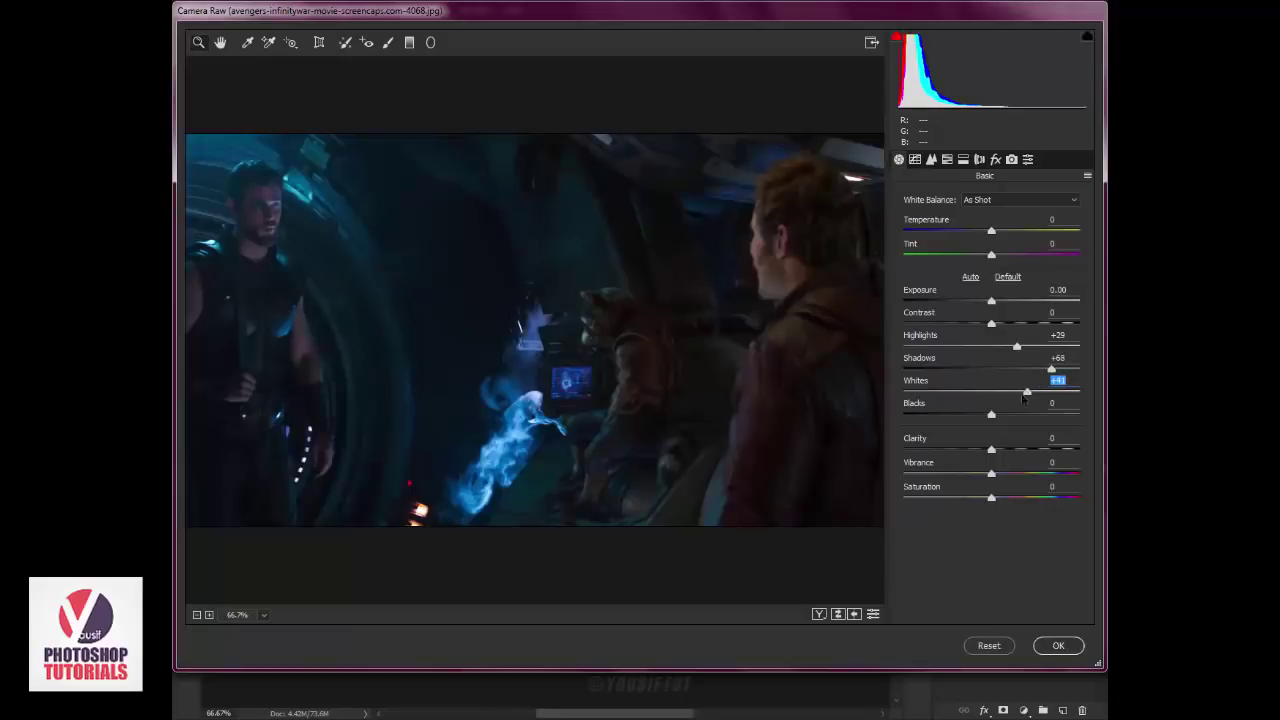
pyautogui.moveTo(991, 414)
pyautogui.mouseDown()
pyautogui.moveTo(964, 414)
pyautogui.moveTo(1022, 409)
pyautogui.mouseUp()
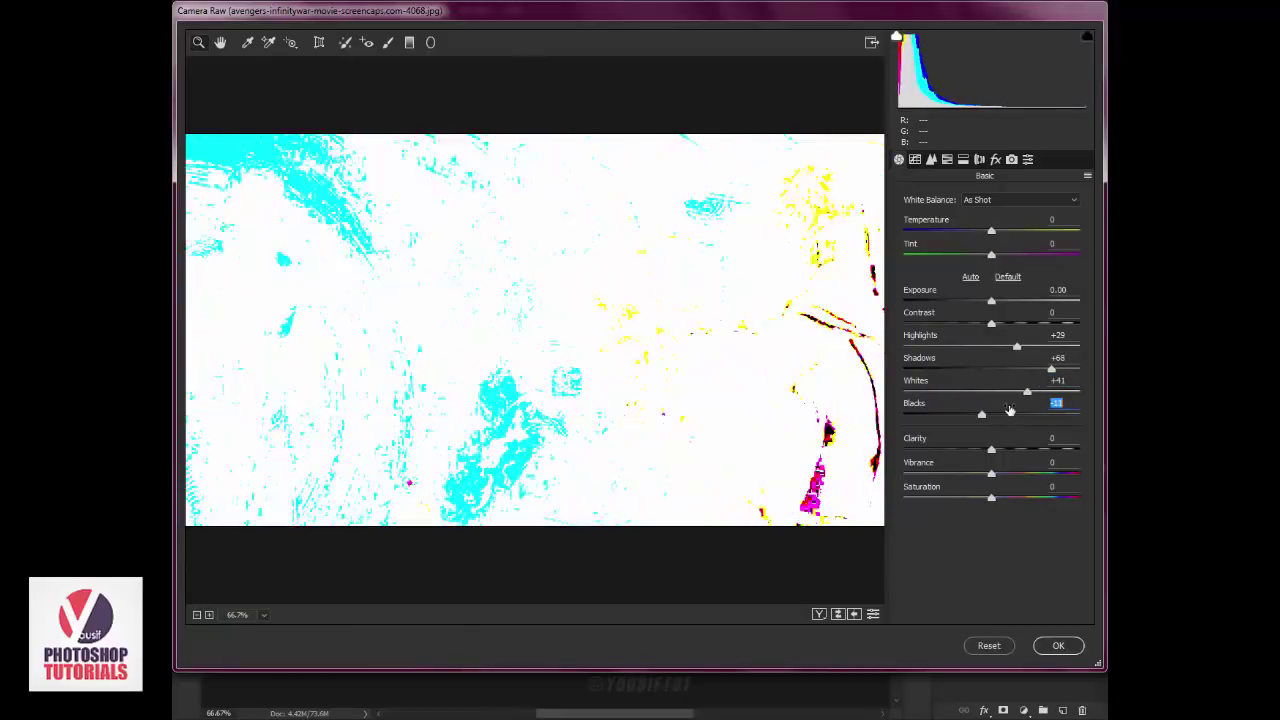
pyautogui.click(1022, 448)
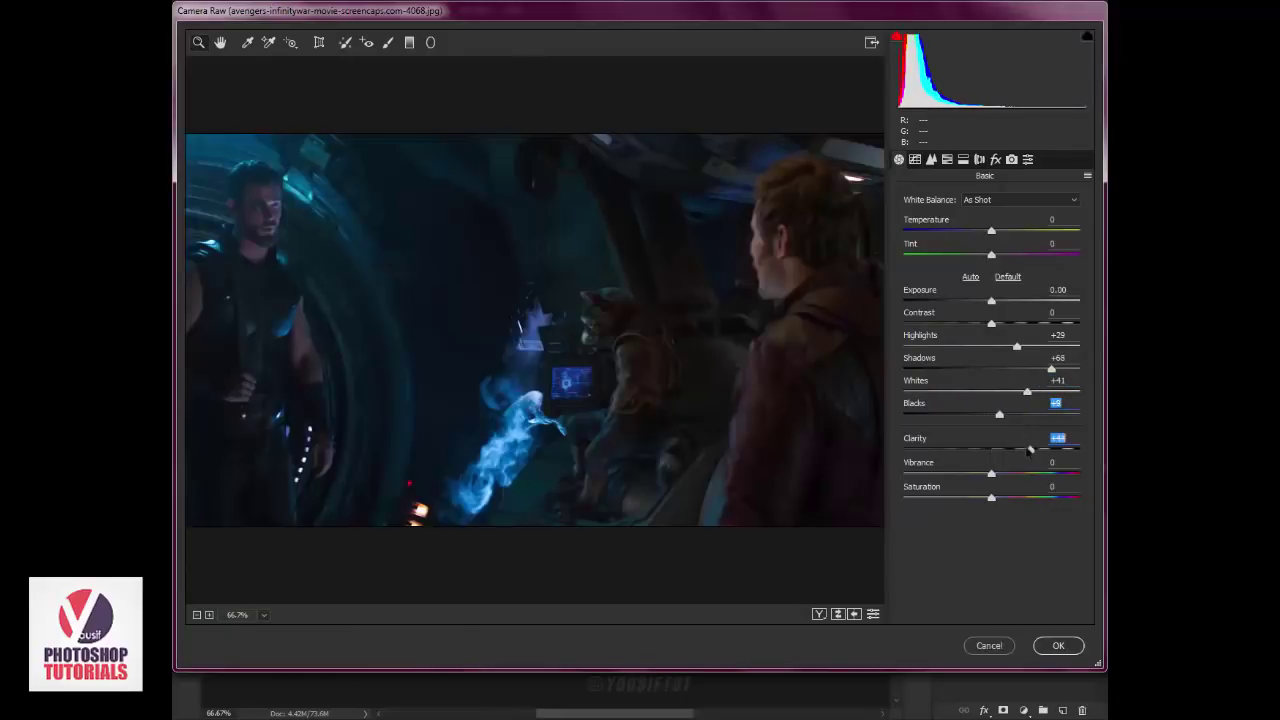
pyautogui.moveTo(1015, 472); pyautogui.dragTo(1033, 471)
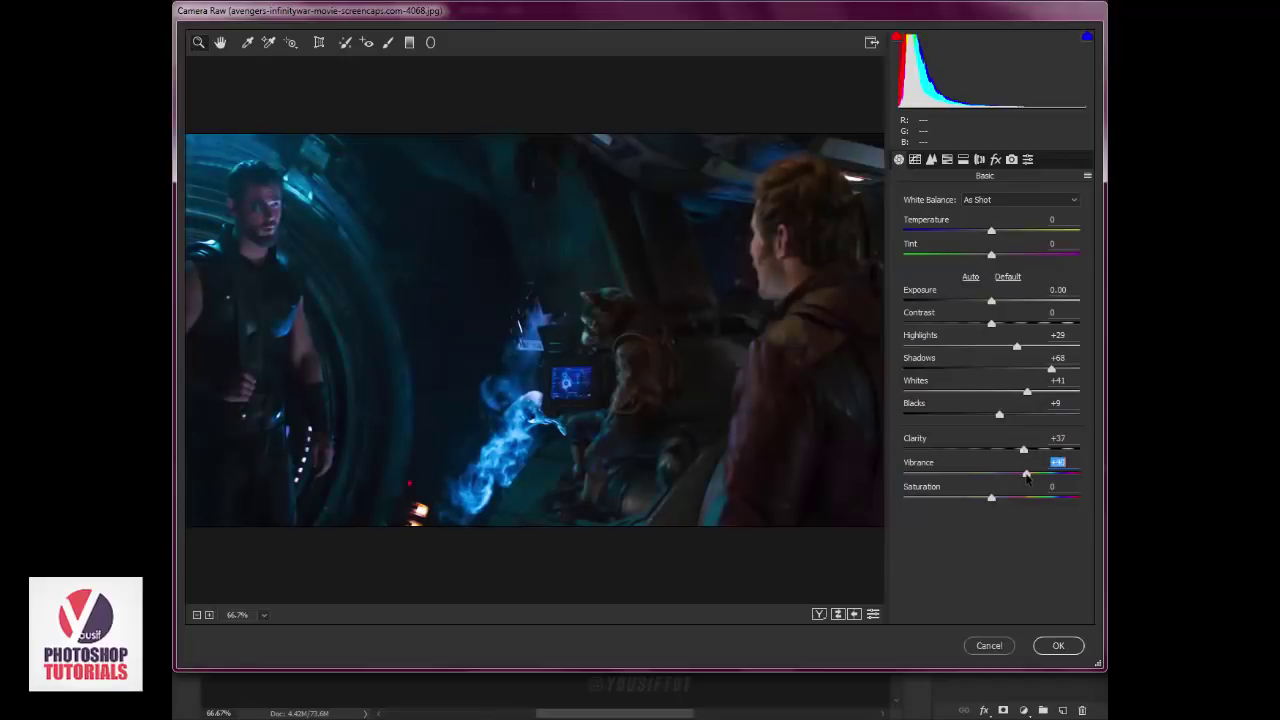
pyautogui.click(982, 324)
pyautogui.click(994, 301)
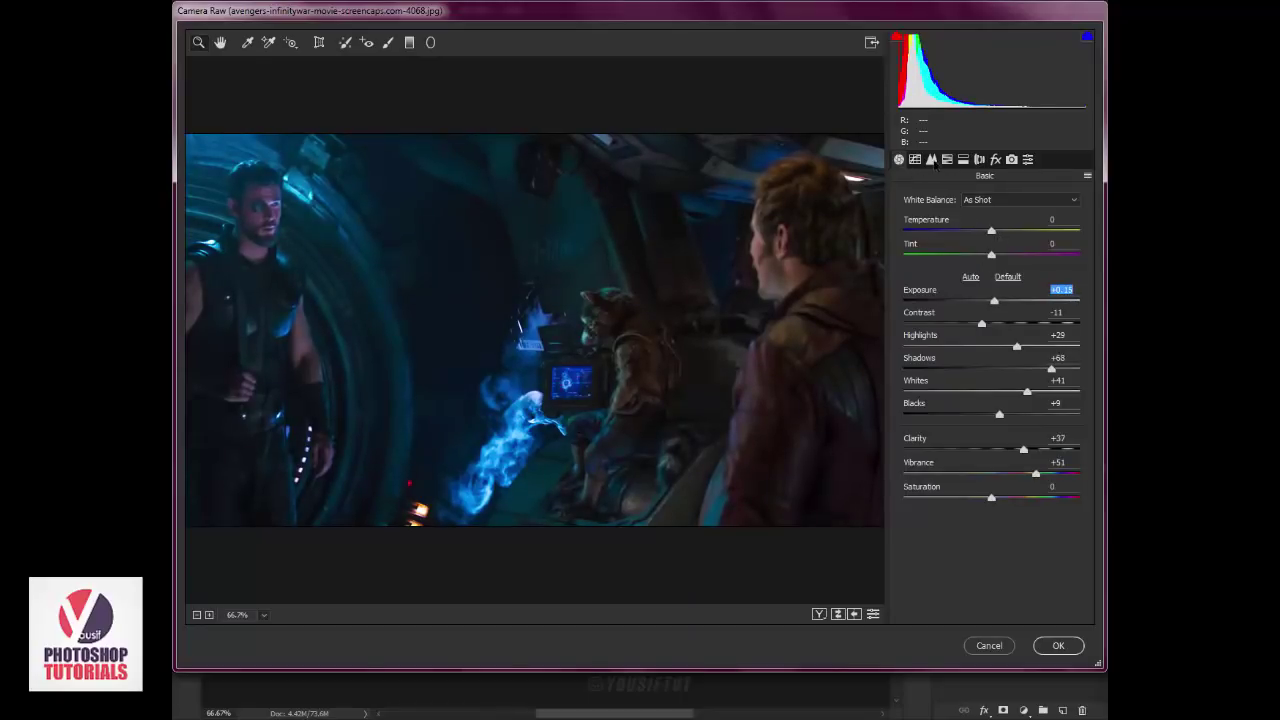
pyautogui.click(931, 160)
# Shift the HSL hues: blues toward teal, aqua, oranges, reds, yellows, and Purples to +100
pyautogui.click(925, 220)
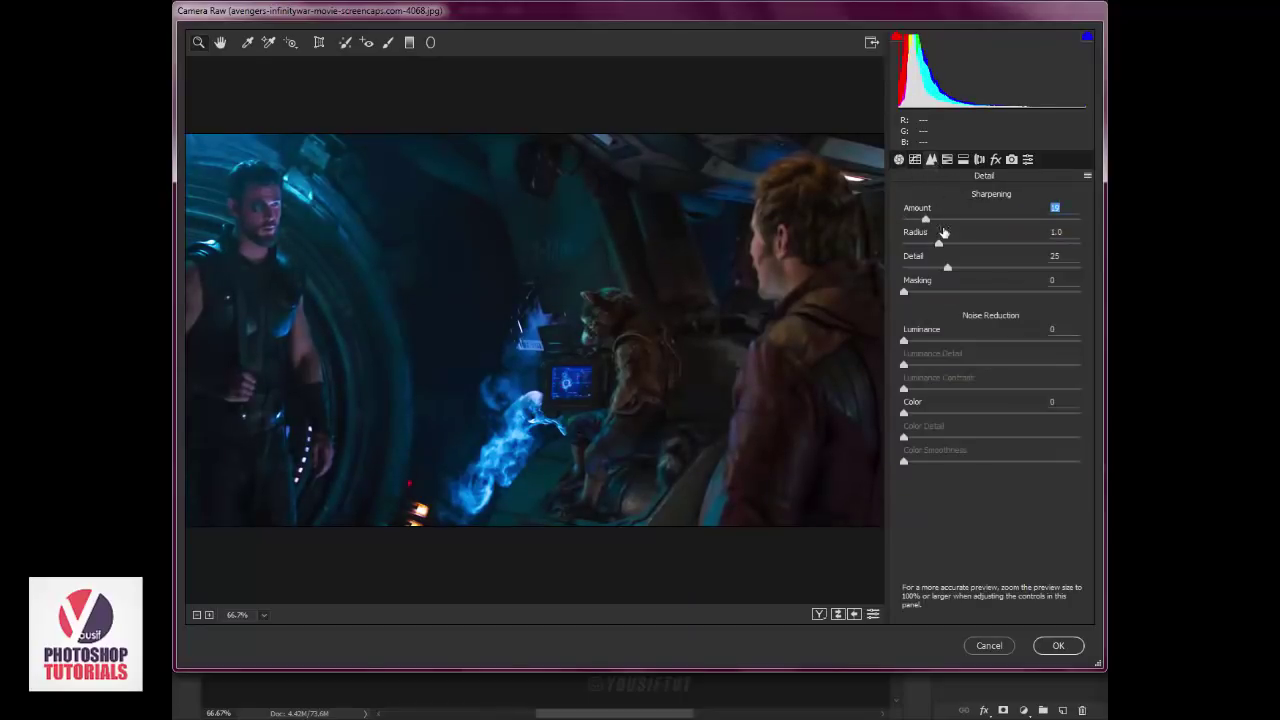
pyautogui.click(945, 160)
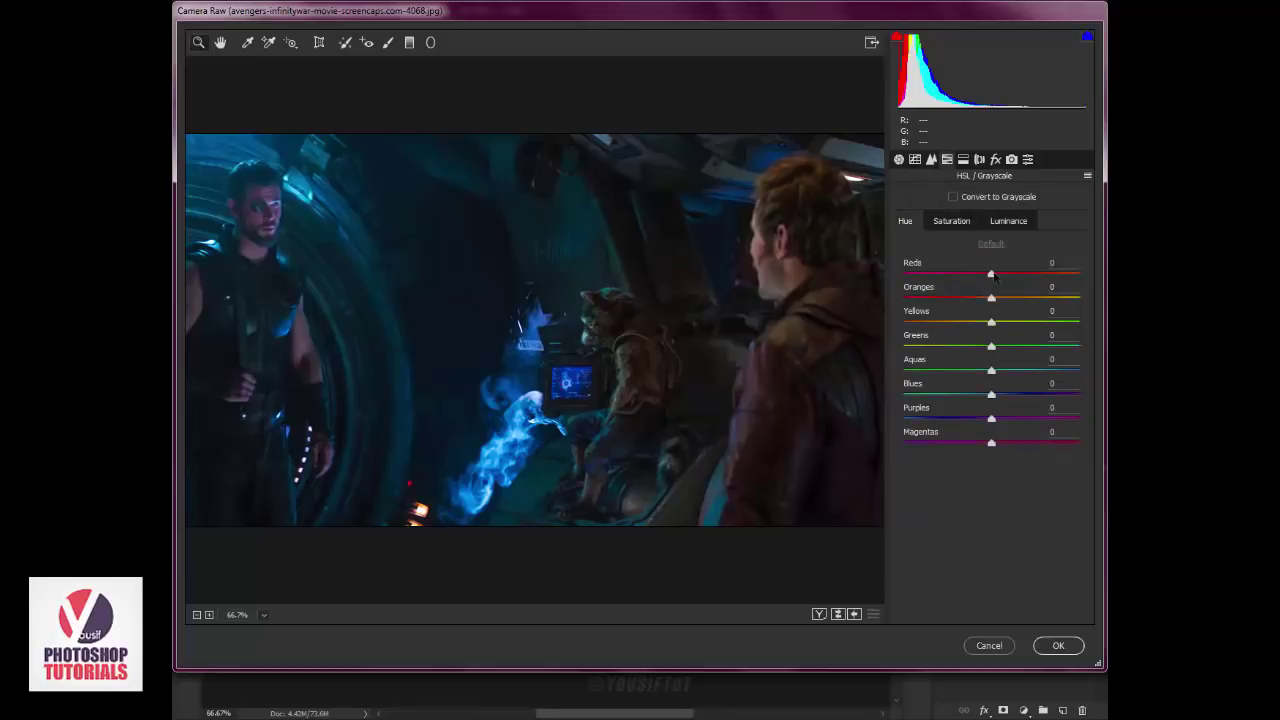
pyautogui.moveTo(990, 392)
pyautogui.mouseDown()
pyautogui.moveTo(957, 392)
pyautogui.moveTo(1040, 367)
pyautogui.mouseUp()
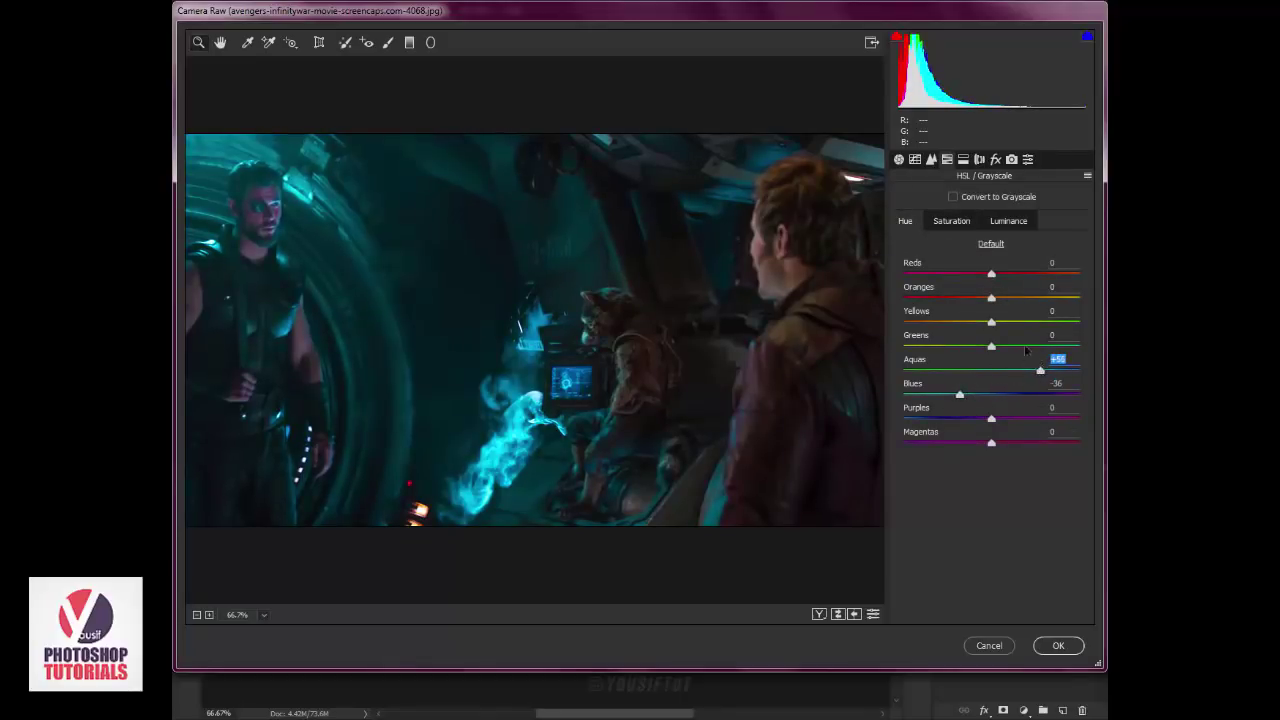
pyautogui.moveTo(991, 298)
pyautogui.mouseDown()
pyautogui.moveTo(970, 299)
pyautogui.moveTo(976, 273)
pyautogui.moveTo(944, 274)
pyautogui.mouseUp()
pyautogui.moveTo(991, 322)
pyautogui.mouseDown()
pyautogui.moveTo(948, 322)
pyautogui.moveTo(979, 321)
pyautogui.mouseUp()
pyautogui.moveTo(991, 418)
pyautogui.mouseDown()
pyautogui.moveTo(942, 418)
pyautogui.moveTo(1080, 418)
pyautogui.moveTo(1021, 418)
pyautogui.moveTo(1045, 442)
pyautogui.moveTo(966, 436)
pyautogui.mouseUp()
# Shift the Camera Calibration primaries: blue, red to +46, and green
pyautogui.click(1011, 159)
pyautogui.moveTo(991, 300); pyautogui.dragTo(1031, 300)
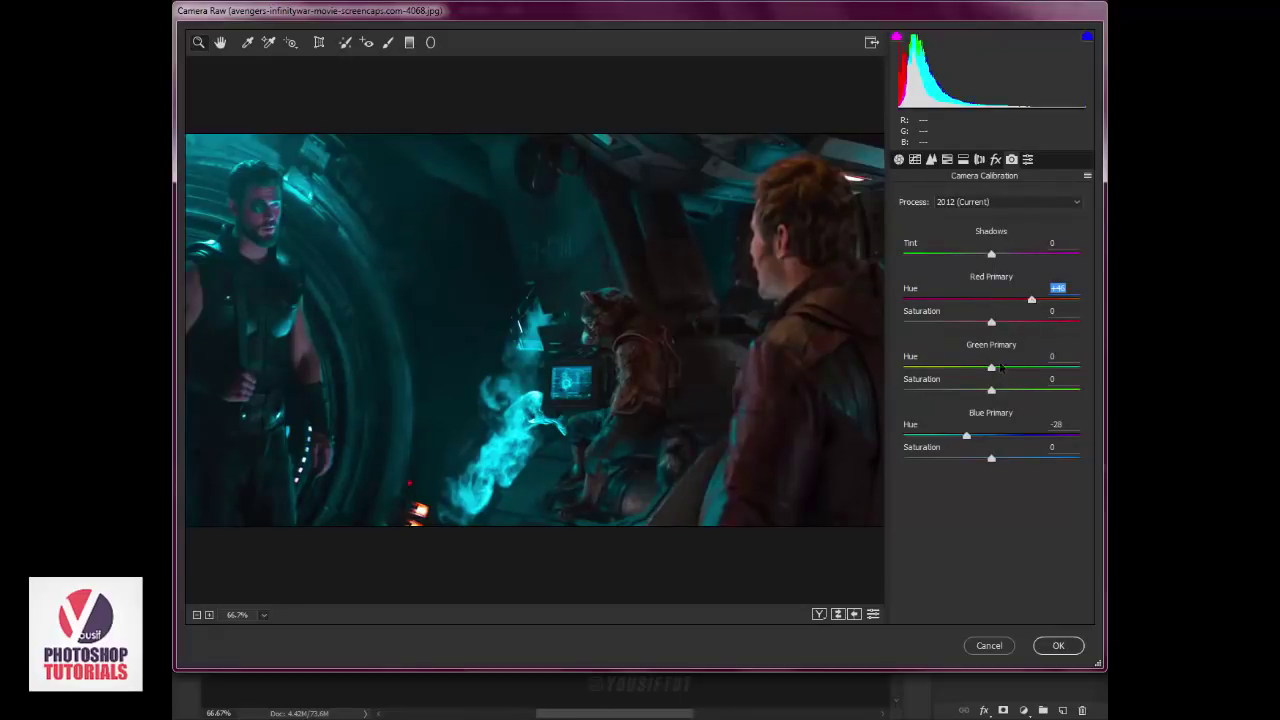
pyautogui.moveTo(1003, 367)
pyautogui.mouseDown()
pyautogui.moveTo(960, 368)
pyautogui.moveTo(1018, 368)
pyautogui.mouseUp()
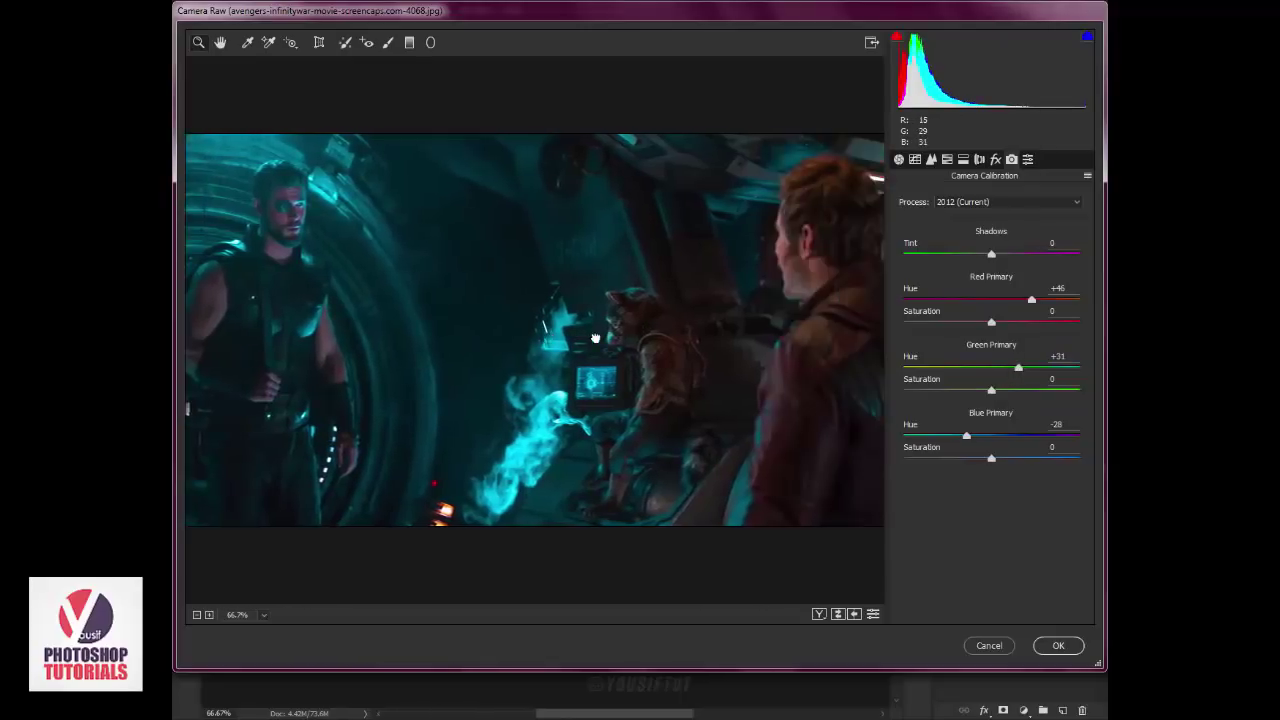
# Set sharpening amount 32, raise masking, and set luminance noise reduction to 21
pyautogui.click(931, 159)
pyautogui.moveTo(948, 218); pyautogui.dragTo(940, 219)
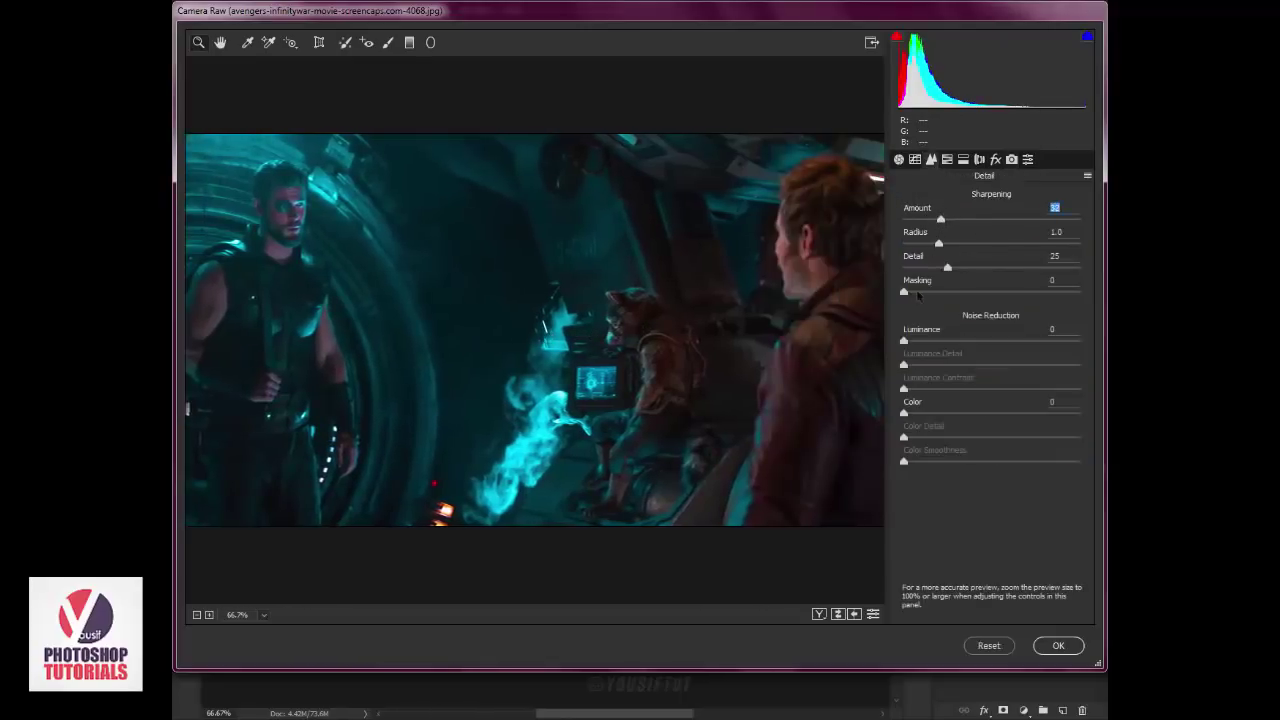
pyautogui.moveTo(904, 291); pyautogui.dragTo(961, 291)
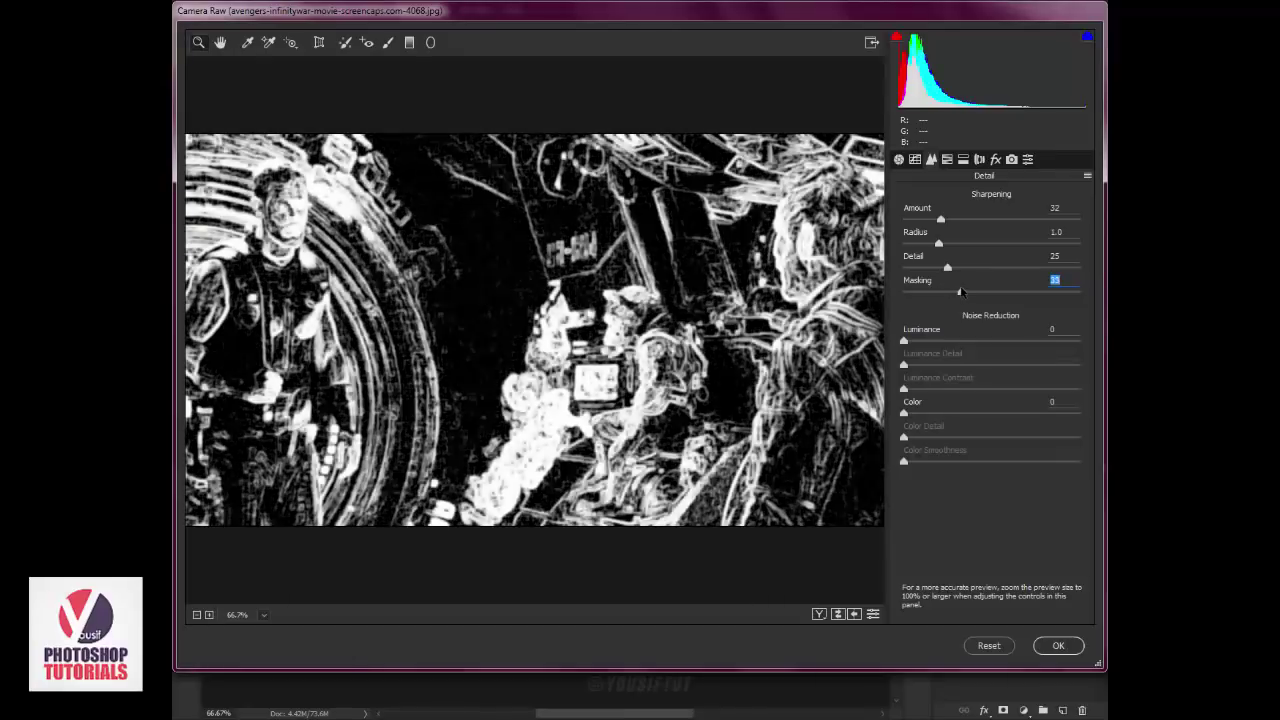
pyautogui.moveTo(904, 340)
pyautogui.mouseDown()
pyautogui.moveTo(938, 340)
pyautogui.moveTo(923, 342)
pyautogui.mouseUp()
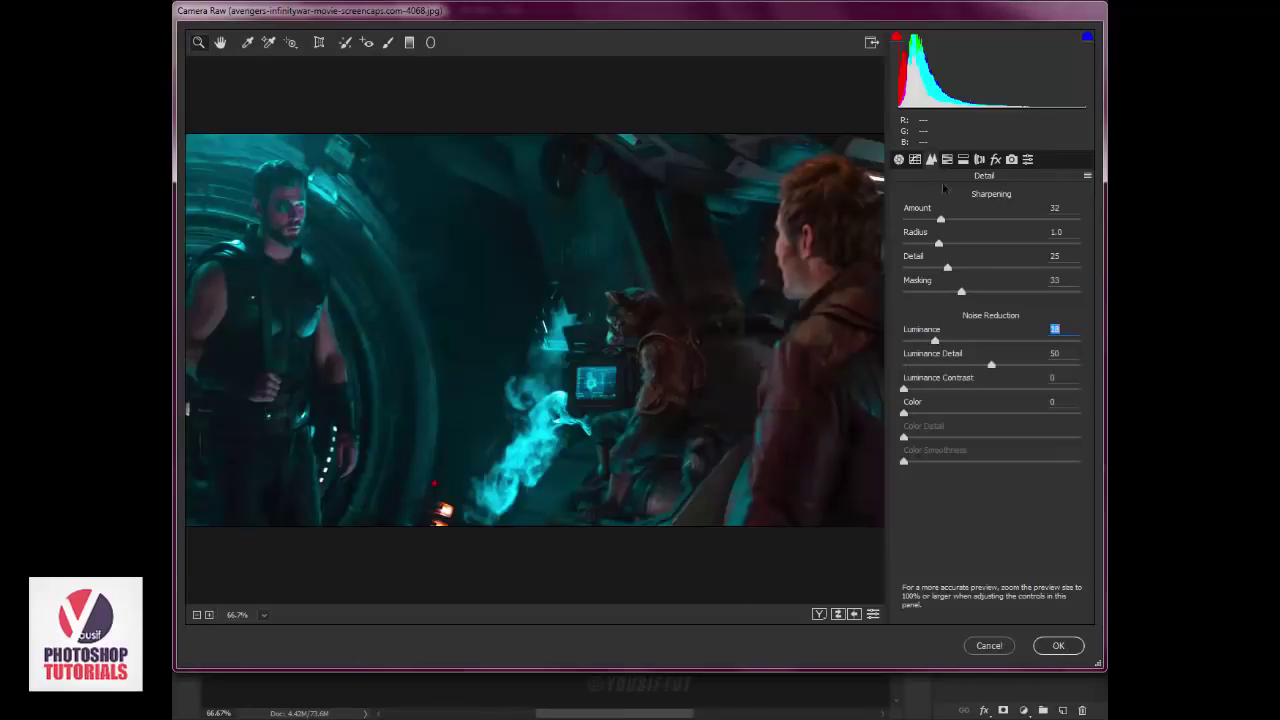
# Add tone curve points with the black point lifted to output 11, and apply Camera Raw
pyautogui.click(915, 159)
pyautogui.click(947, 404)
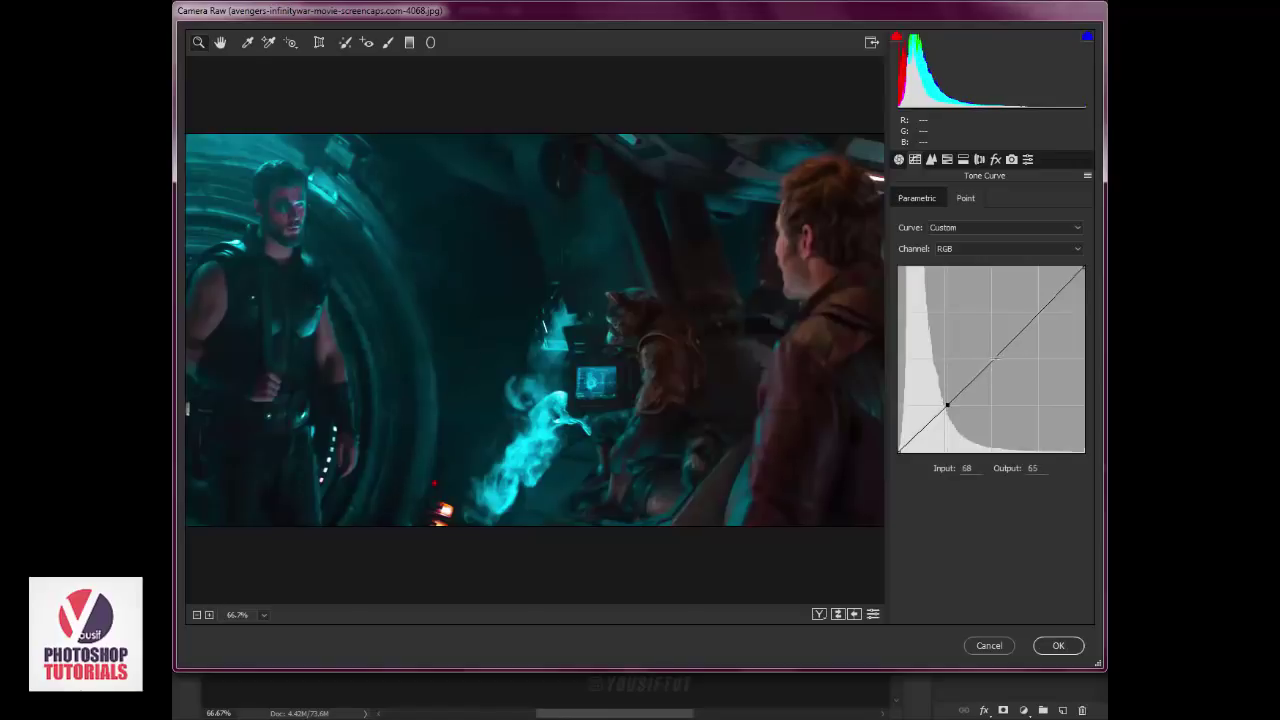
pyautogui.click(993, 358)
pyautogui.click(1038, 313)
pyautogui.moveTo(897, 449); pyautogui.dragTo(881, 437)
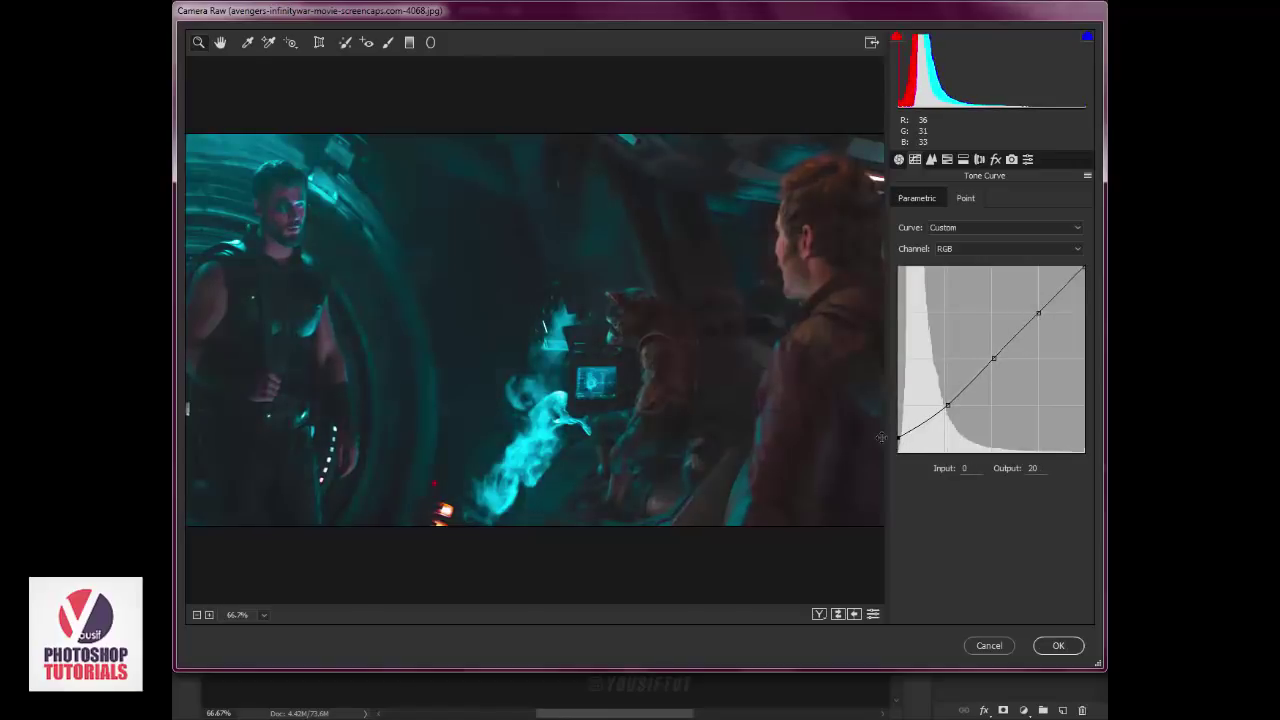
pyautogui.click(947, 404)
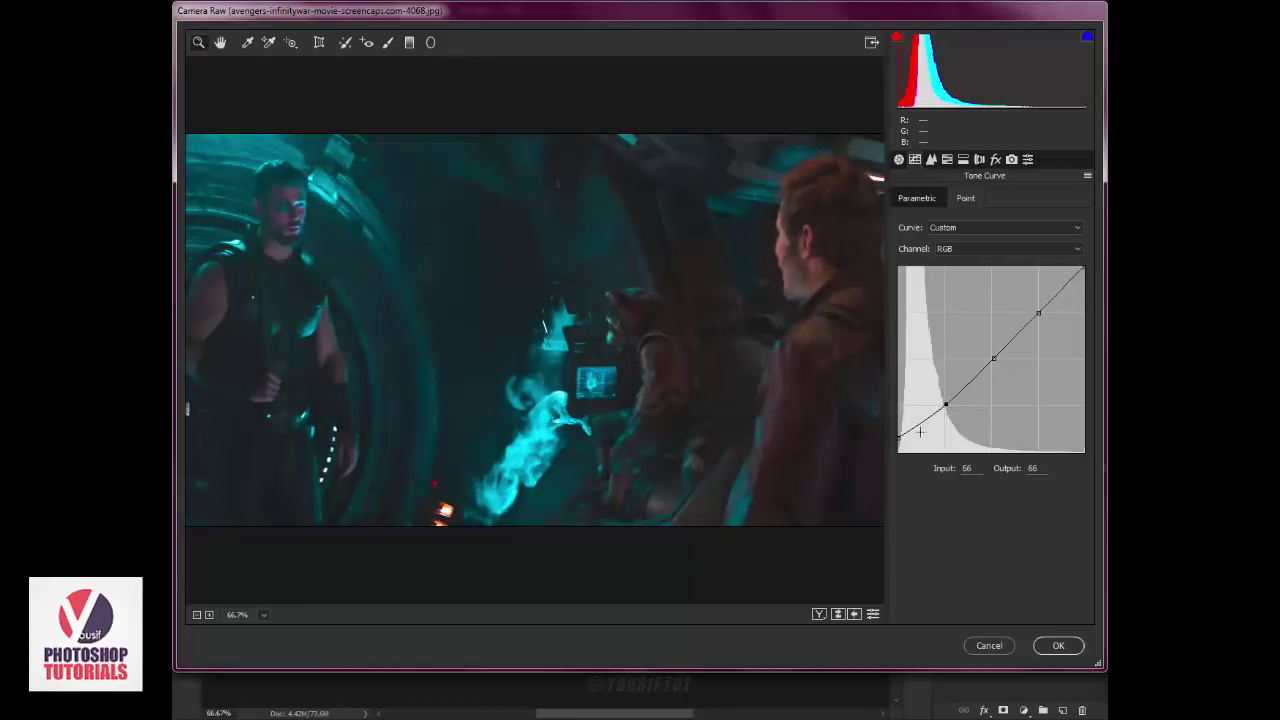
pyautogui.moveTo(899, 437); pyautogui.dragTo(898, 444)
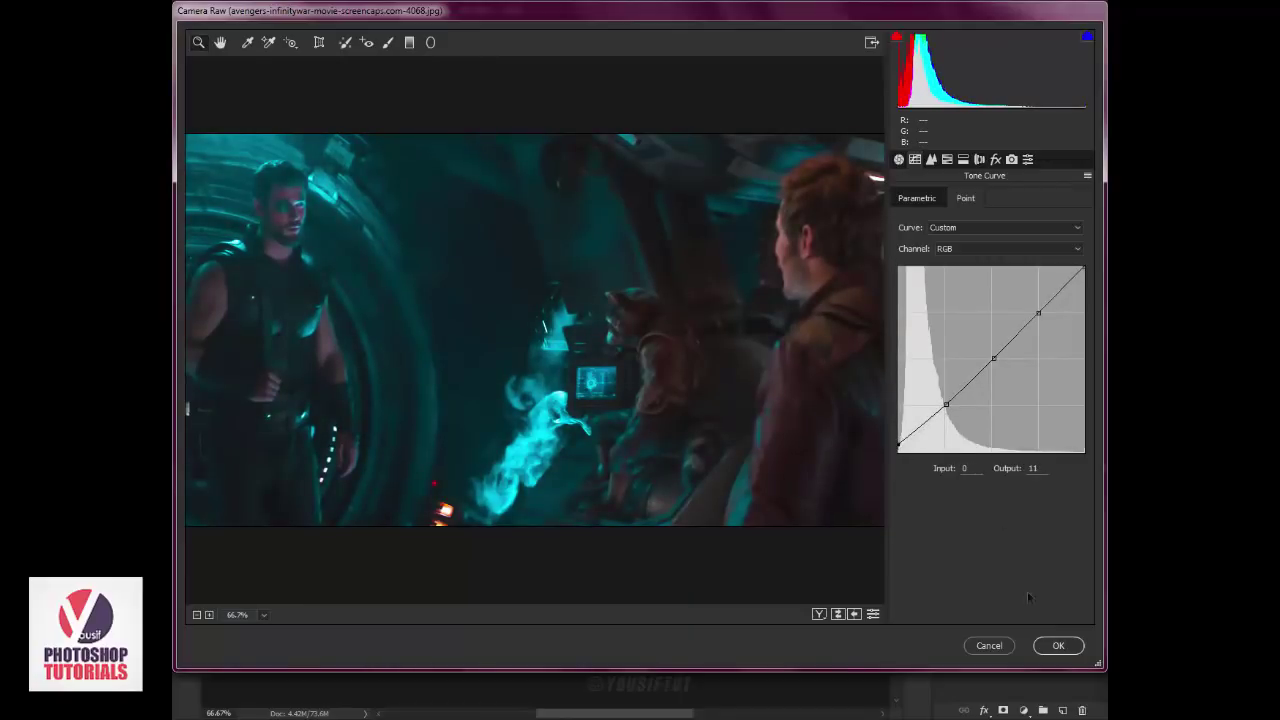
pyautogui.press('Return')
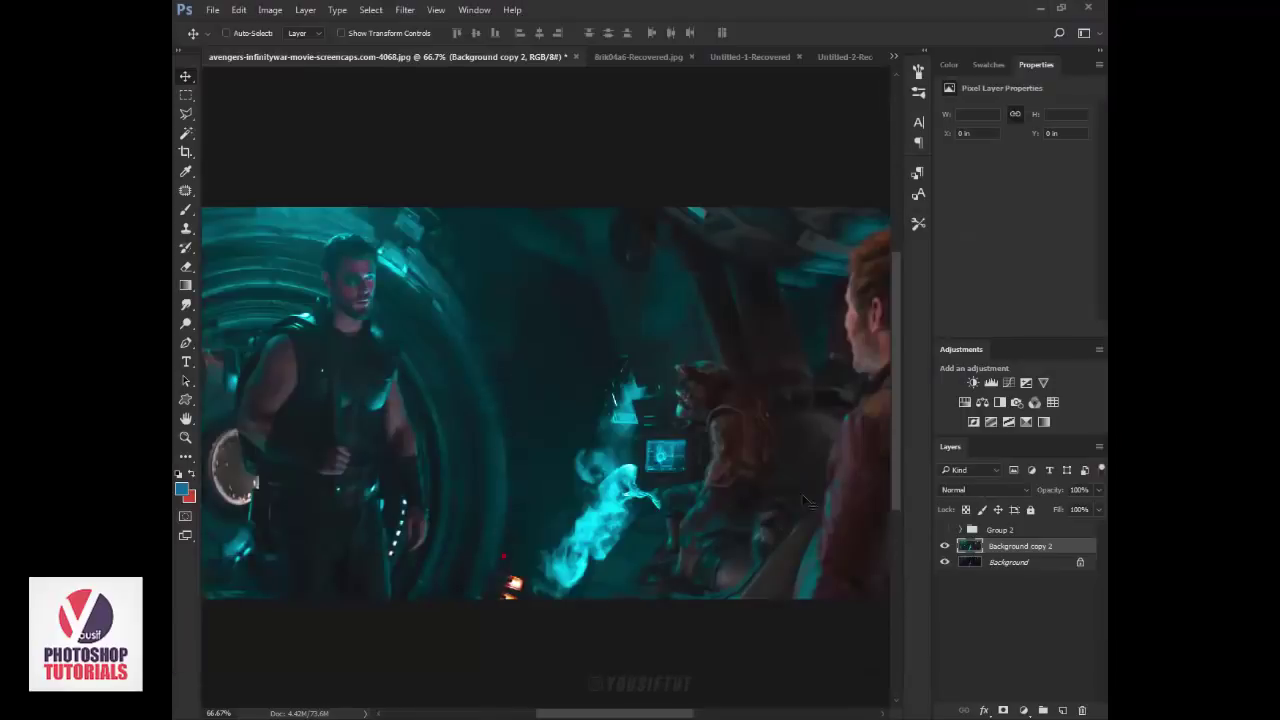
# Add a Color Lookup adjustment layer using the filmstock_50.3dl LUT
pyautogui.press('b')
pyautogui.hotkey('ctrl', '-')
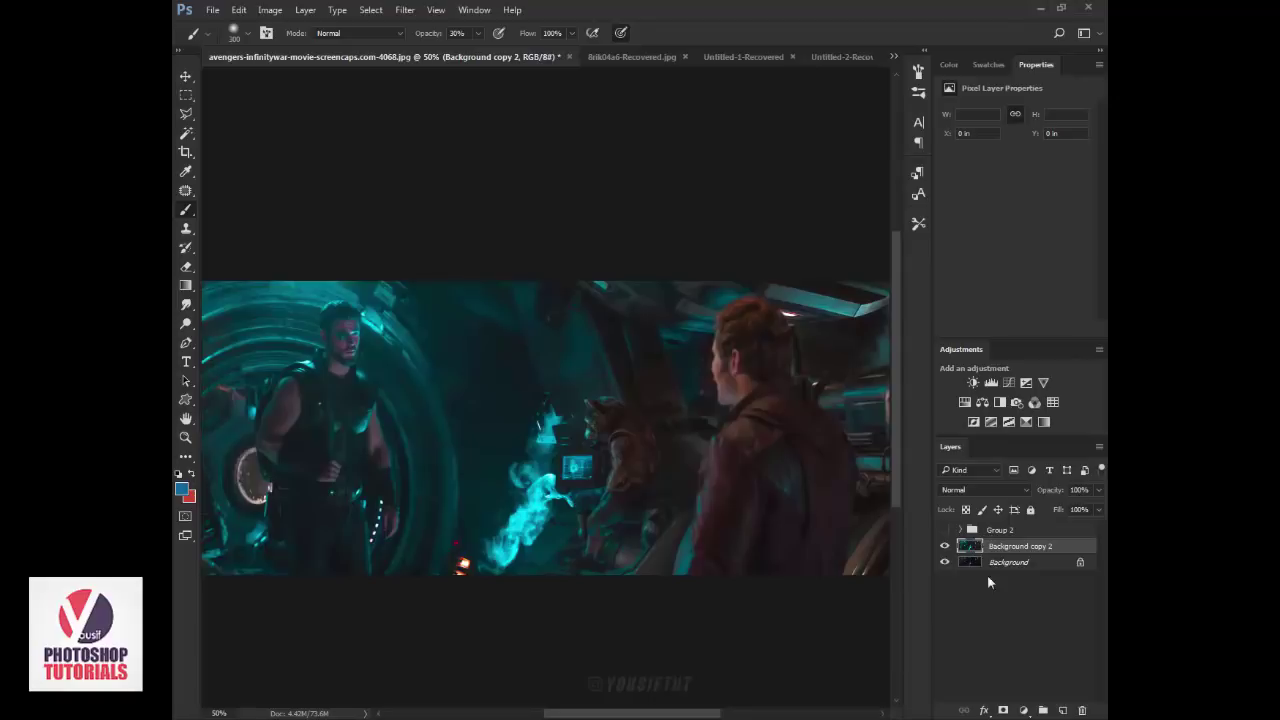
pyautogui.click(1052, 402)
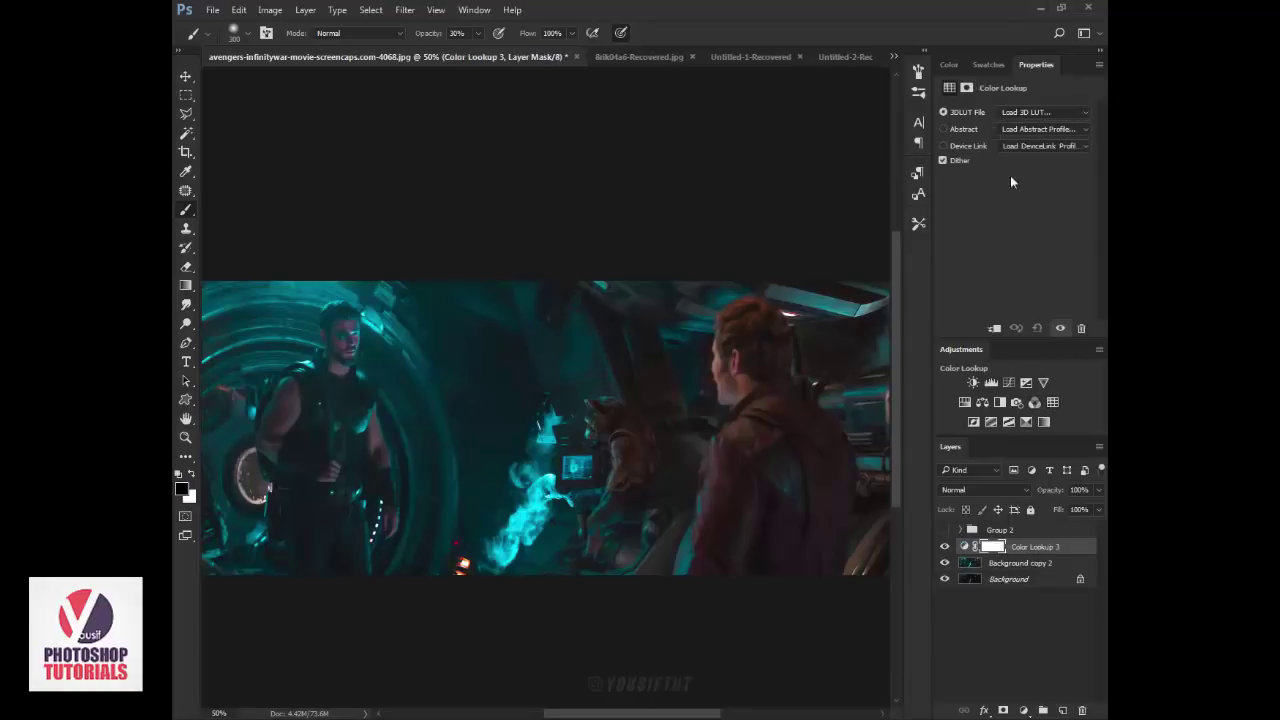
pyautogui.click(1026, 114)
pyautogui.click(978, 296)
# Add a Levels layer with black input 13, midtones 1.17 and output black 16
pyautogui.click(1022, 709)
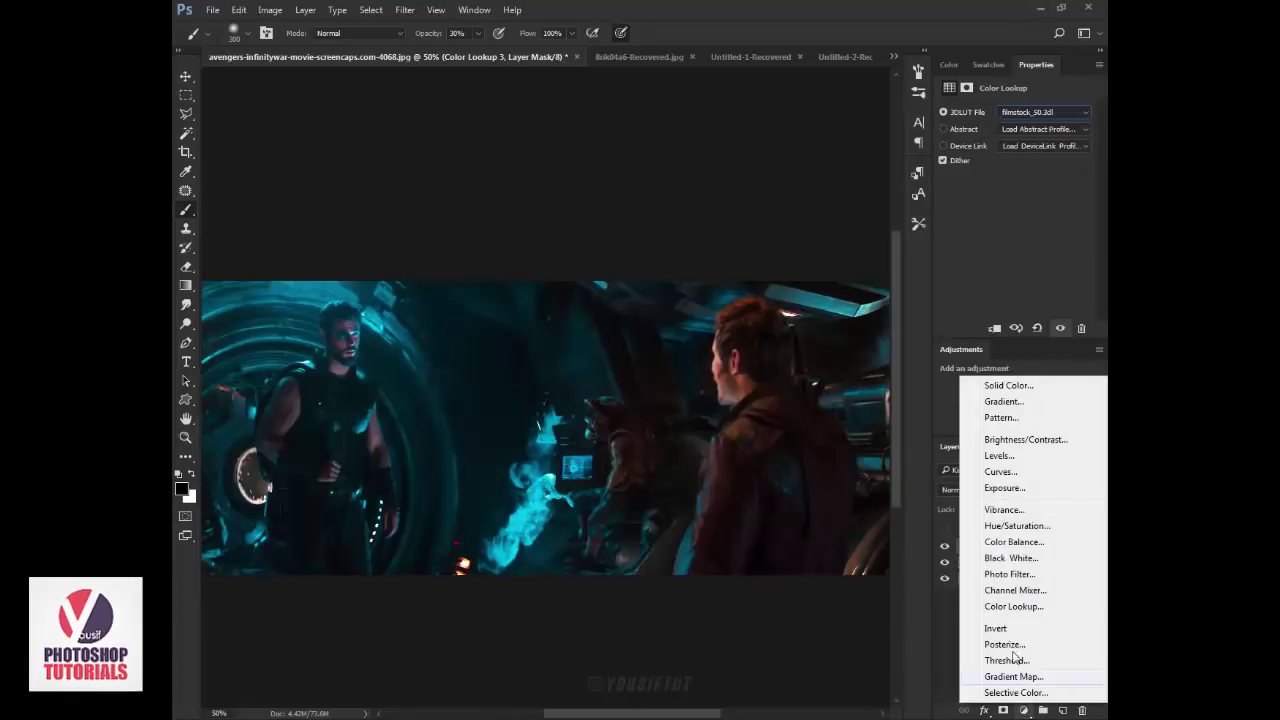
pyautogui.click(1017, 456)
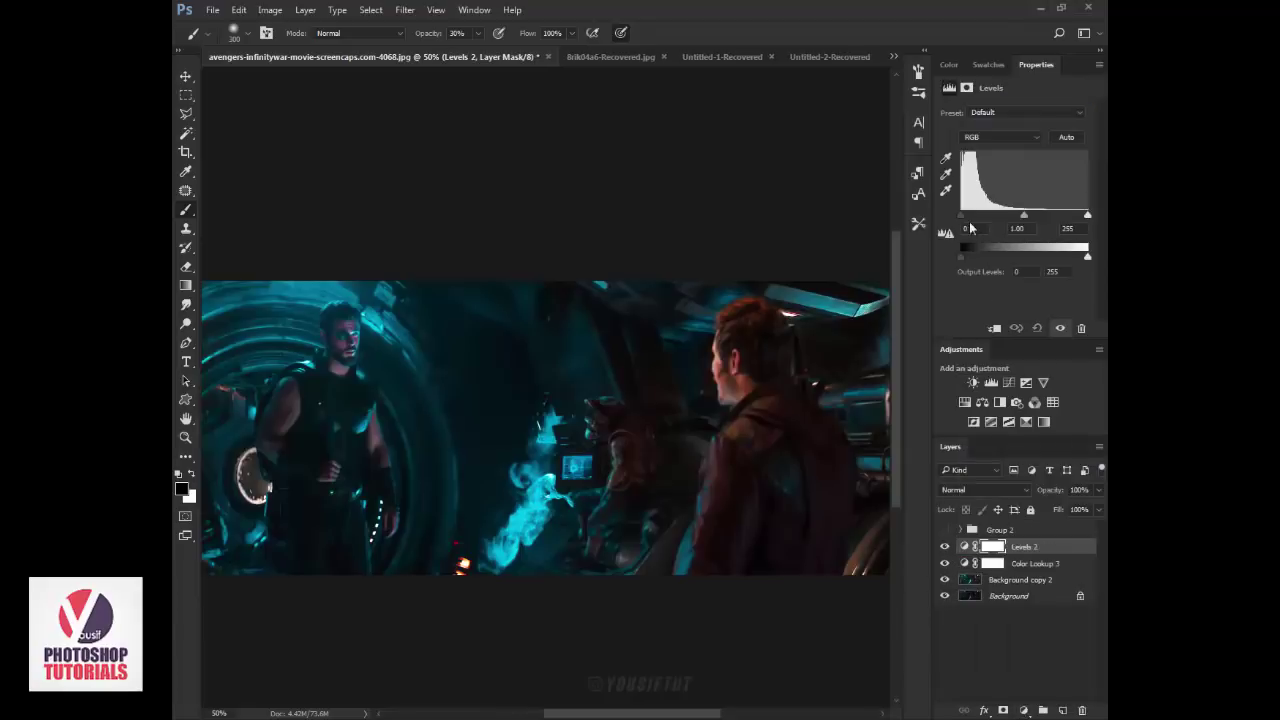
pyautogui.moveTo(962, 216); pyautogui.dragTo(967, 258)
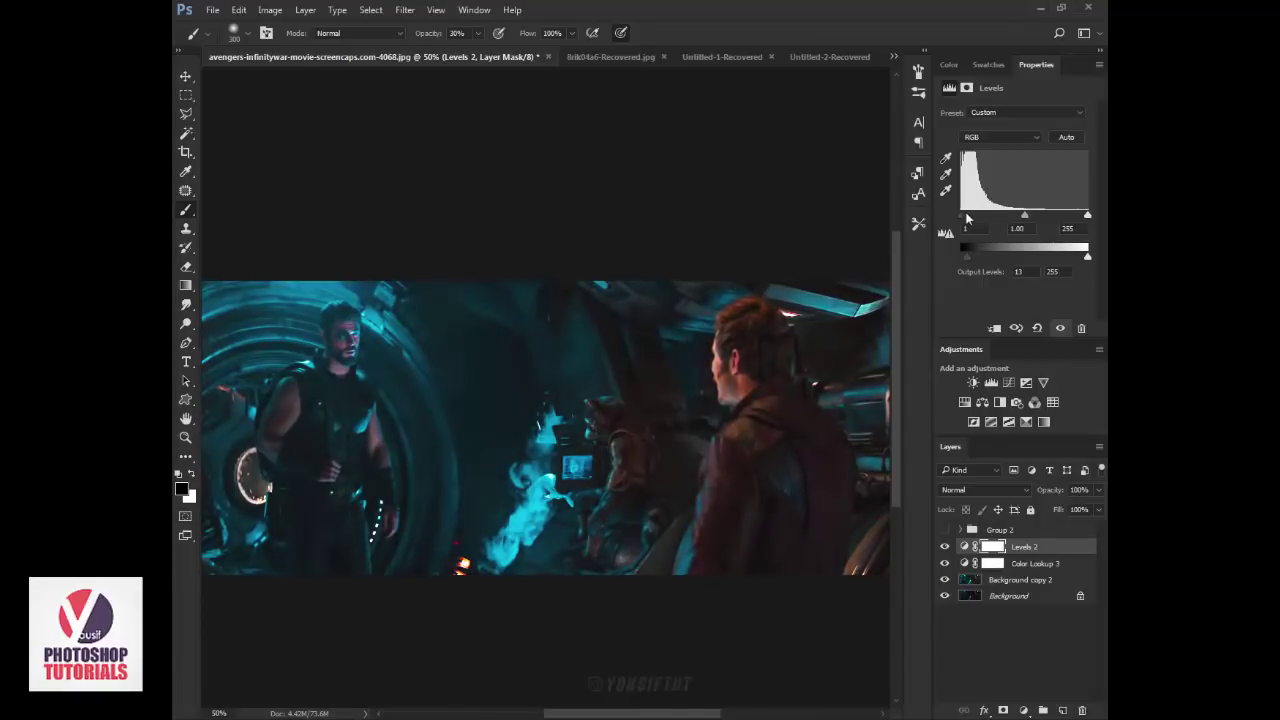
pyautogui.moveTo(966, 215); pyautogui.dragTo(969, 218)
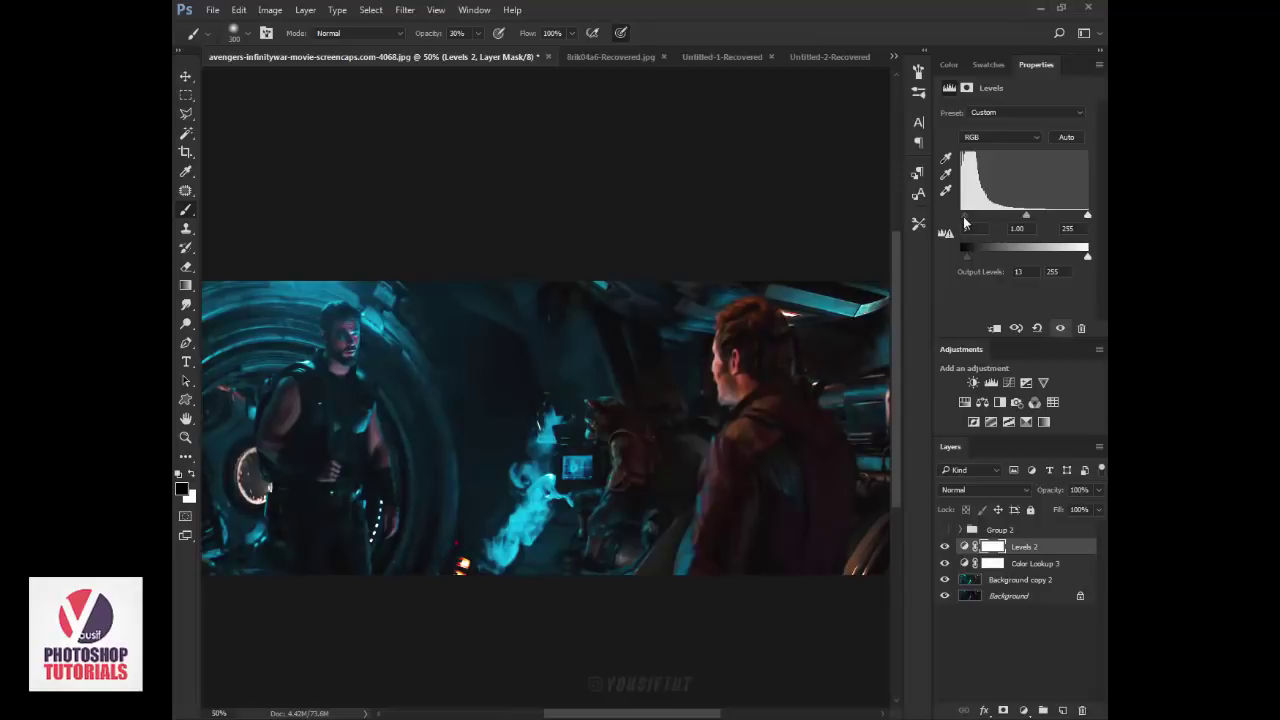
pyautogui.moveTo(1025, 215); pyautogui.dragTo(1020, 214)
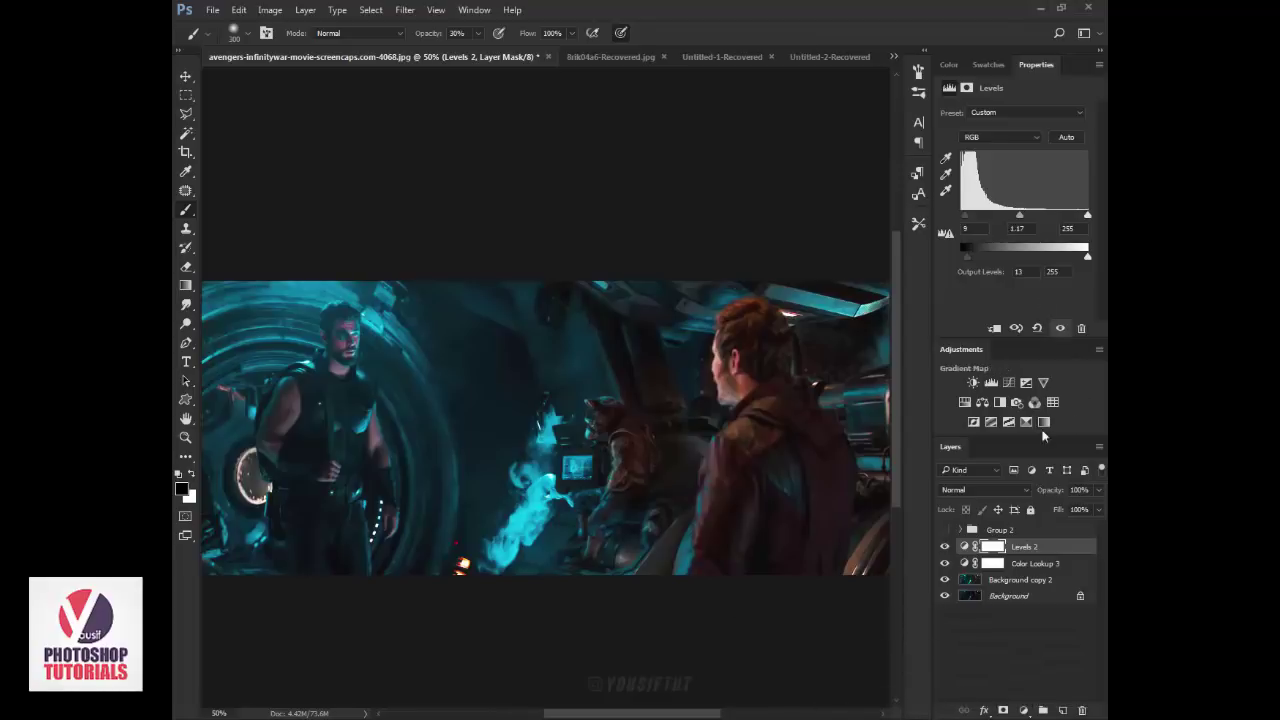
pyautogui.click(945, 564)
pyautogui.moveTo(965, 215); pyautogui.dragTo(978, 216)
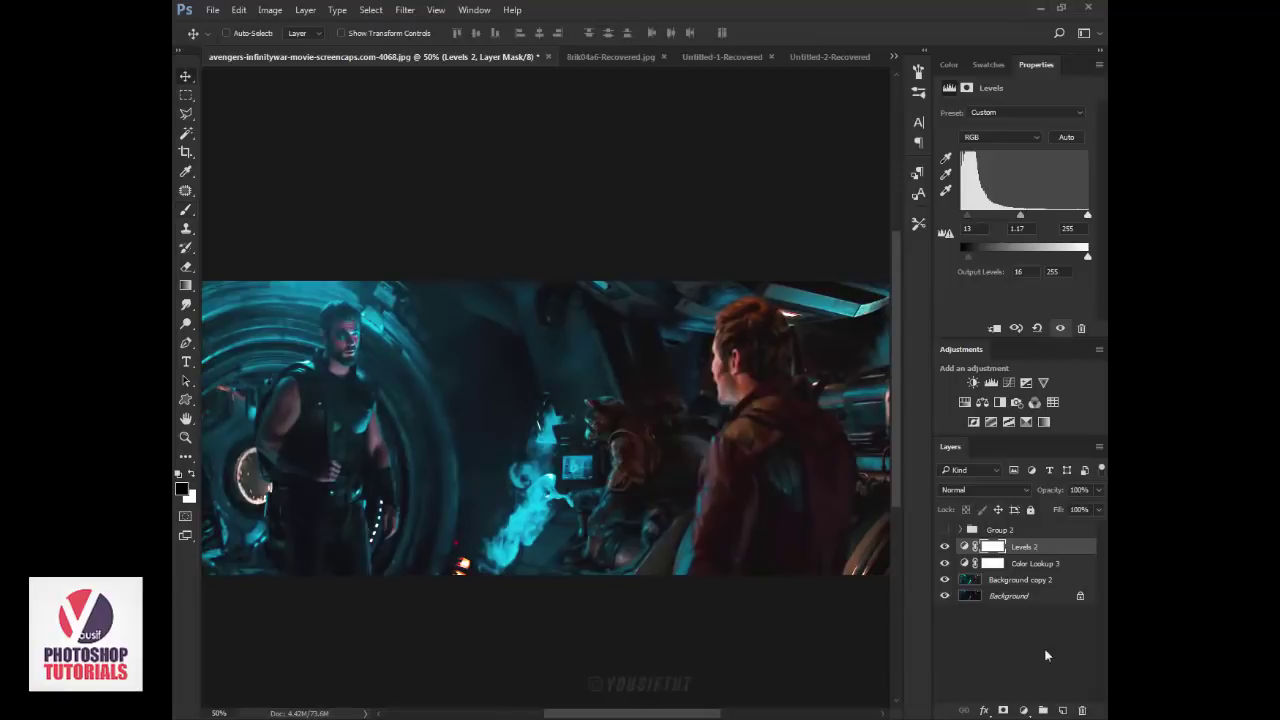
# Add Layer 13 with an 1800 px soft round brush and Linear Dodge (Add) blending
pyautogui.click(1062, 710)
pyautogui.rightClick(485, 445)
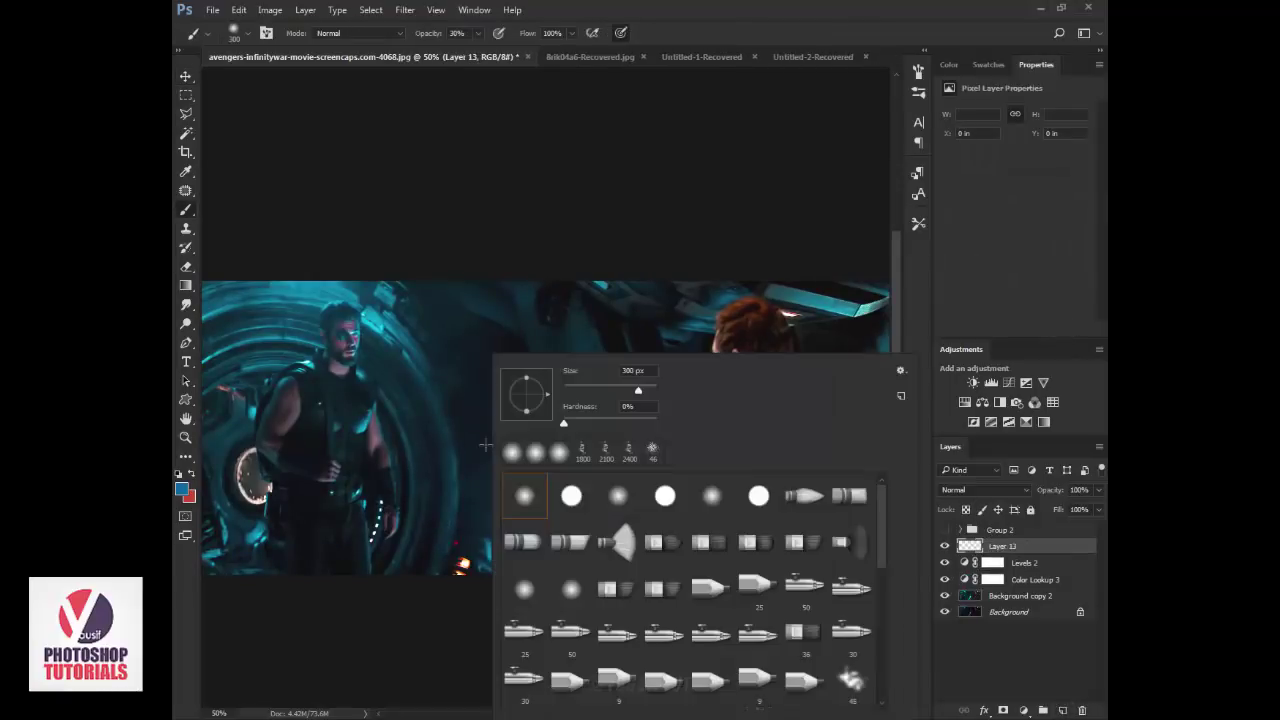
pyautogui.doubleClick(586, 460)
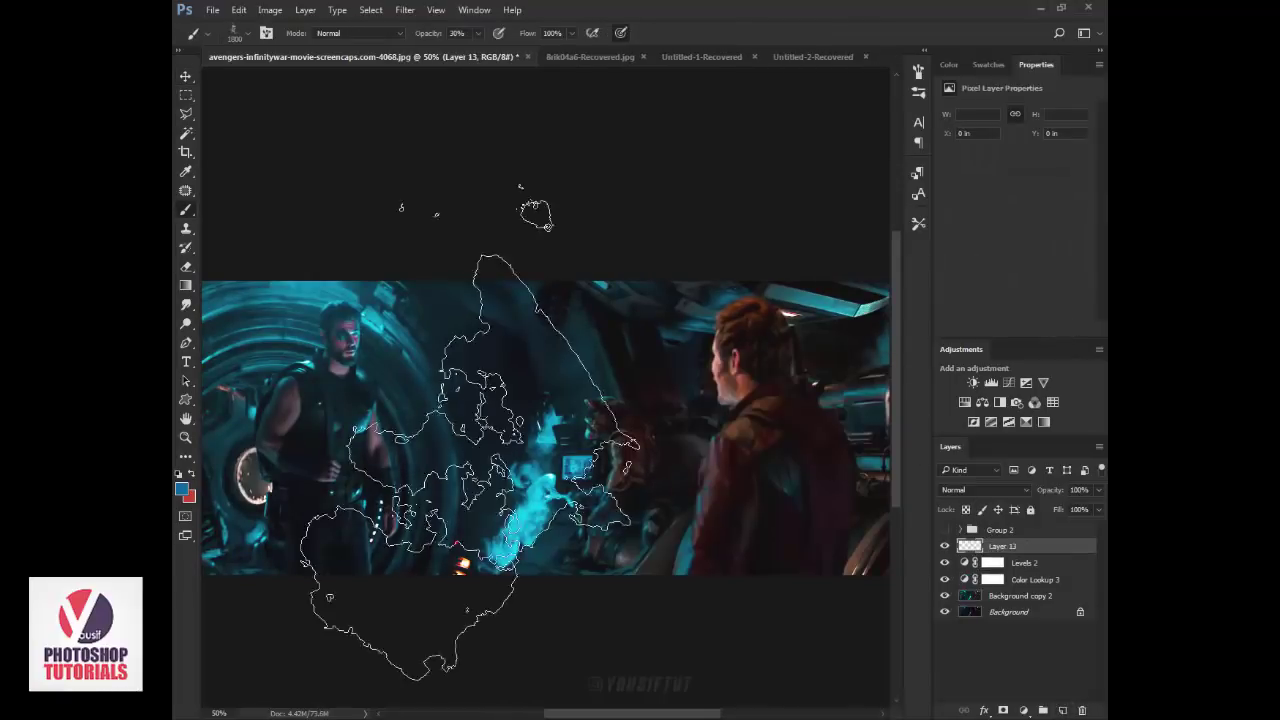
pyautogui.rightClick(478, 440)
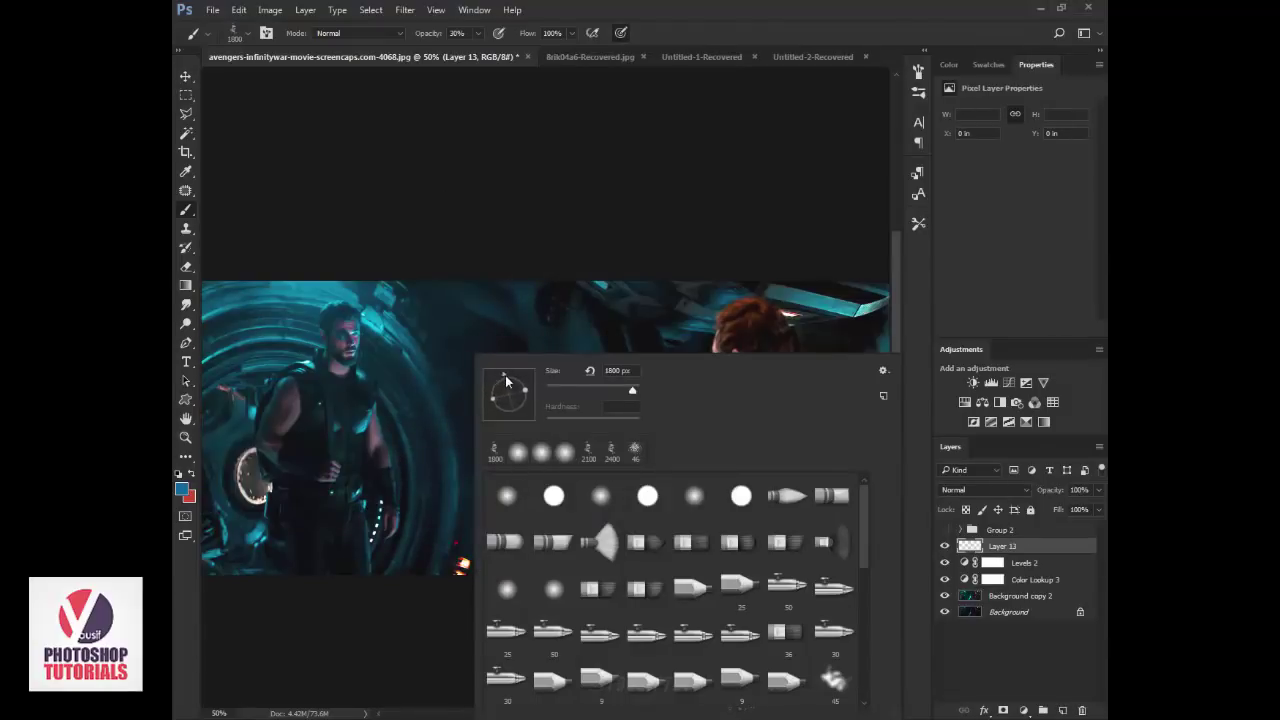
pyautogui.press('Return')
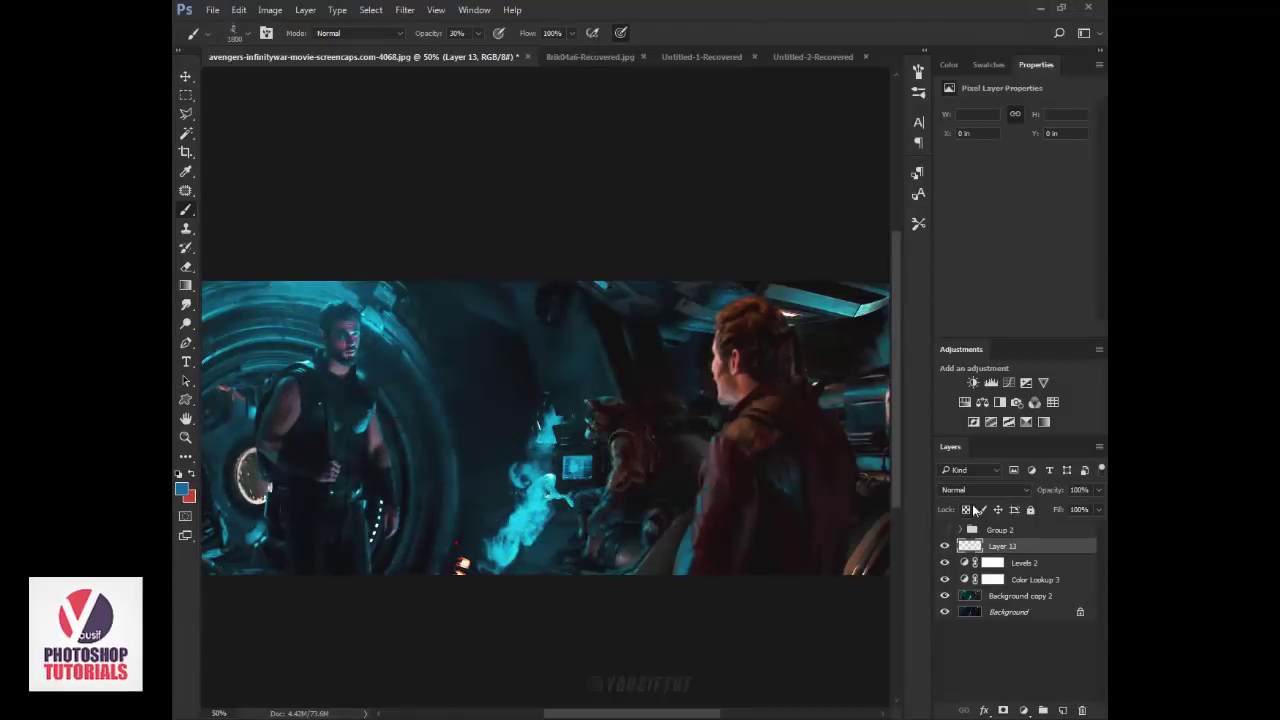
pyautogui.click(982, 490)
pyautogui.click(975, 312)
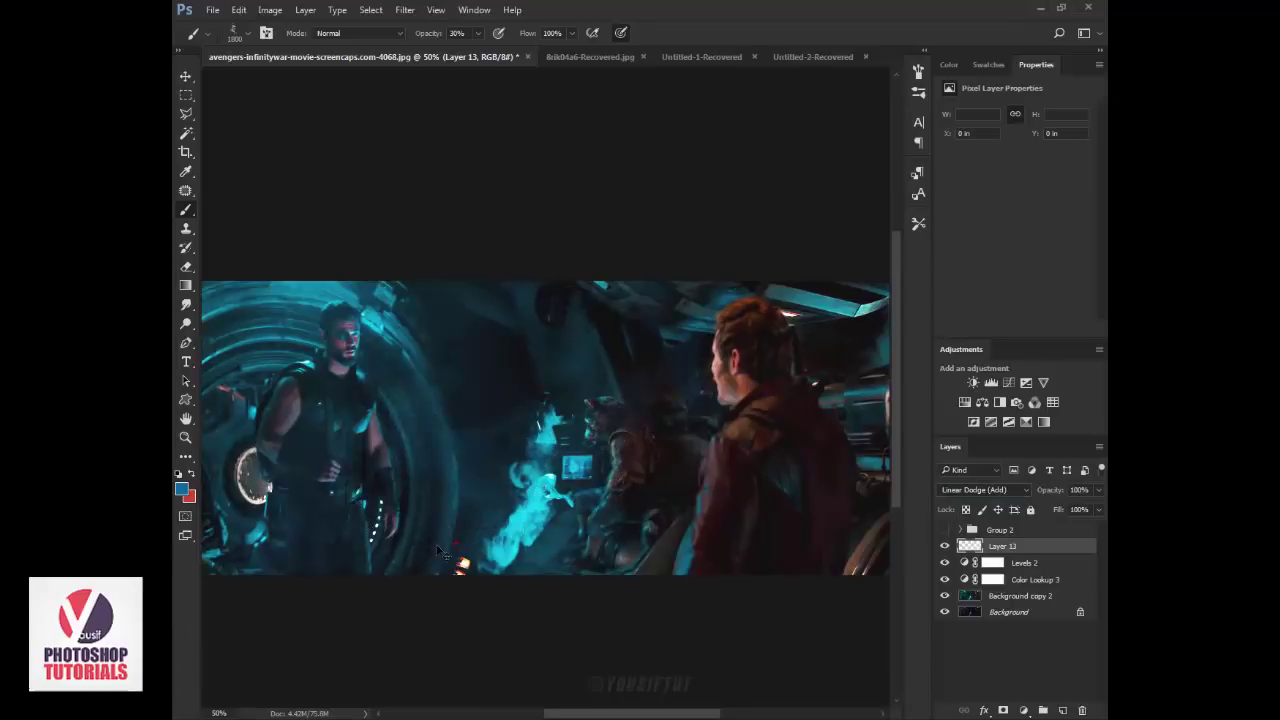
# Hide the panels, set red then blue as painting colour, and enlarge the brush to 1900 px
pyautogui.press('Tab')
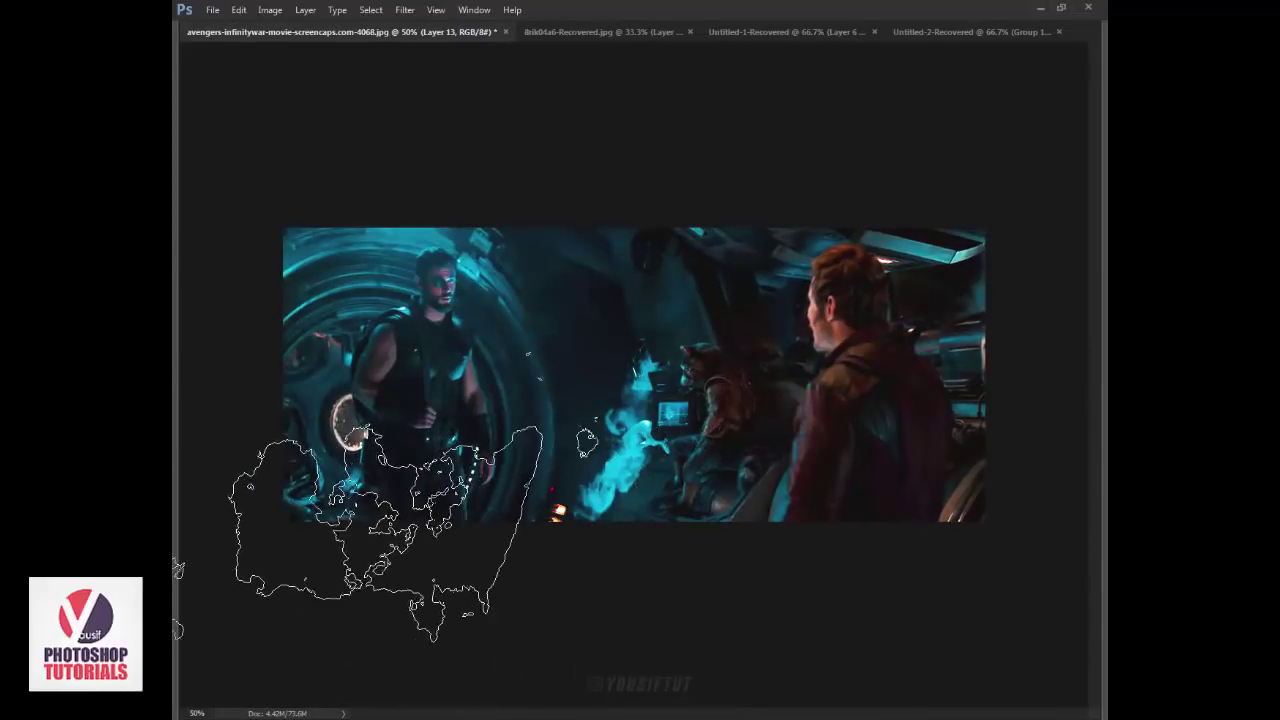
pyautogui.press('Tab')
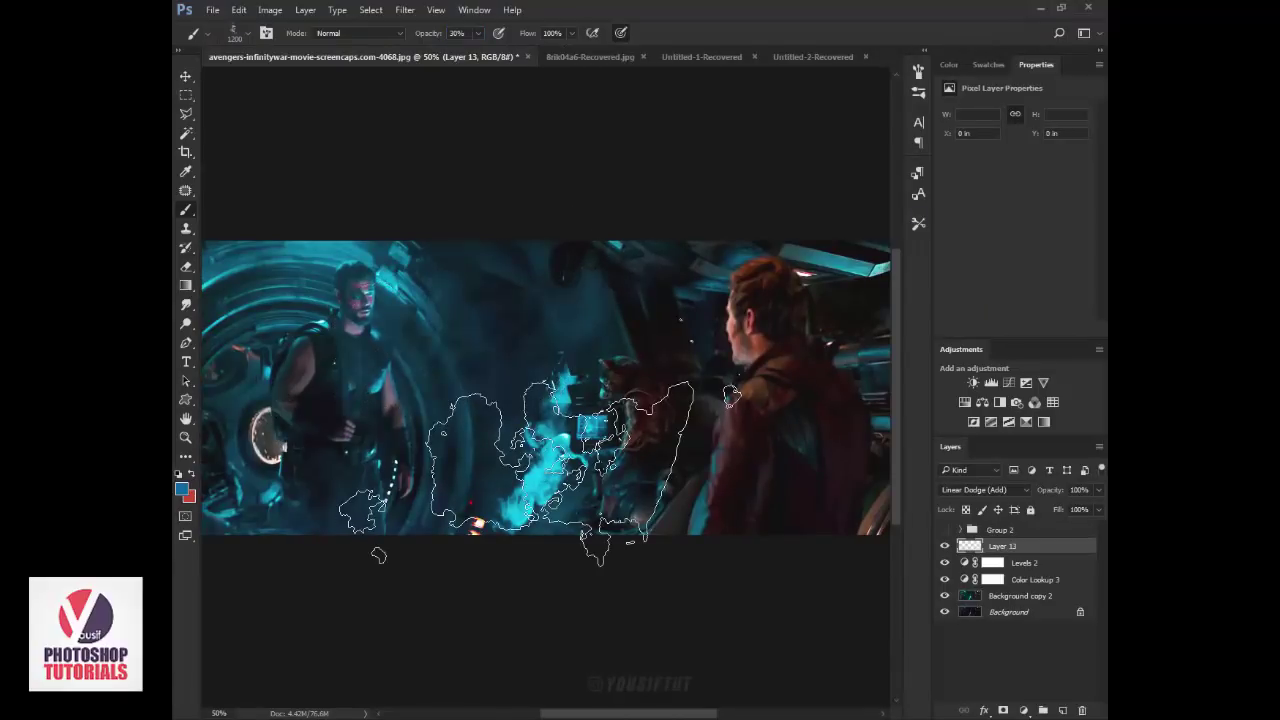
pyautogui.press('Tab')
pyautogui.press('Tab')
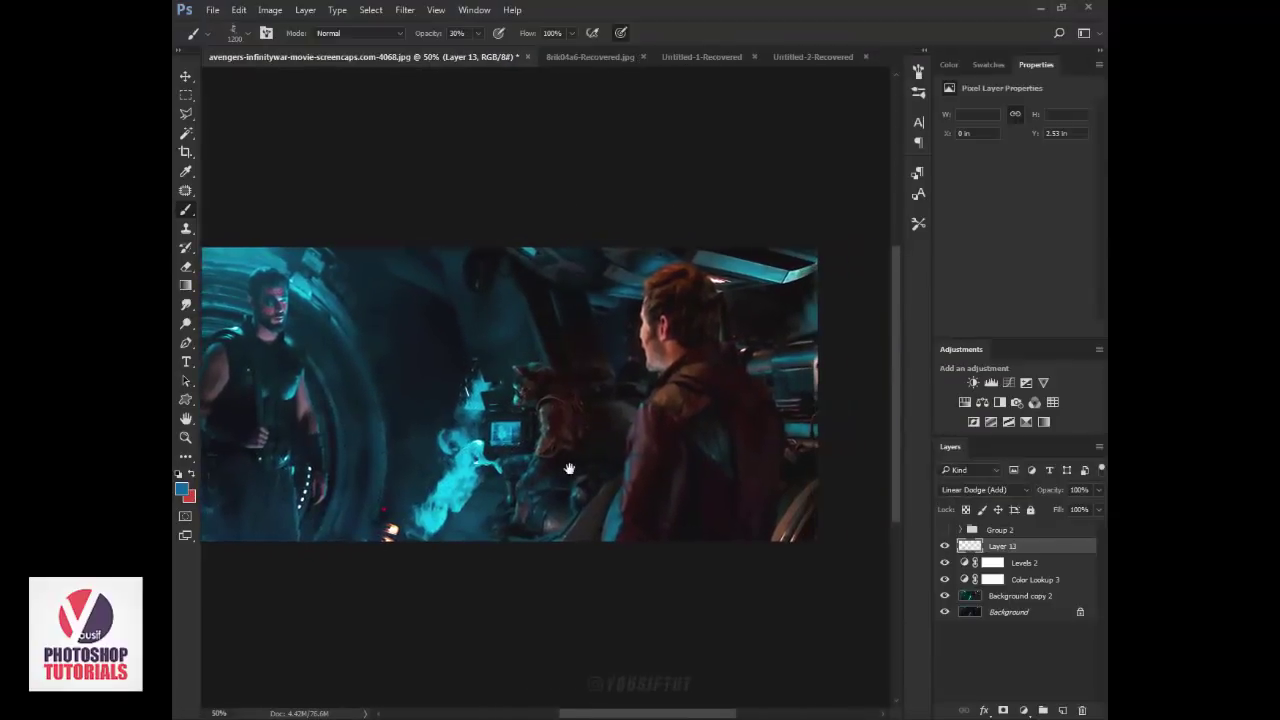
pyautogui.click(191, 476)
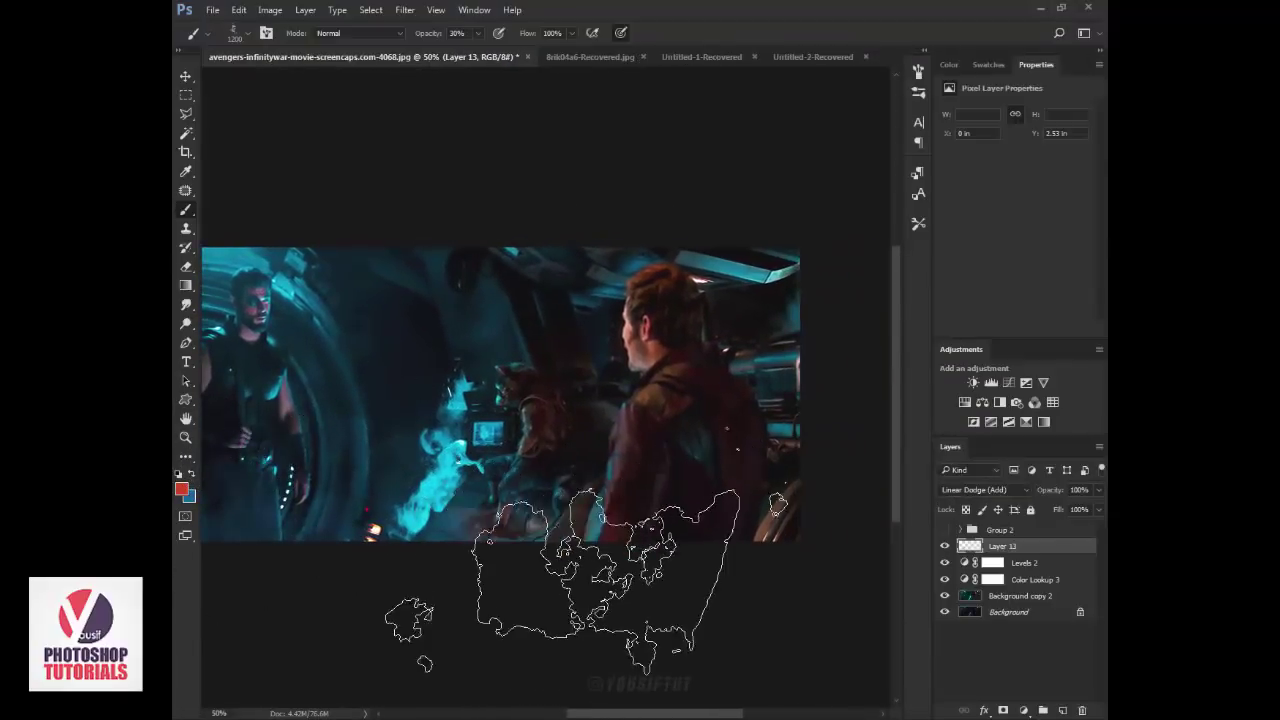
pyautogui.press(']')
pyautogui.press(']')
pyautogui.press(']')
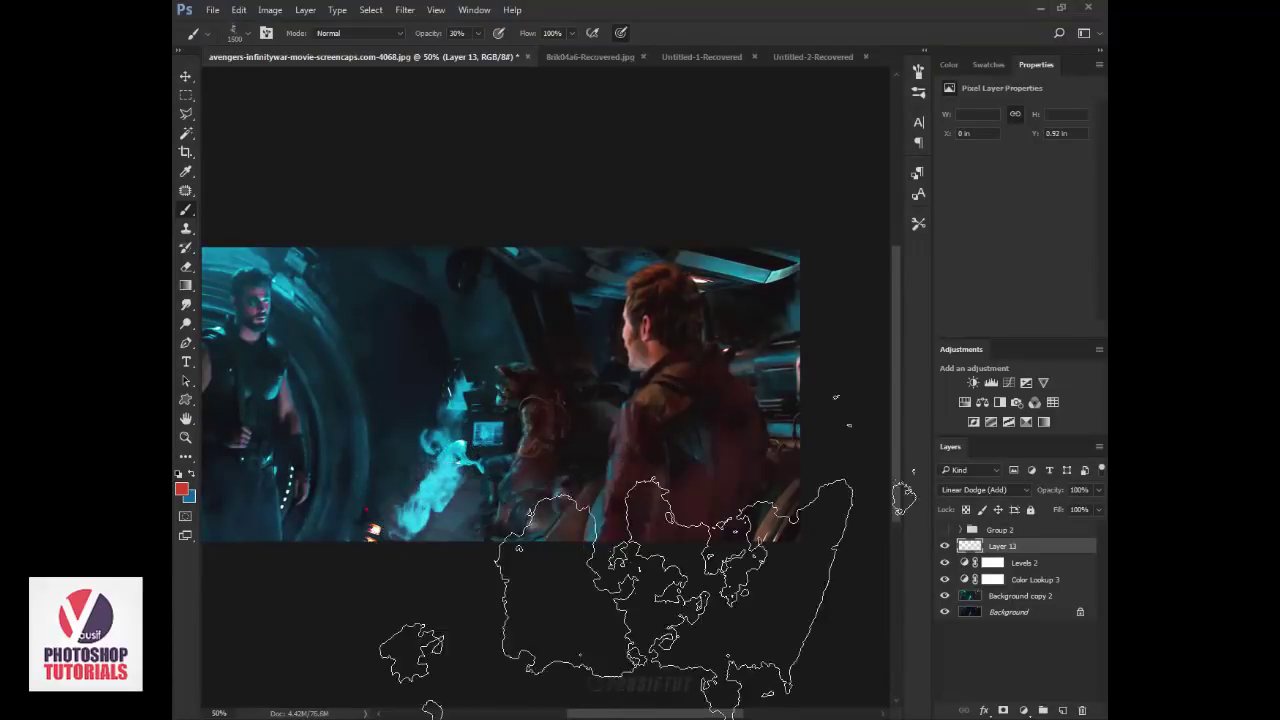
pyautogui.press(']')
pyautogui.press(']')
pyautogui.press(']')
pyautogui.press('x')
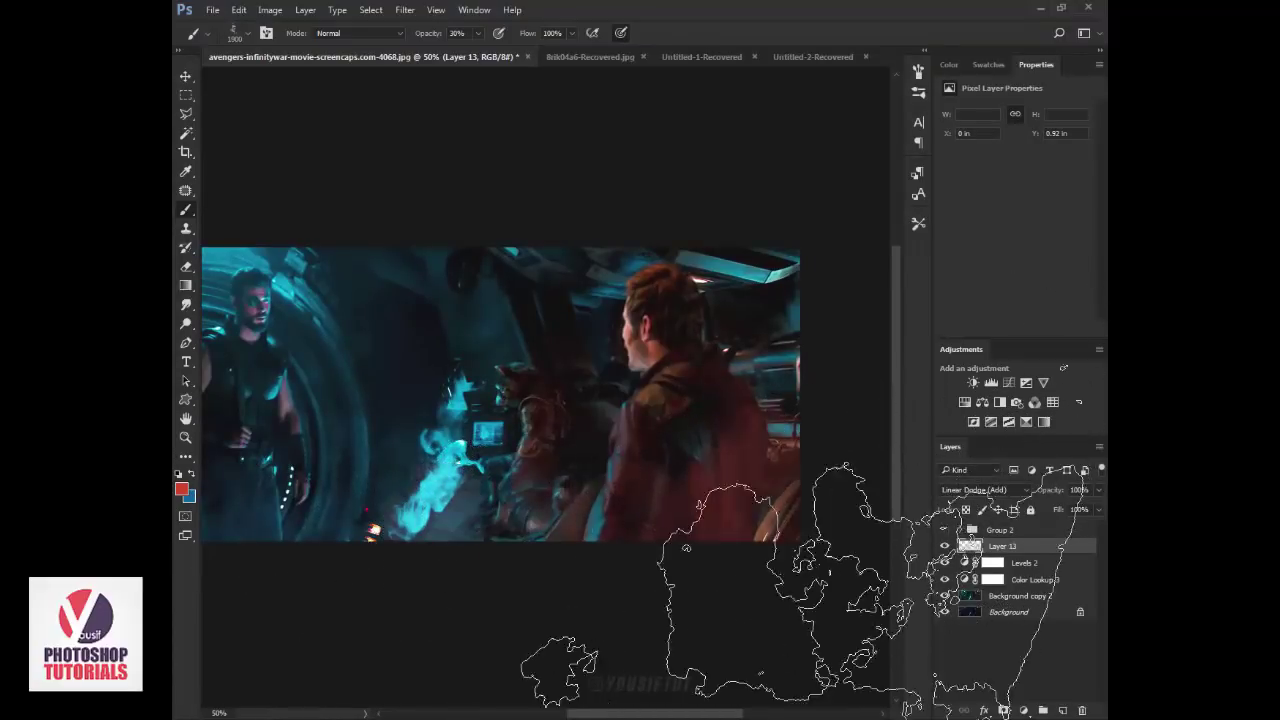
# Zoom in on Thor and add a new empty Layer 14 above Layer 13
pyautogui.moveTo(440, 580); pyautogui.dragTo(650, 585)
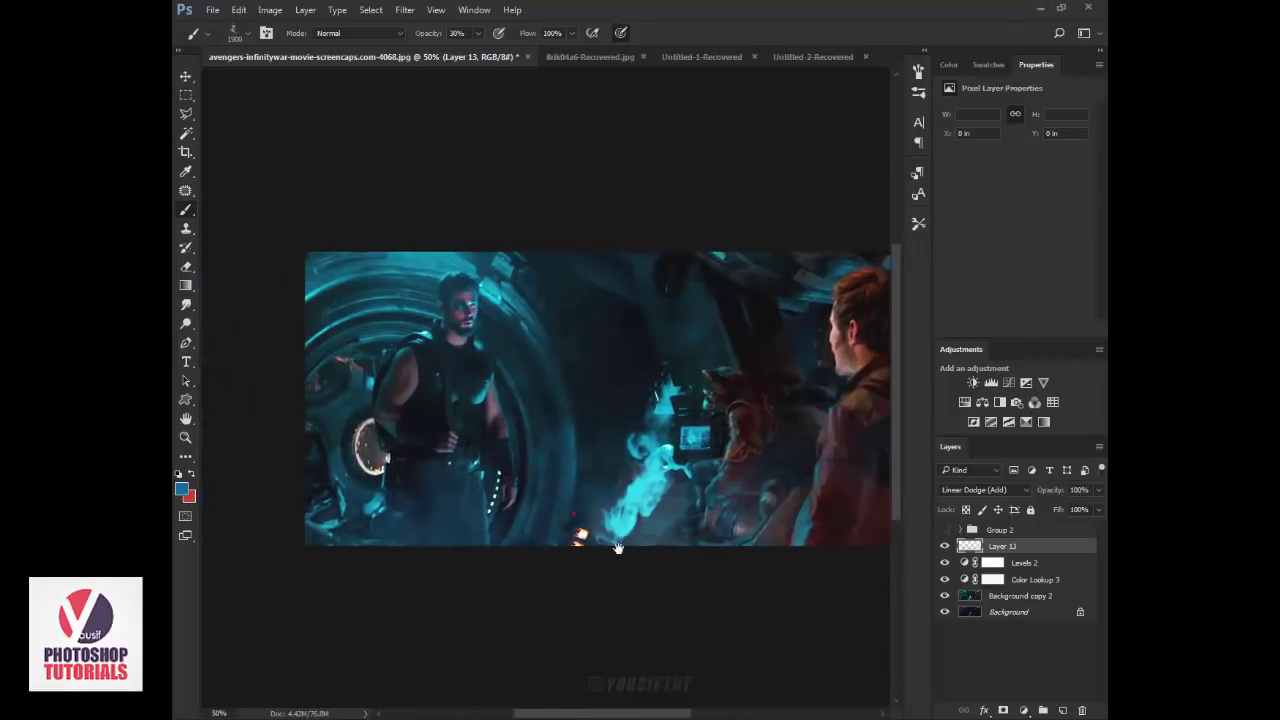
pyautogui.press('z')
pyautogui.click(470, 480)
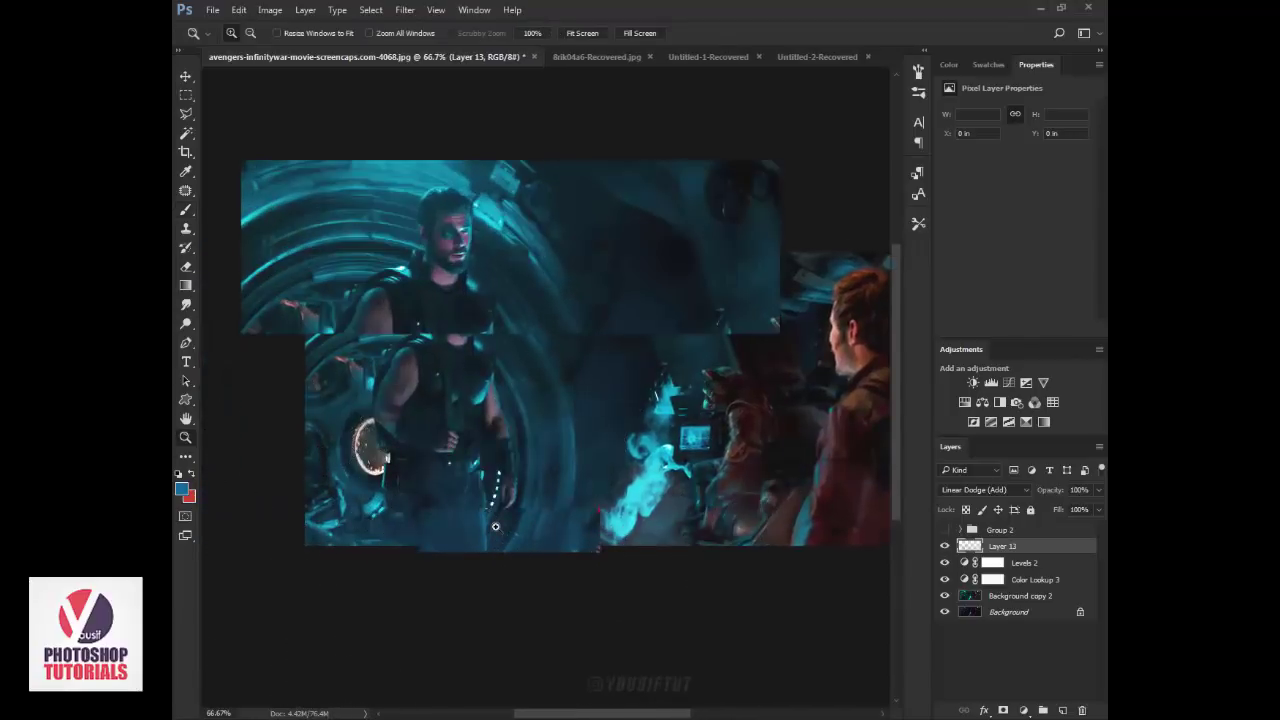
pyautogui.click(460, 480)
pyautogui.moveTo(569, 582); pyautogui.dragTo(654, 574)
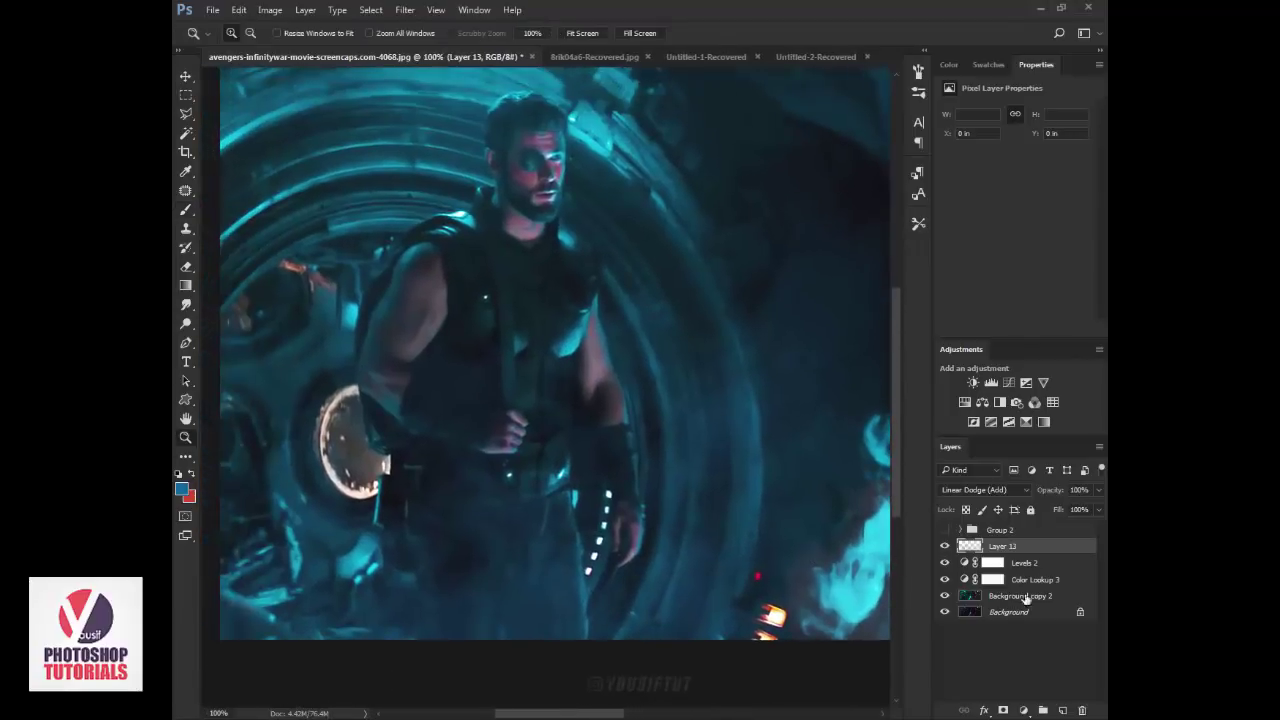
pyautogui.click(1062, 710)
pyautogui.click(600, 528)
# Trace a Polygonal Lasso selection around Thor's body, fingers, hand and arm
pyautogui.moveTo(508, 605)
pyautogui.mouseDown()
pyautogui.moveTo(648, 462)
pyautogui.moveTo(677, 462)
pyautogui.mouseUp()
pyautogui.press('l')
pyautogui.click(403, 602)
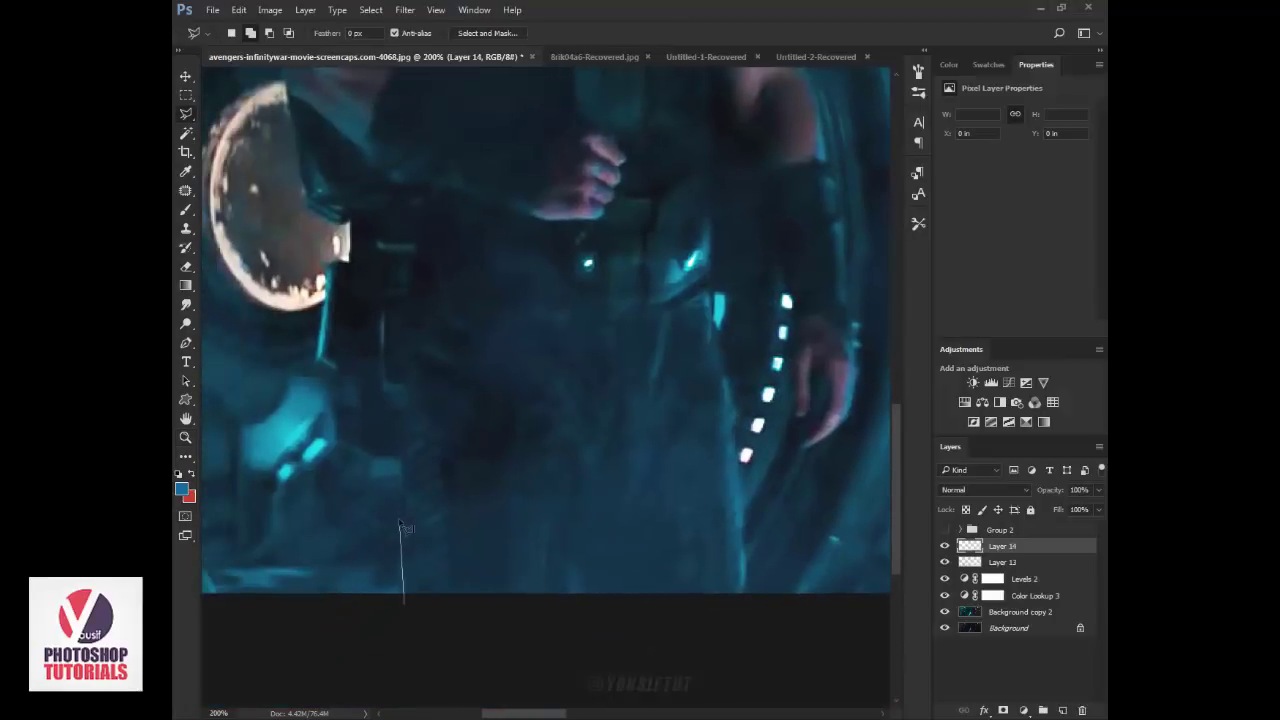
pyautogui.moveTo(350, 490)
pyautogui.mouseDown()
pyautogui.moveTo(328, 313)
pyautogui.moveTo(360, 243)
pyautogui.moveTo(408, 375)
pyautogui.moveTo(339, 241)
pyautogui.moveTo(338, 486)
pyautogui.moveTo(345, 378)
pyautogui.moveTo(366, 340)
pyautogui.moveTo(455, 212)
pyautogui.moveTo(500, 195)
pyautogui.moveTo(750, 237)
pyautogui.moveTo(818, 268)
pyautogui.moveTo(816, 360)
pyautogui.moveTo(866, 545)
pyautogui.mouseUp()
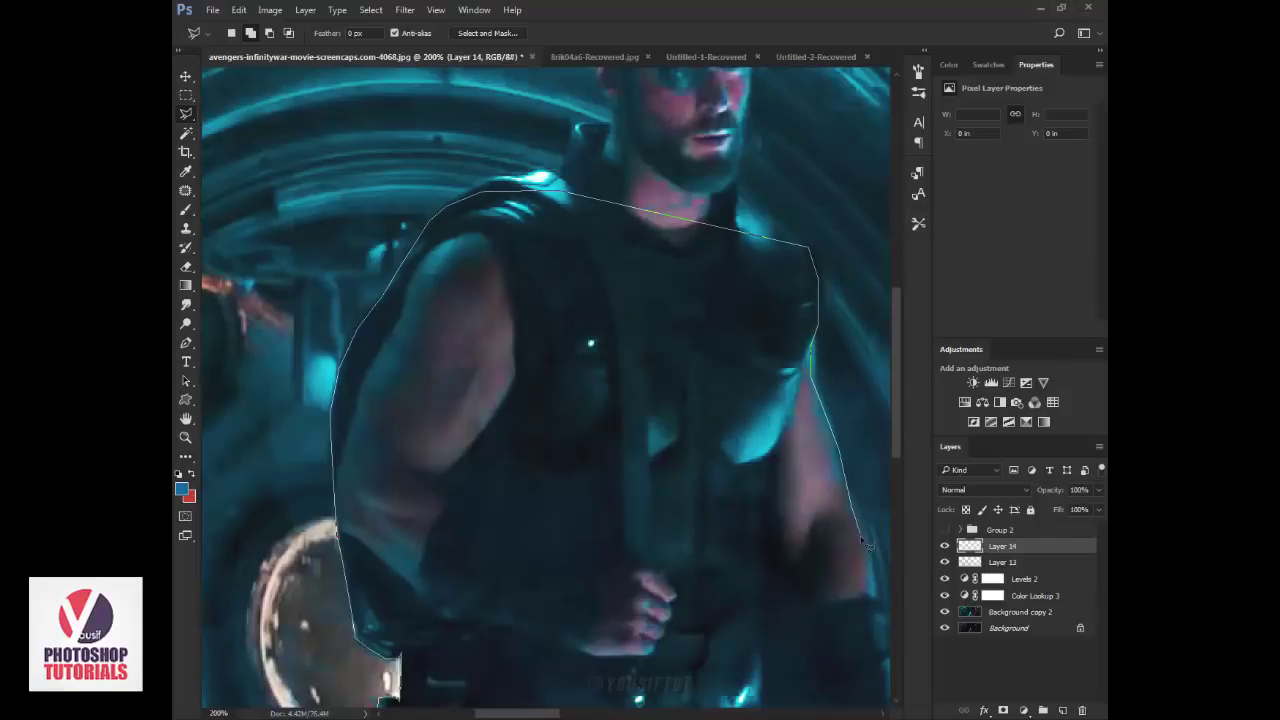
pyautogui.moveTo(868, 605)
pyautogui.mouseDown()
pyautogui.moveTo(620, 356)
pyautogui.moveTo(648, 456)
pyautogui.moveTo(656, 600)
pyautogui.moveTo(617, 650)
pyautogui.mouseUp()
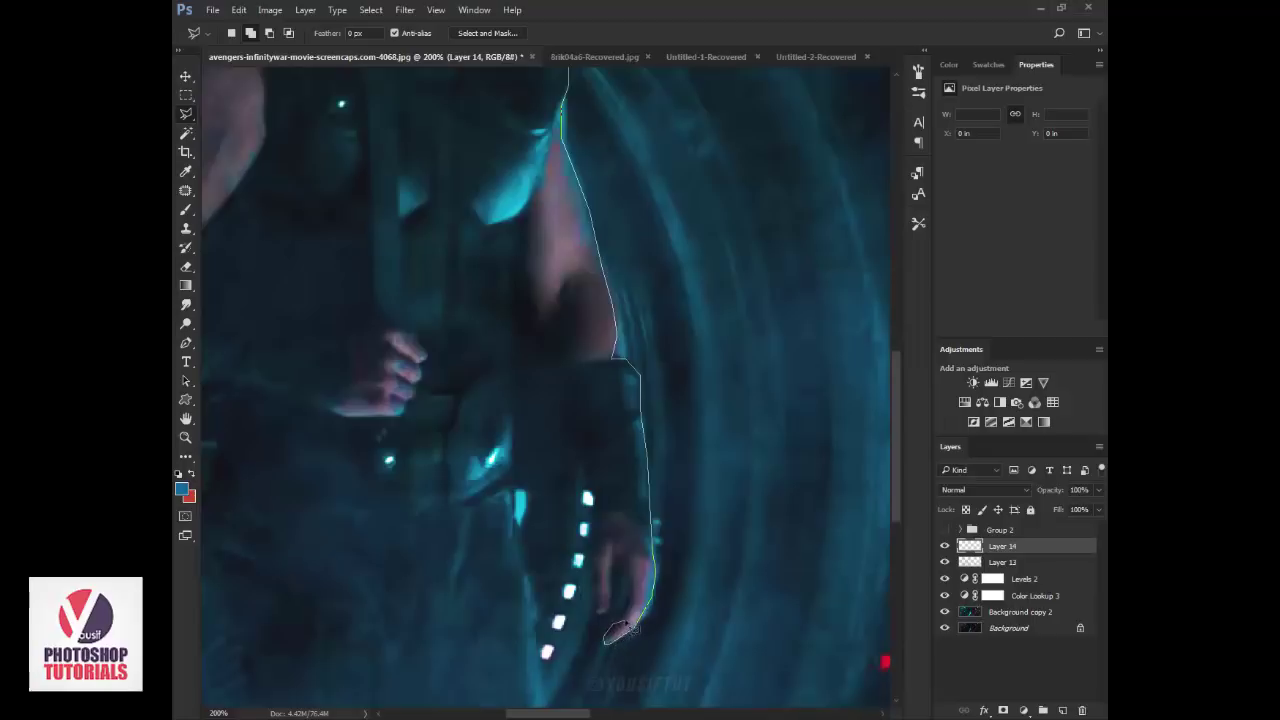
pyautogui.moveTo(633, 585)
pyautogui.mouseDown()
pyautogui.moveTo(627, 572)
pyautogui.moveTo(617, 584)
pyautogui.mouseUp()
pyautogui.moveTo(604, 548)
pyautogui.mouseDown()
pyautogui.moveTo(580, 447)
pyautogui.moveTo(527, 332)
pyautogui.moveTo(503, 481)
pyautogui.moveTo(514, 411)
pyautogui.mouseUp()
pyautogui.moveTo(508, 484)
pyautogui.mouseDown()
pyautogui.moveTo(540, 660)
pyautogui.moveTo(535, 515)
pyautogui.moveTo(380, 516)
pyautogui.mouseUp()
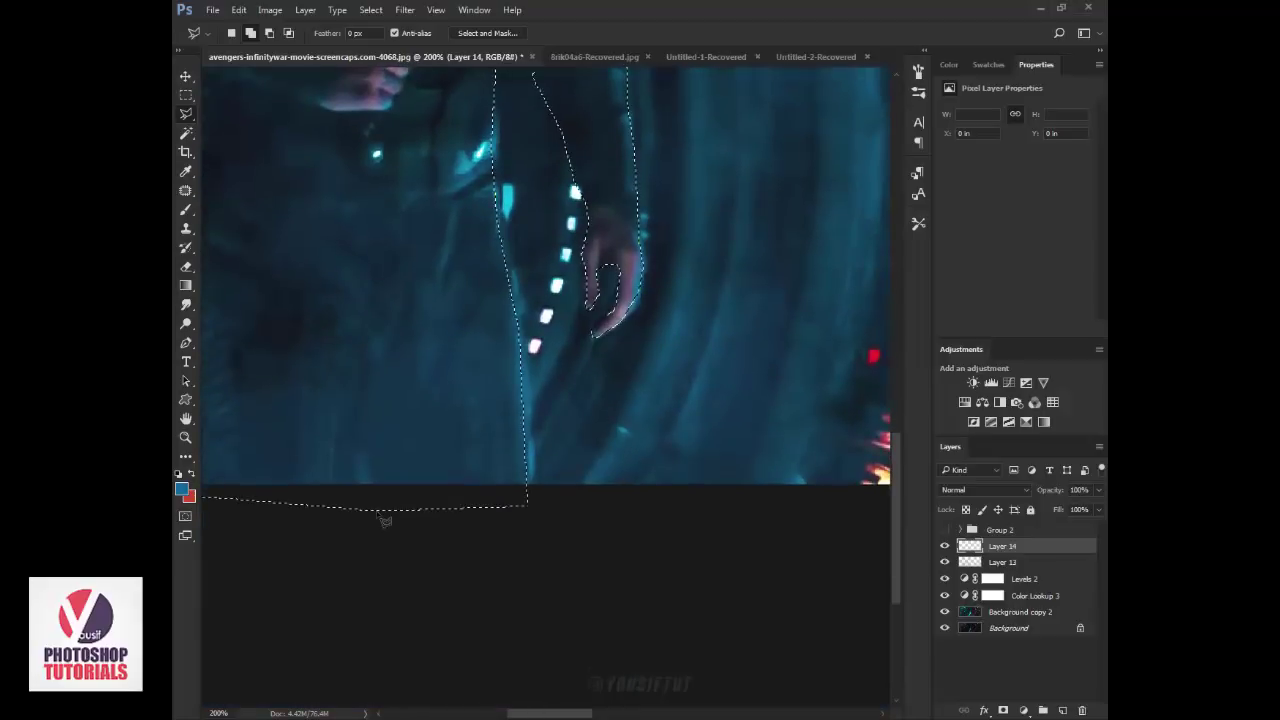
pyautogui.hotkey('ctrl', '0')
# Mask Layer 14 with the Thor selection, invert the mask, and set Linear Dodge (Add)
pyautogui.click(1003, 710)
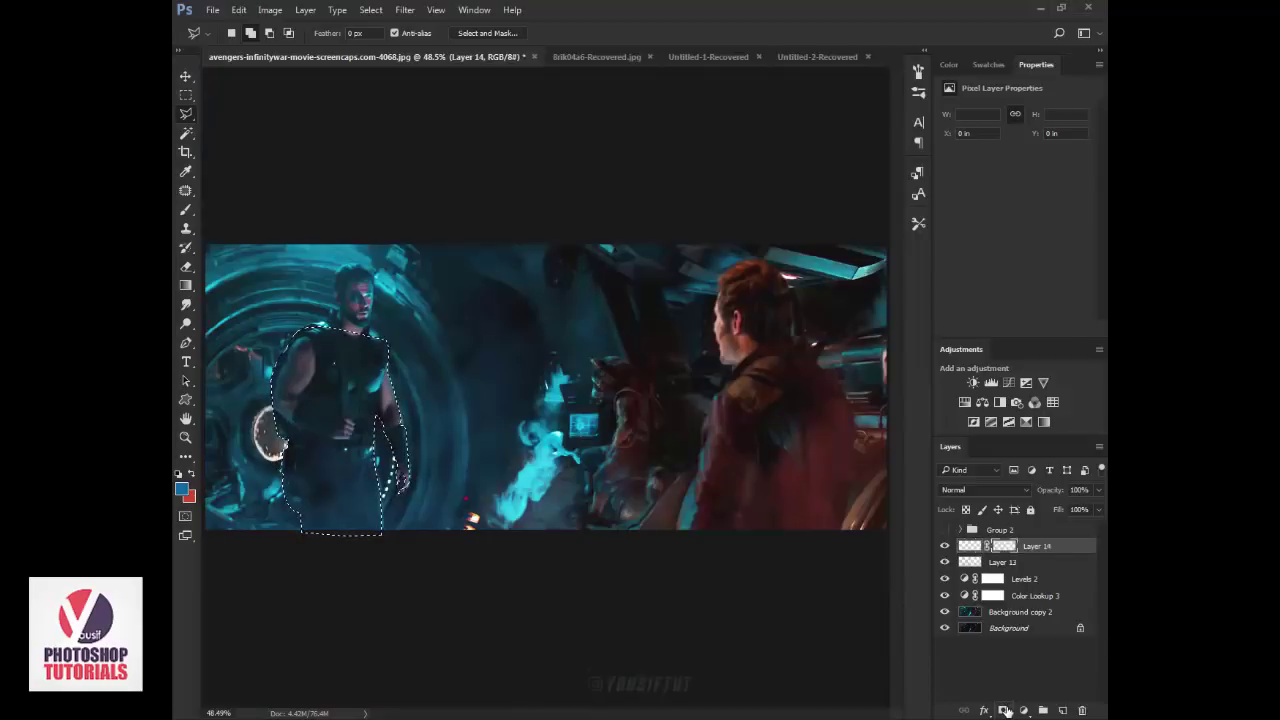
pyautogui.click(283, 10)
pyautogui.moveTo(292, 47)
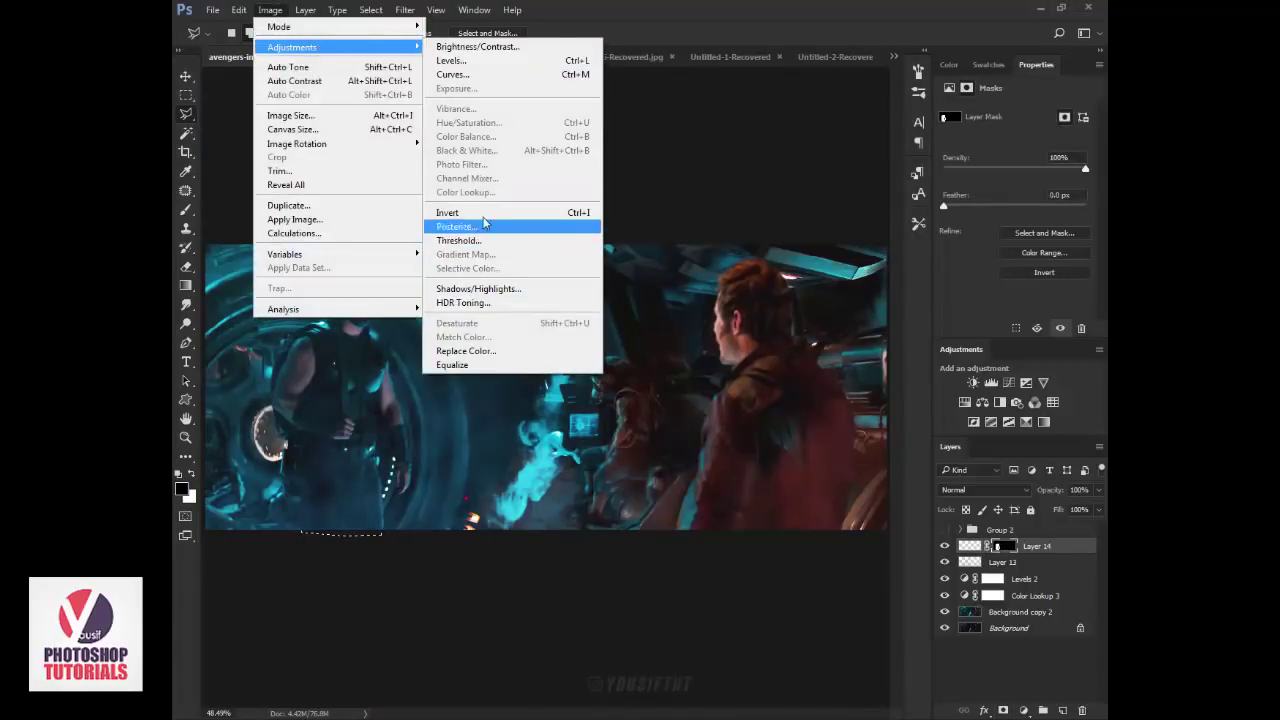
pyautogui.click(471, 212)
pyautogui.press('z')
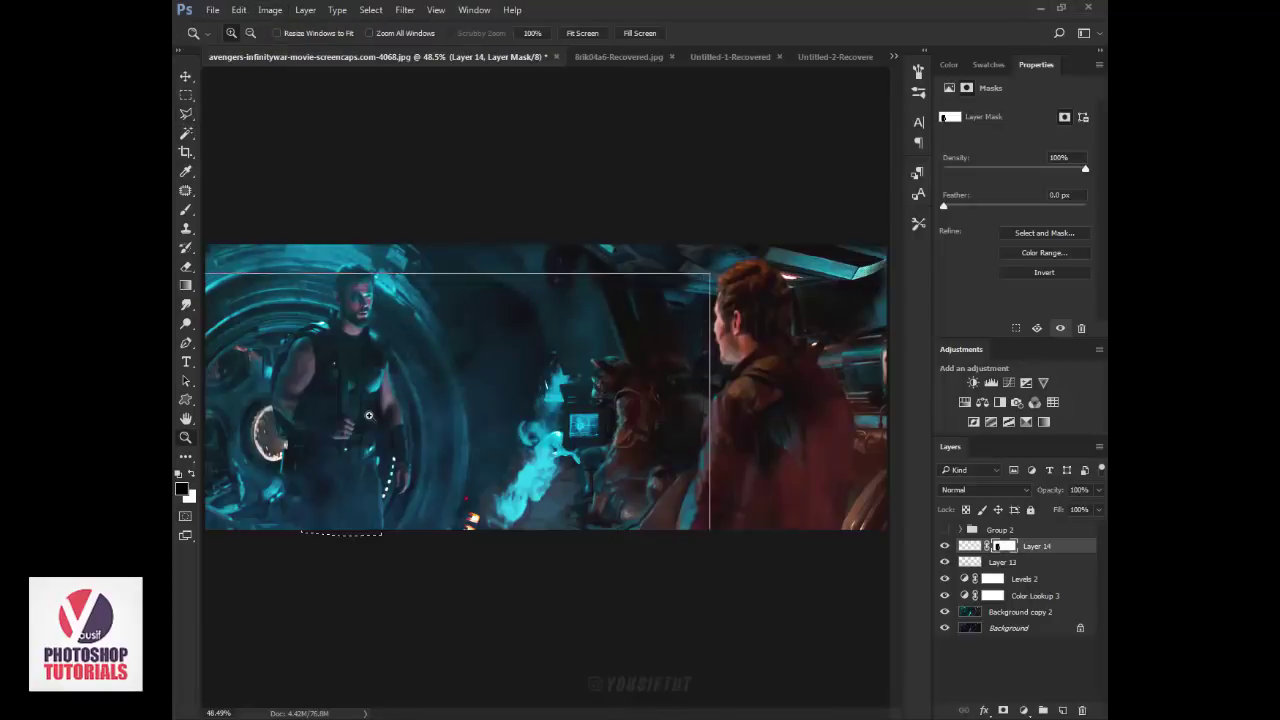
pyautogui.moveTo(277, 249); pyautogui.dragTo(709, 537)
pyautogui.click(497, 453)
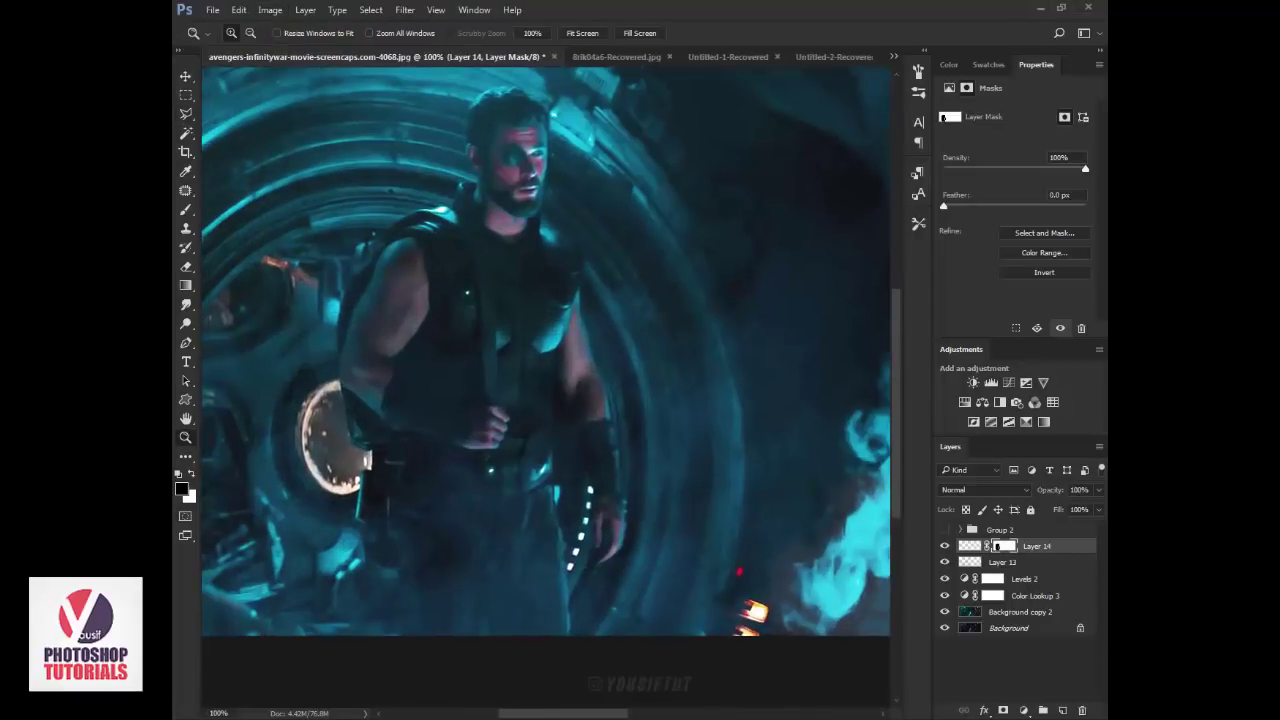
pyautogui.click(969, 546)
pyautogui.click(985, 489)
pyautogui.click(985, 335)
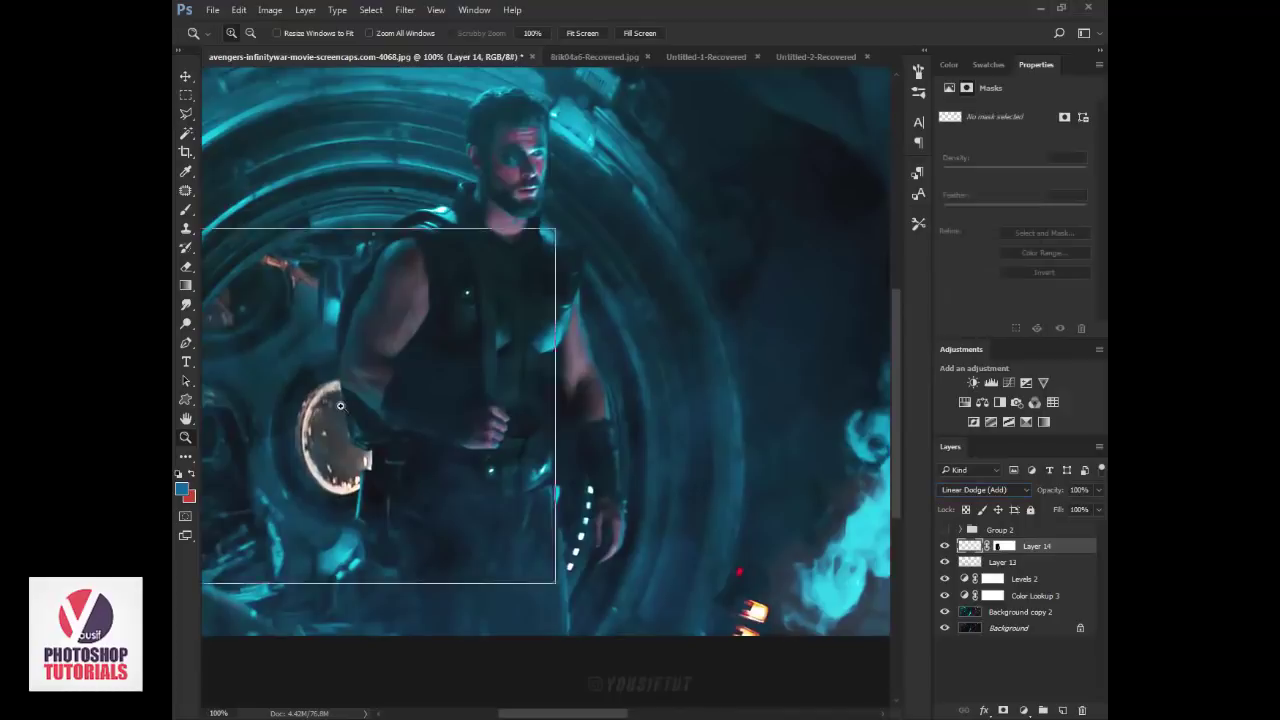
# Choose the standard Brush, load a luminosity selection with Ctrl+Alt+2, and make red the foreground
pyautogui.moveTo(551, 229); pyautogui.dragTo(202, 500)
pyautogui.keyDown('alt'); pyautogui.click(322, 401); pyautogui.keyUp('alt')
pyautogui.rightClick(185, 209)
pyautogui.click(250, 209)
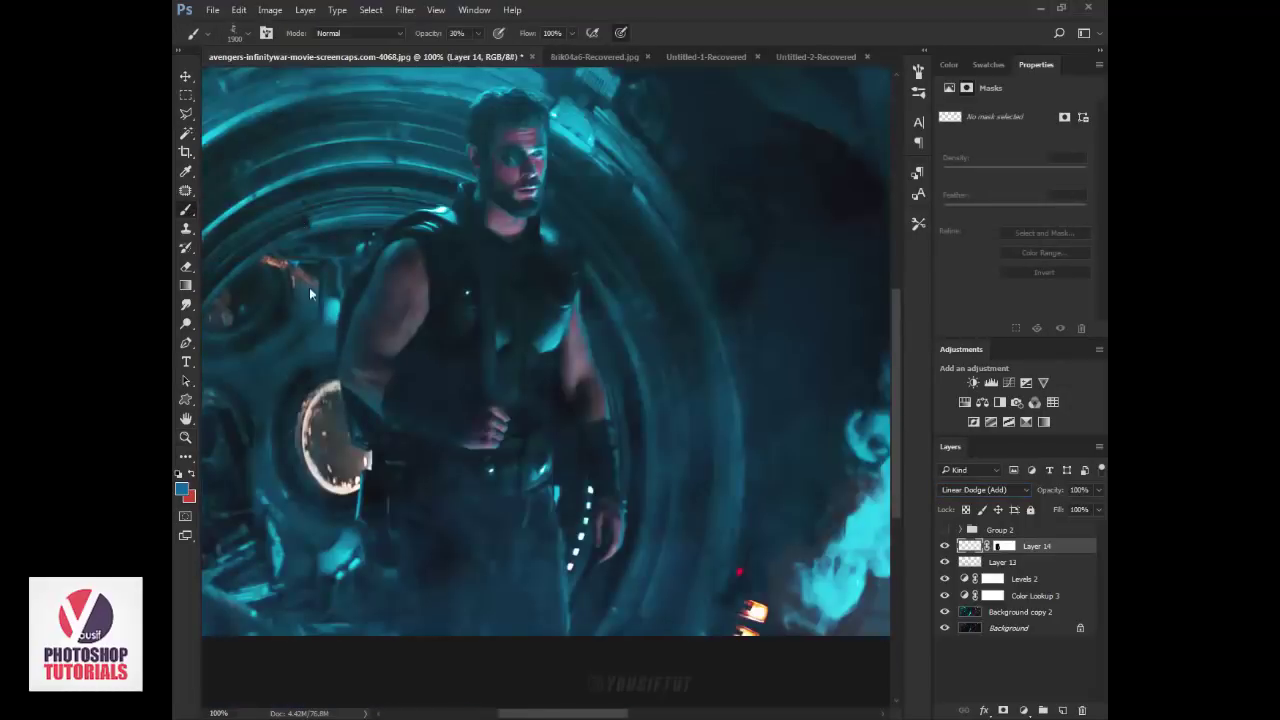
pyautogui.hotkey('ctrl', 'alt', '2')
pyautogui.click(192, 476)
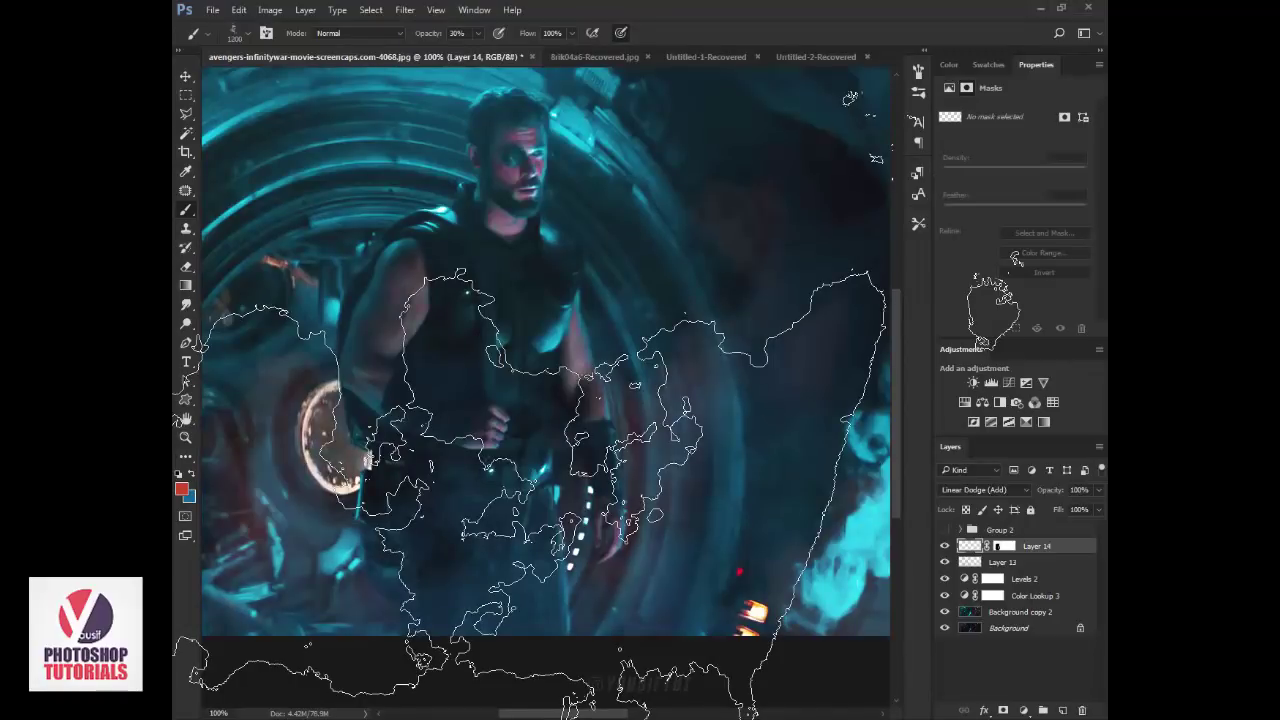
# Fit the image in the window and review Layers 13 and 14 with the colour picker
pyautogui.press('v')
pyautogui.hotkey('ctrl', '0')
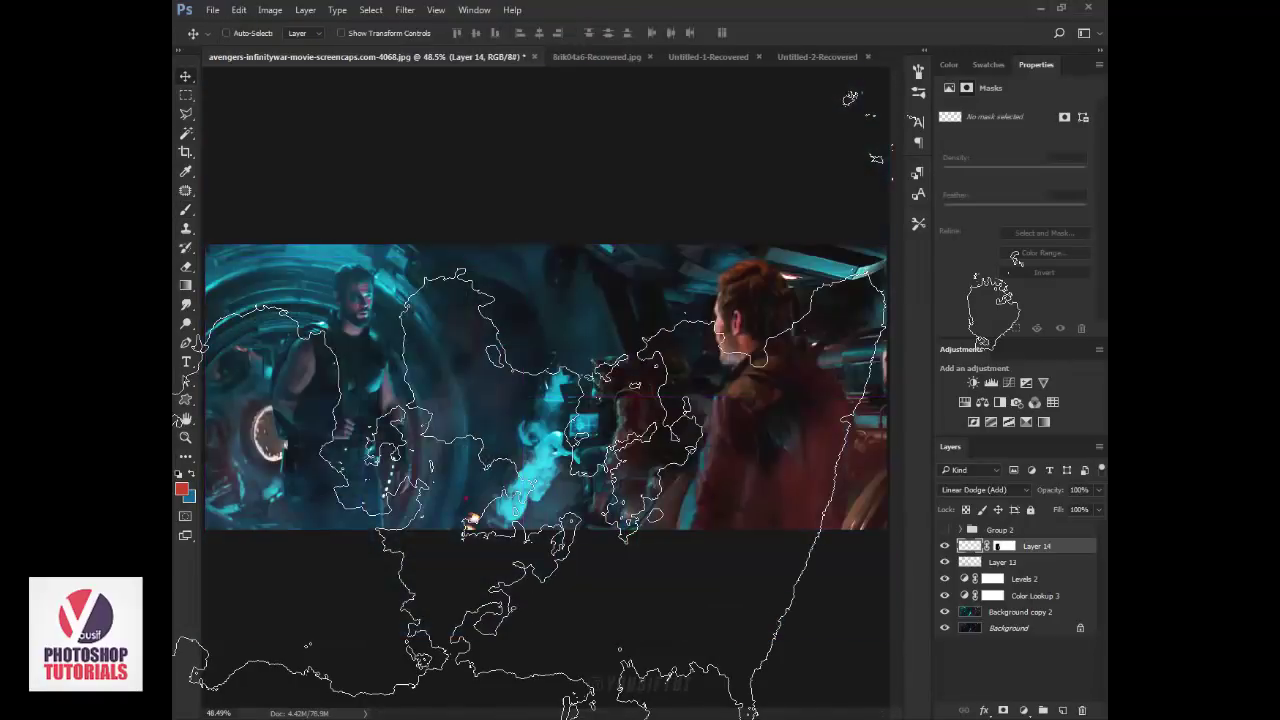
pyautogui.press('b')
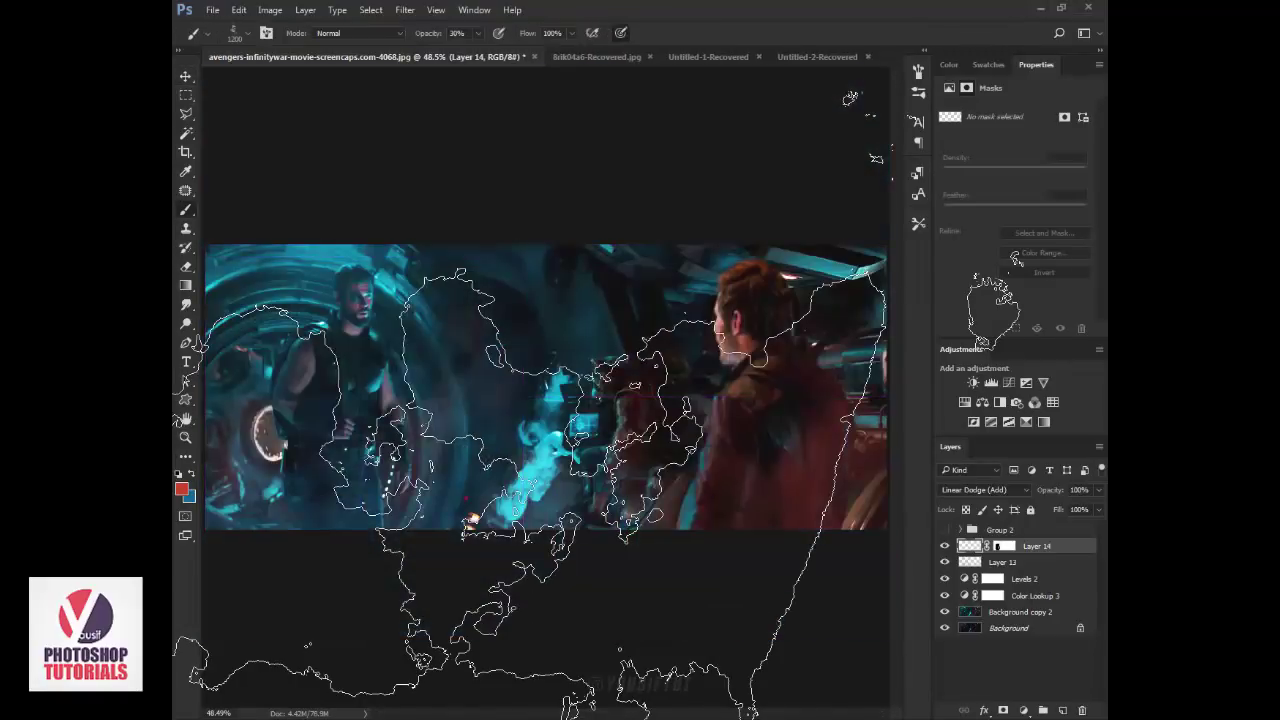
pyautogui.hotkey('alt', '[')
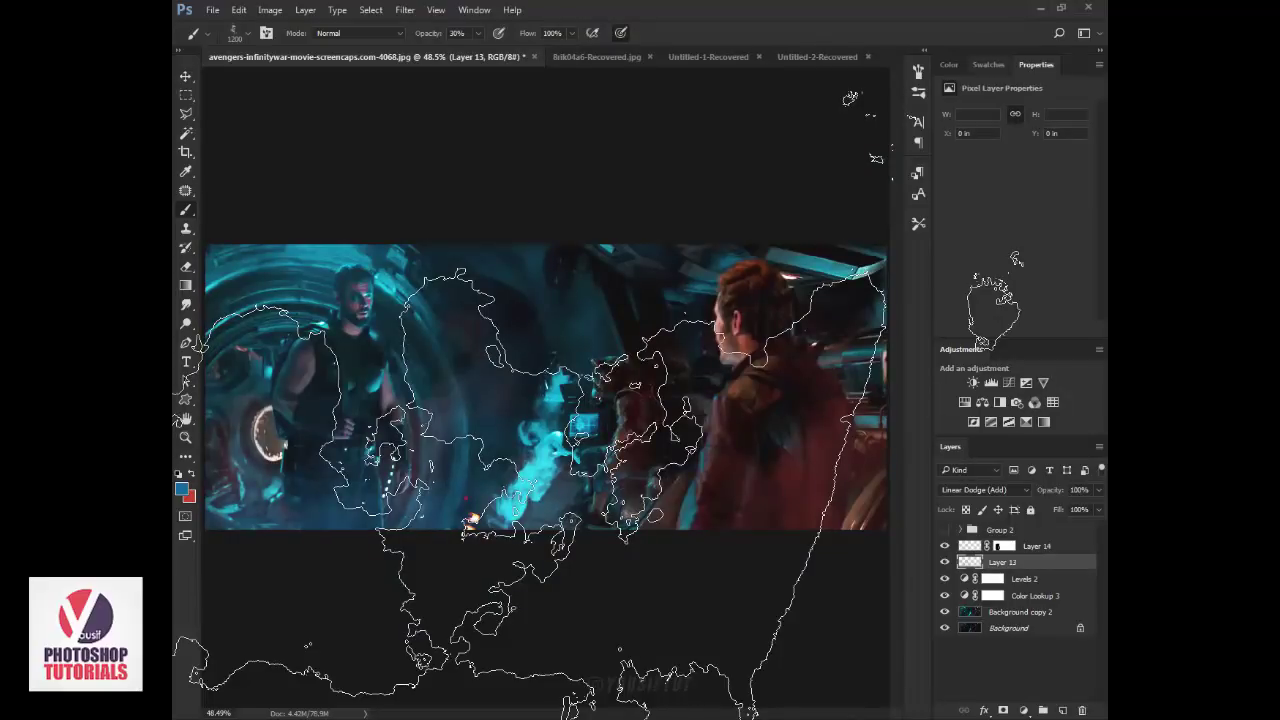
pyautogui.click(948, 64)
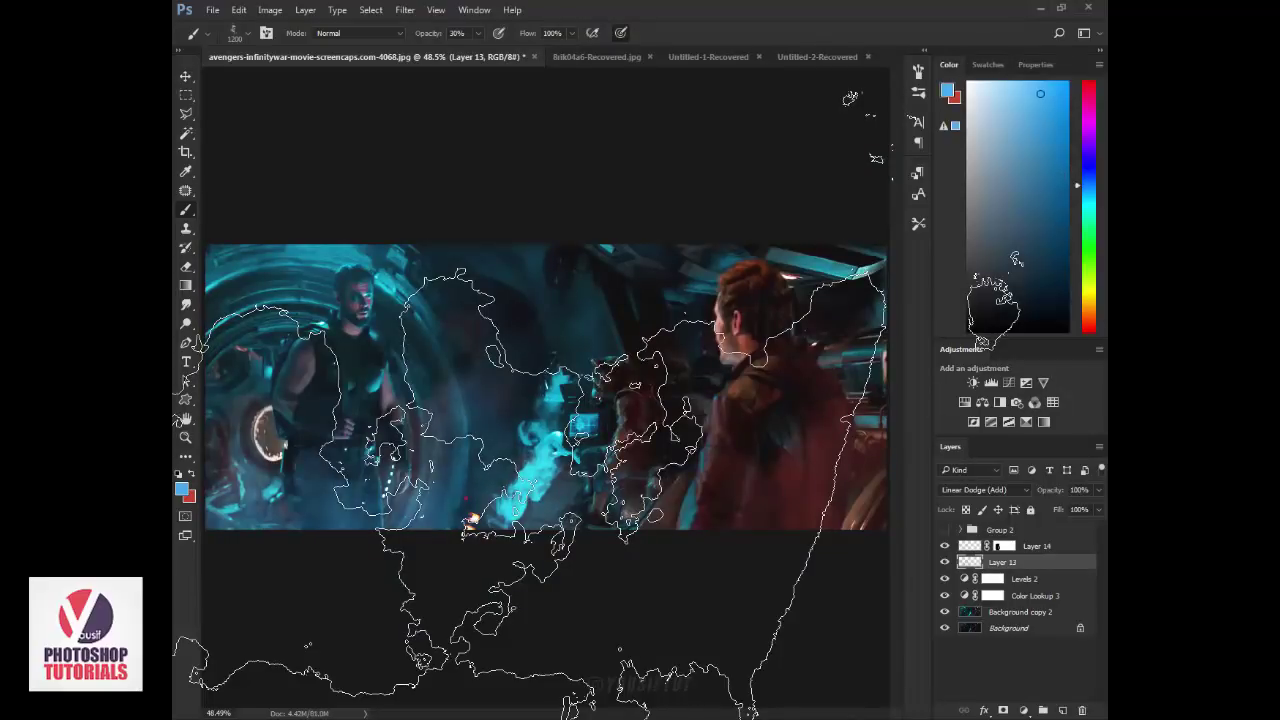
pyautogui.hotkey('alt', ']')
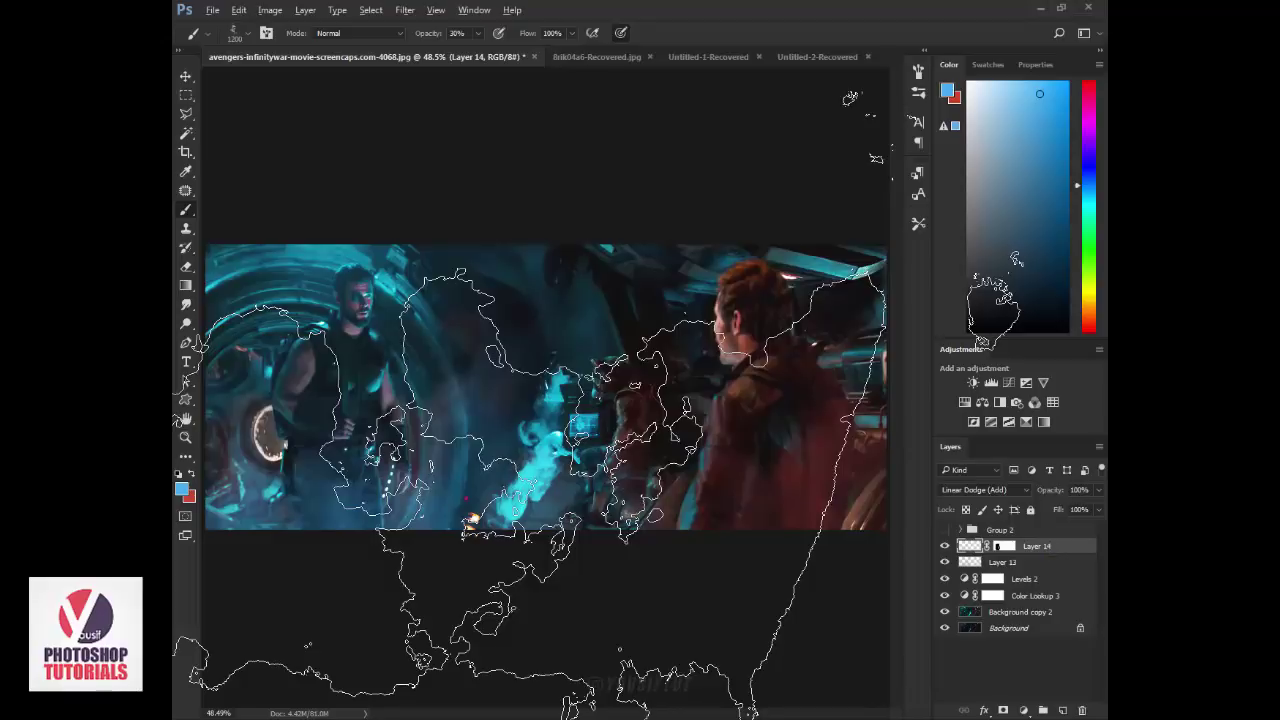
# Deselect, select the top Layer 14, and stamp all visible layers into Layer 15
pyautogui.hotkey('alt', 'l')
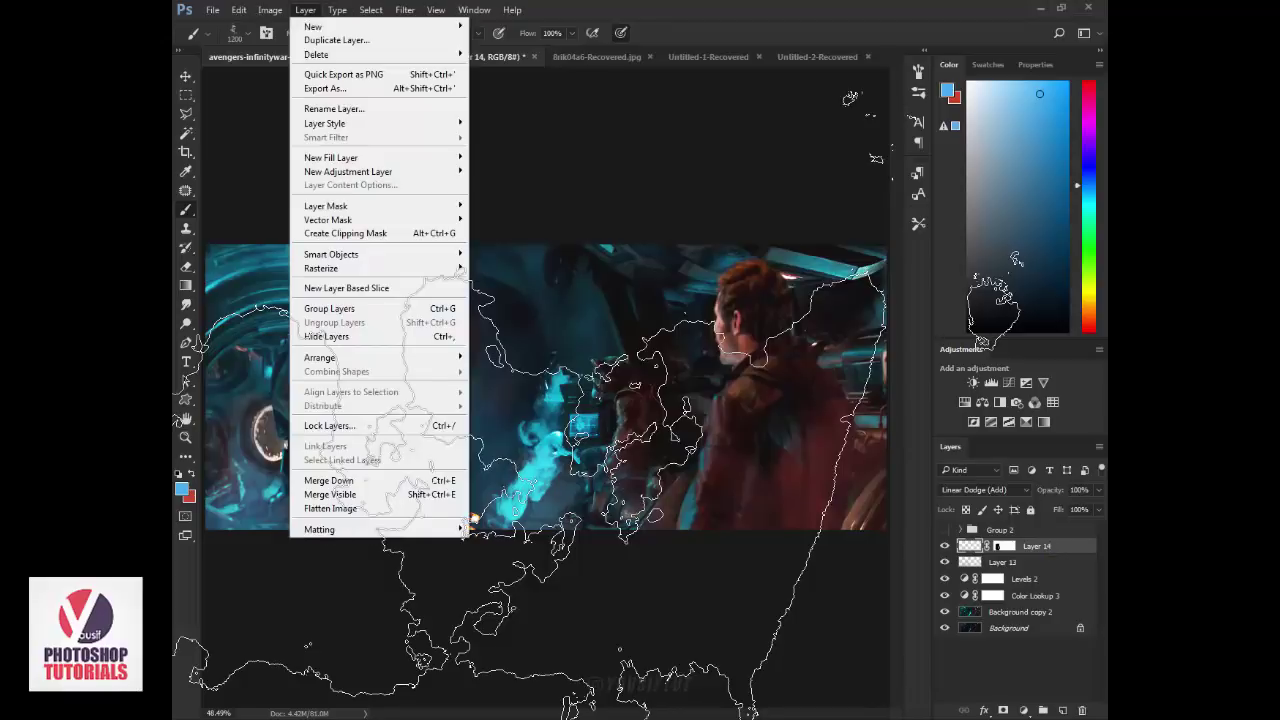
pyautogui.press('Escape')
pyautogui.hotkey('ctrl', 'd')
pyautogui.hotkey('alt', '[')
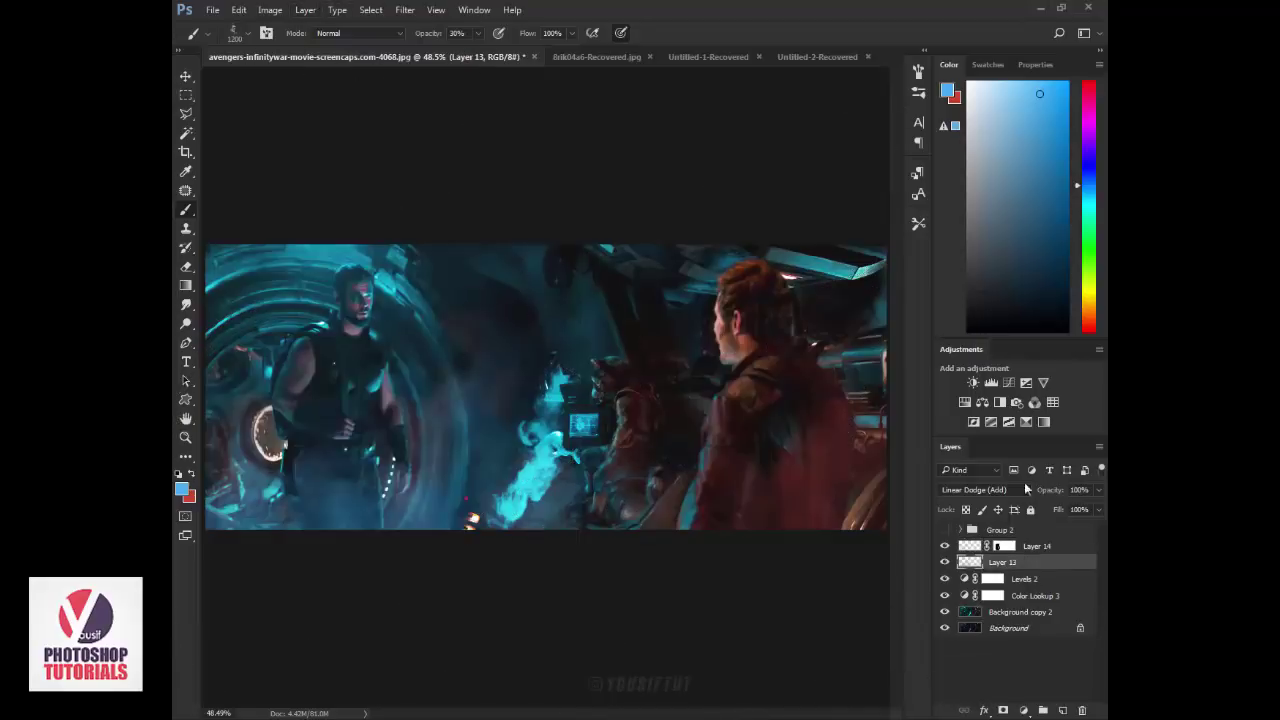
pyautogui.click(1061, 545)
pyautogui.hotkey('ctrl', 'alt', 'shift', 'e')
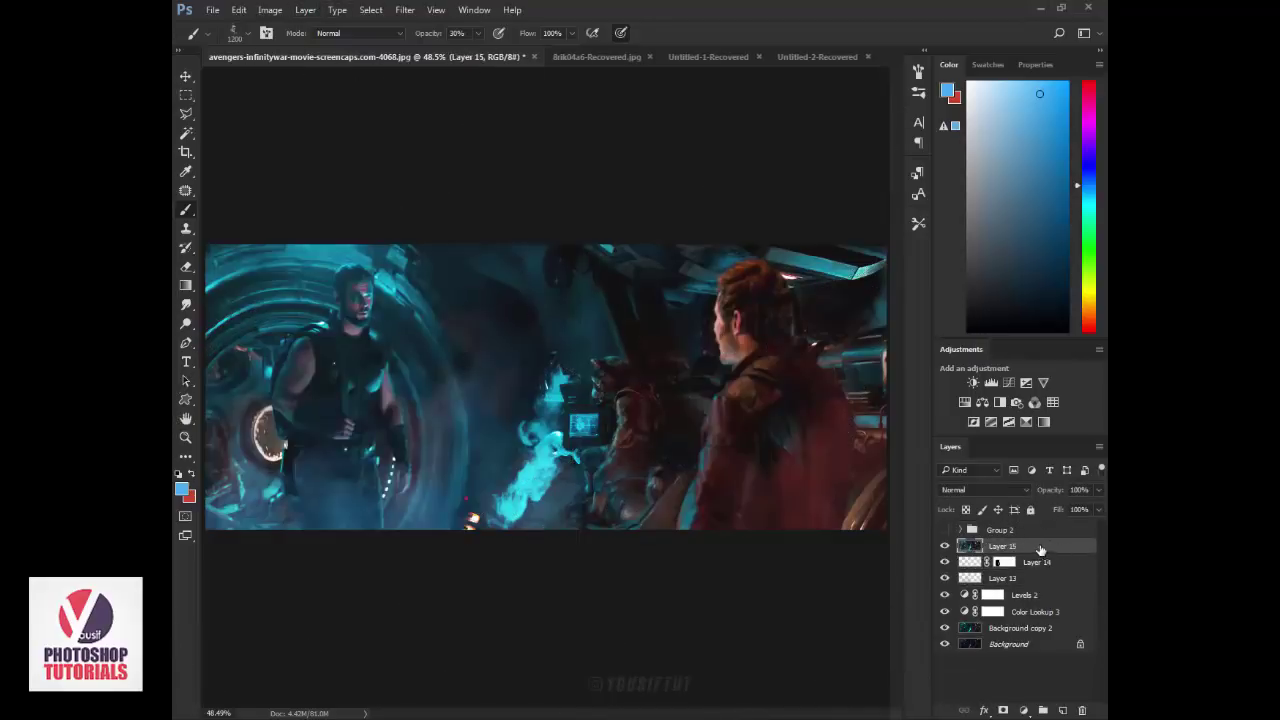
pyautogui.press('v')
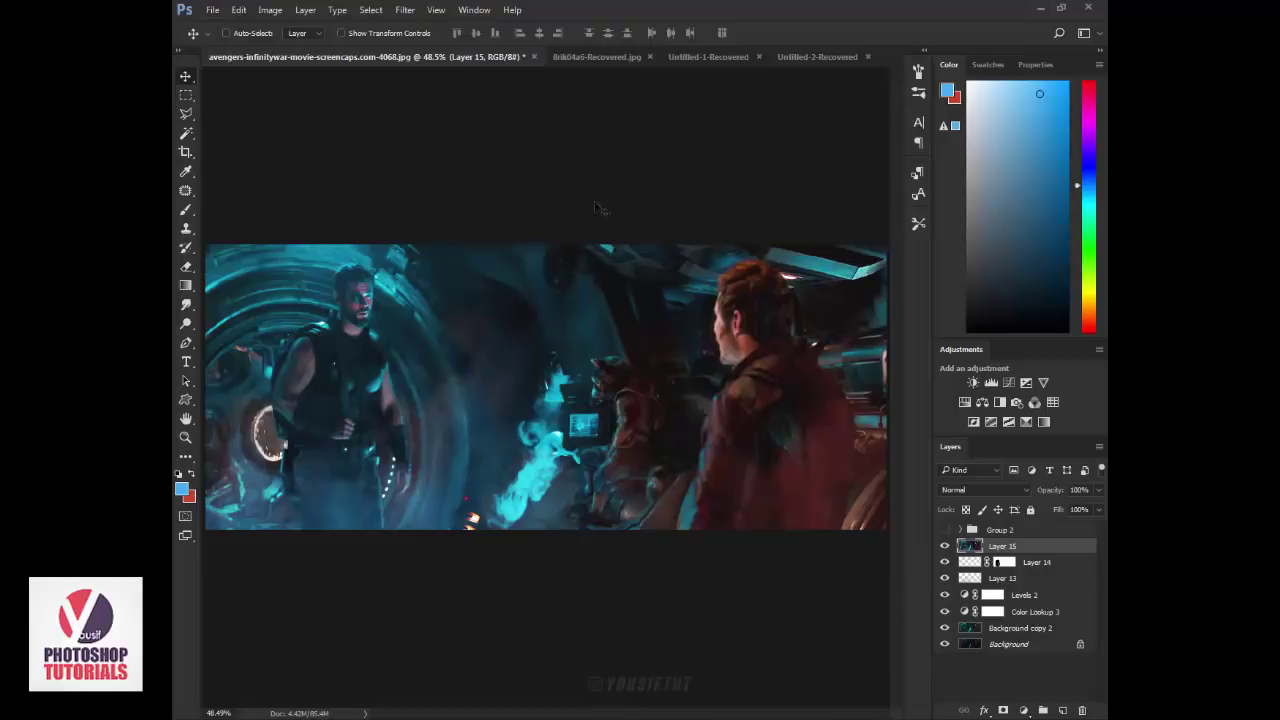
# Duplicate Layer 15 and set Vibrance to +25 in Camera Raw
pyautogui.moveTo(1002, 546); pyautogui.dragTo(1063, 710)
pyautogui.click(405, 9)
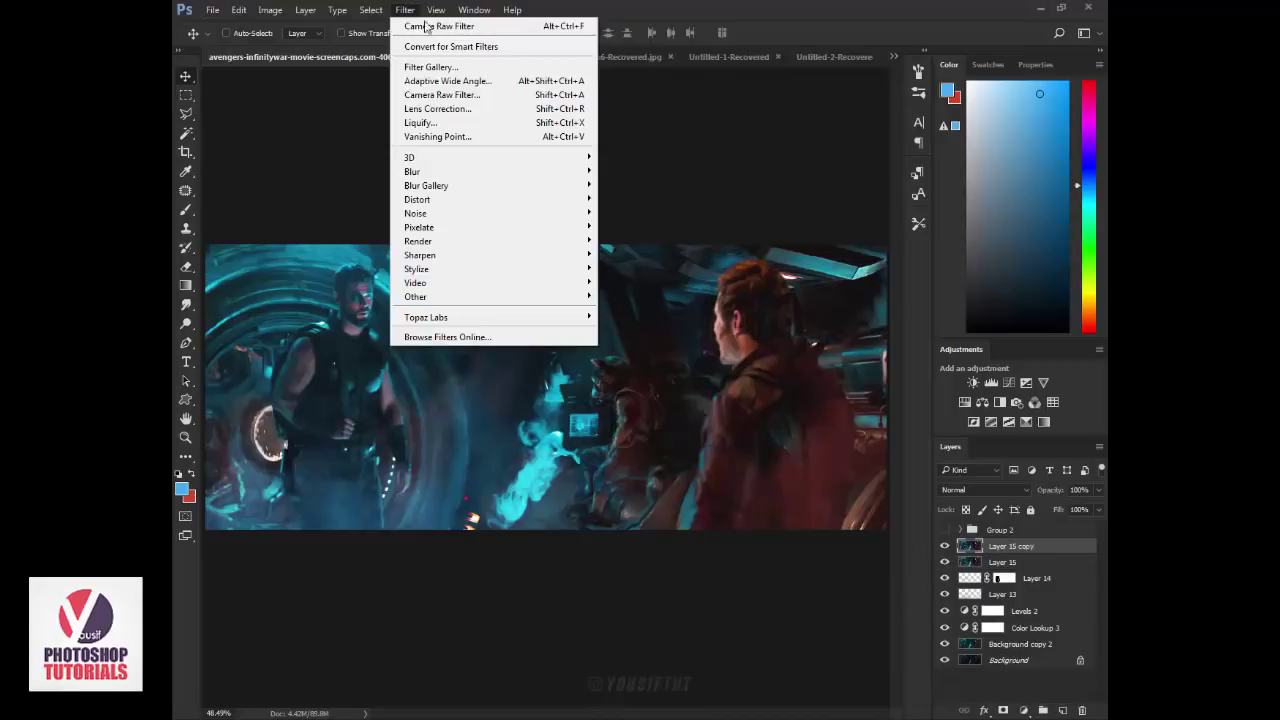
pyautogui.click(513, 97)
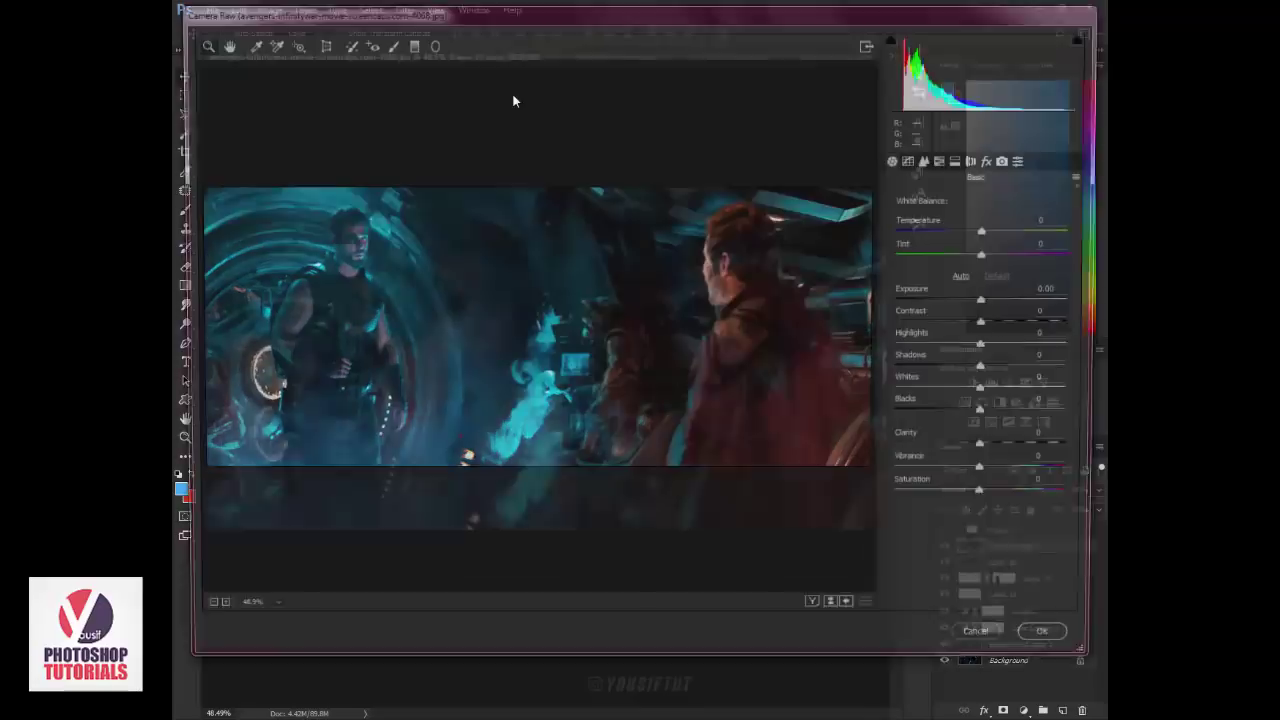
pyautogui.write('25')
pyautogui.press('Return')
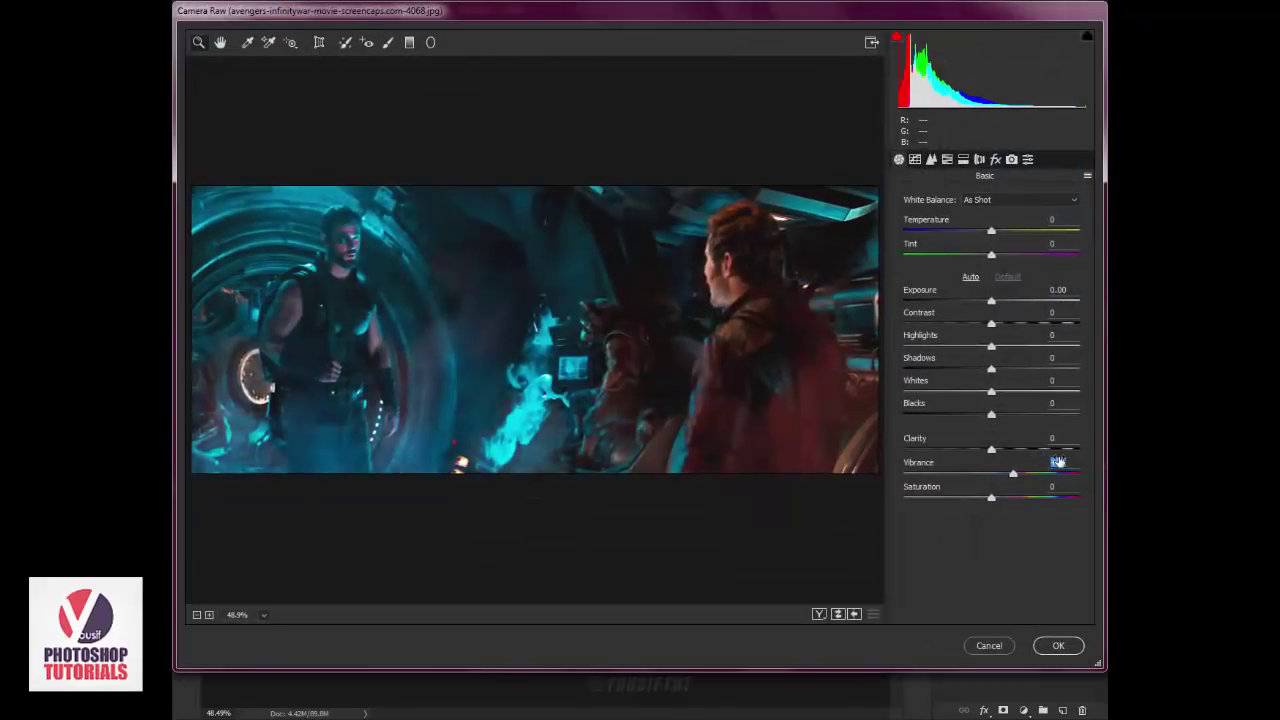
# Set Blues hue +28 and Oranges +23, shift blue primary to -23, red and green primaries, then apply
pyautogui.click(947, 159)
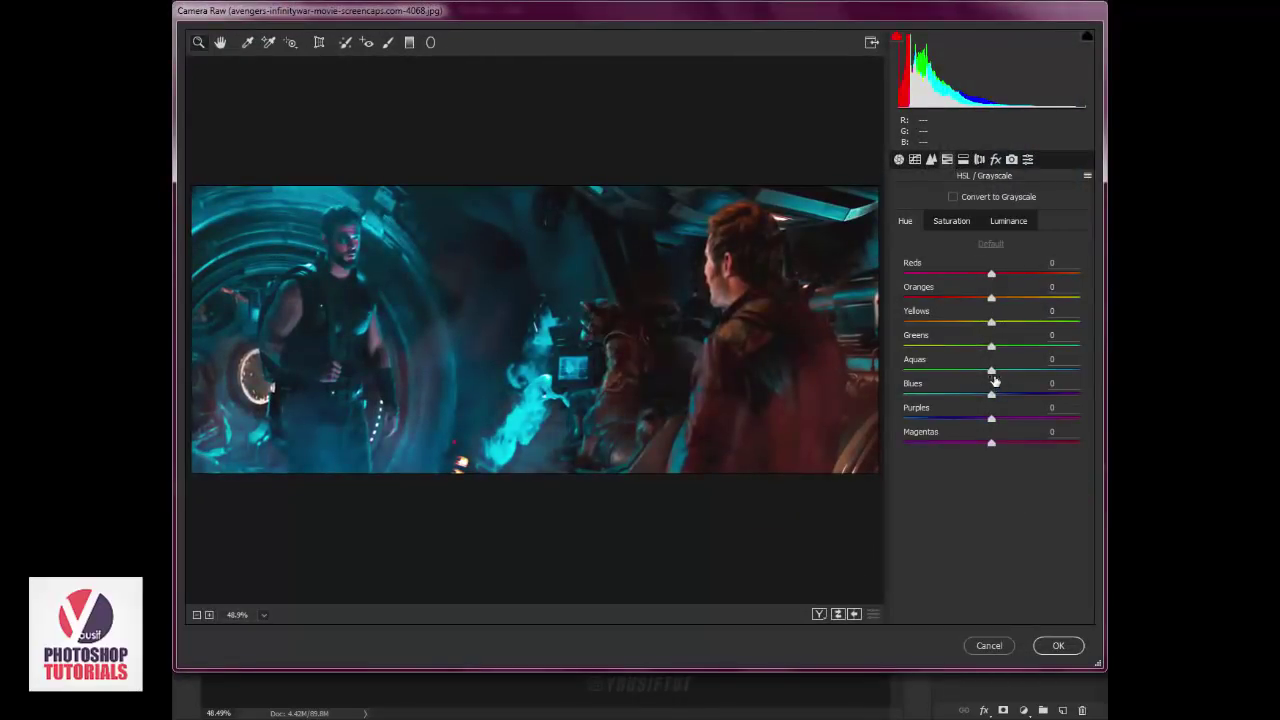
pyautogui.moveTo(991, 392)
pyautogui.mouseDown()
pyautogui.moveTo(977, 392)
pyautogui.moveTo(1016, 392)
pyautogui.mouseUp()
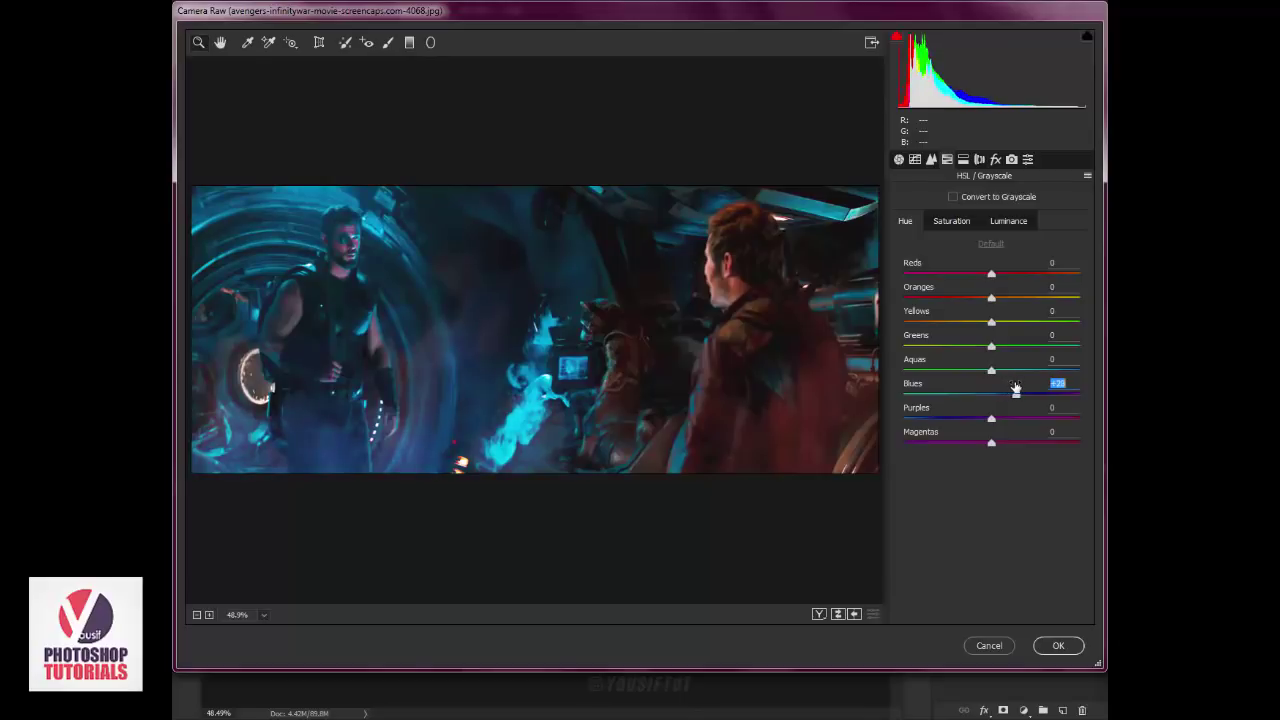
pyautogui.moveTo(991, 298); pyautogui.dragTo(1033, 321)
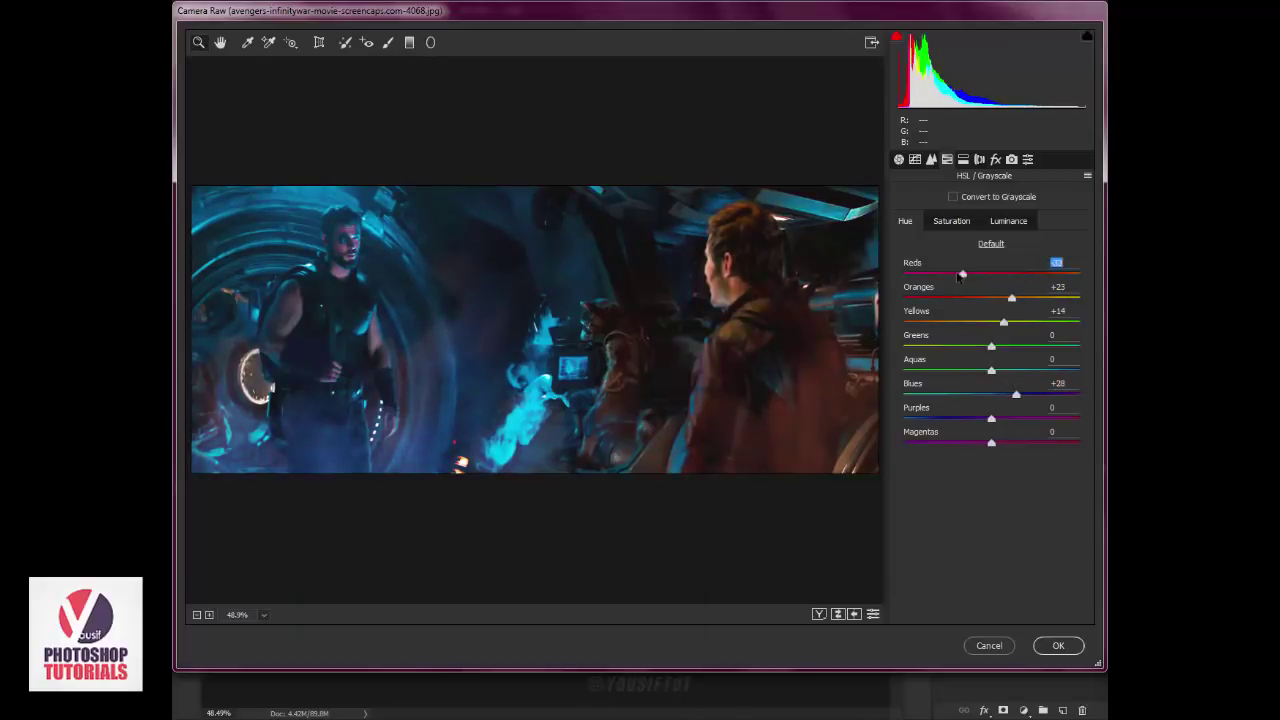
pyautogui.hotkey('ctrl', 'alt', '8')
pyautogui.moveTo(991, 435); pyautogui.dragTo(970, 435)
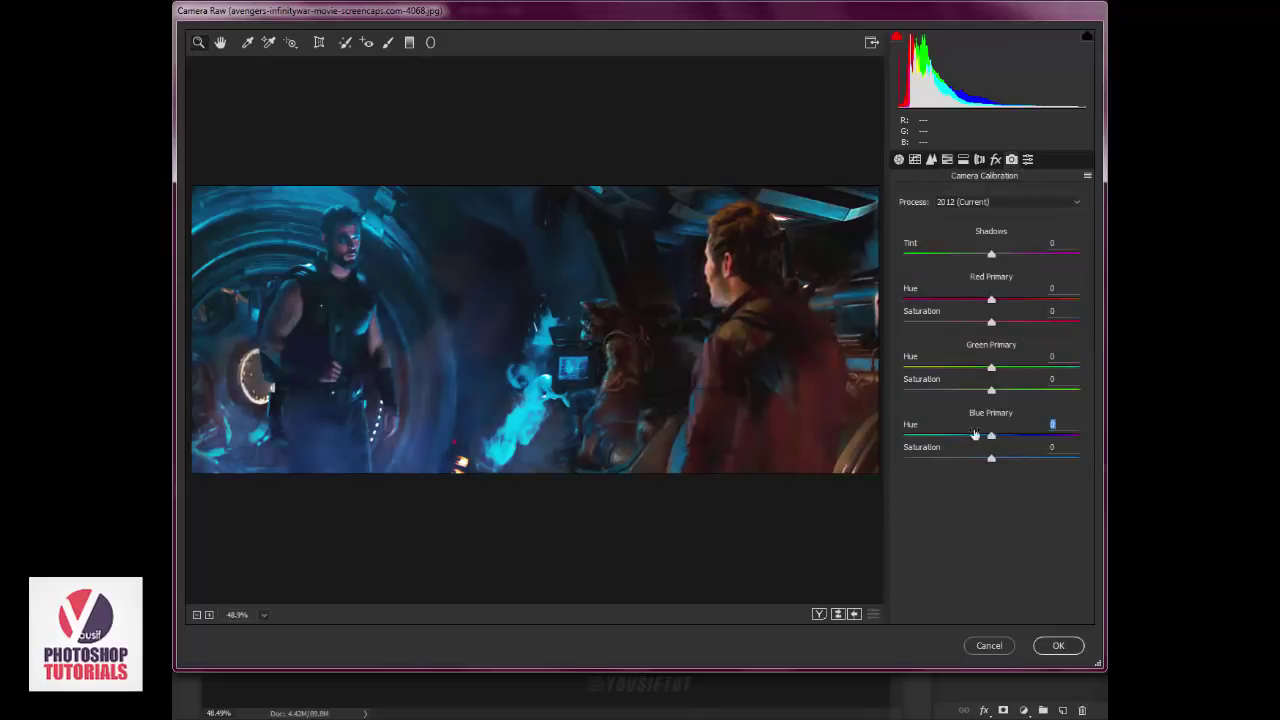
pyautogui.moveTo(991, 300); pyautogui.dragTo(1026, 300)
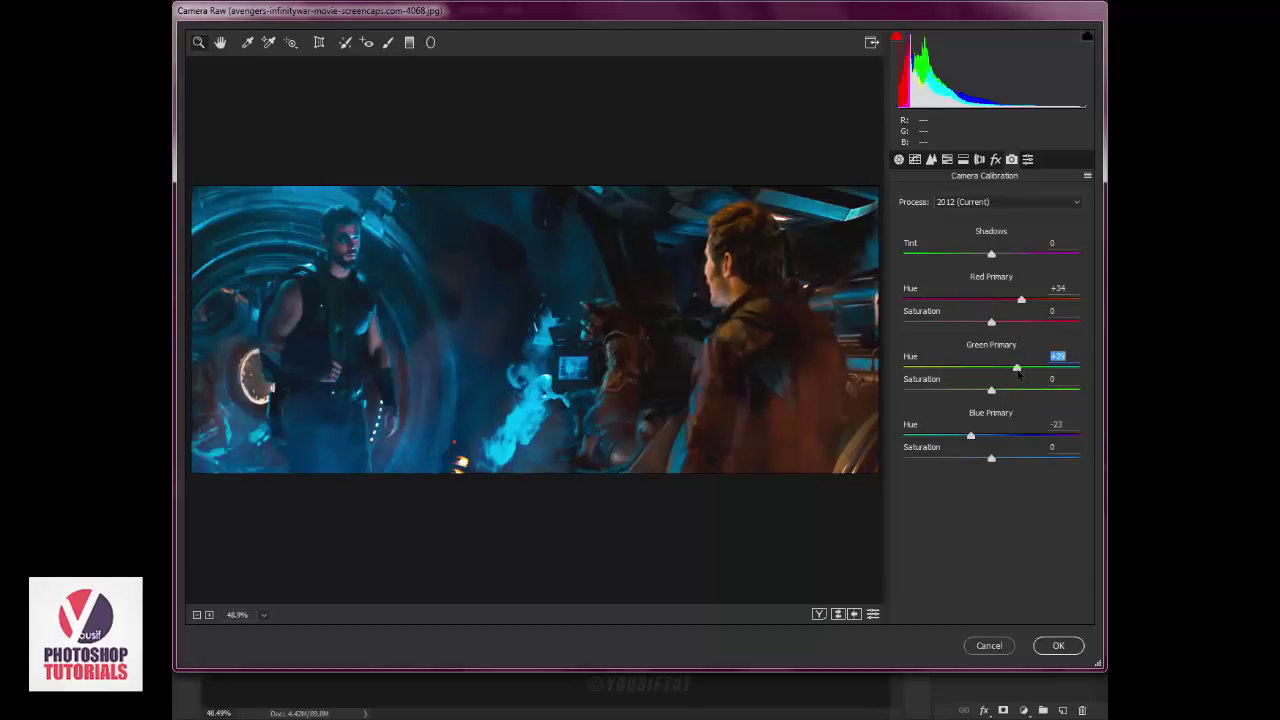
pyautogui.moveTo(991, 368); pyautogui.dragTo(1043, 368)
pyautogui.click(1058, 645)
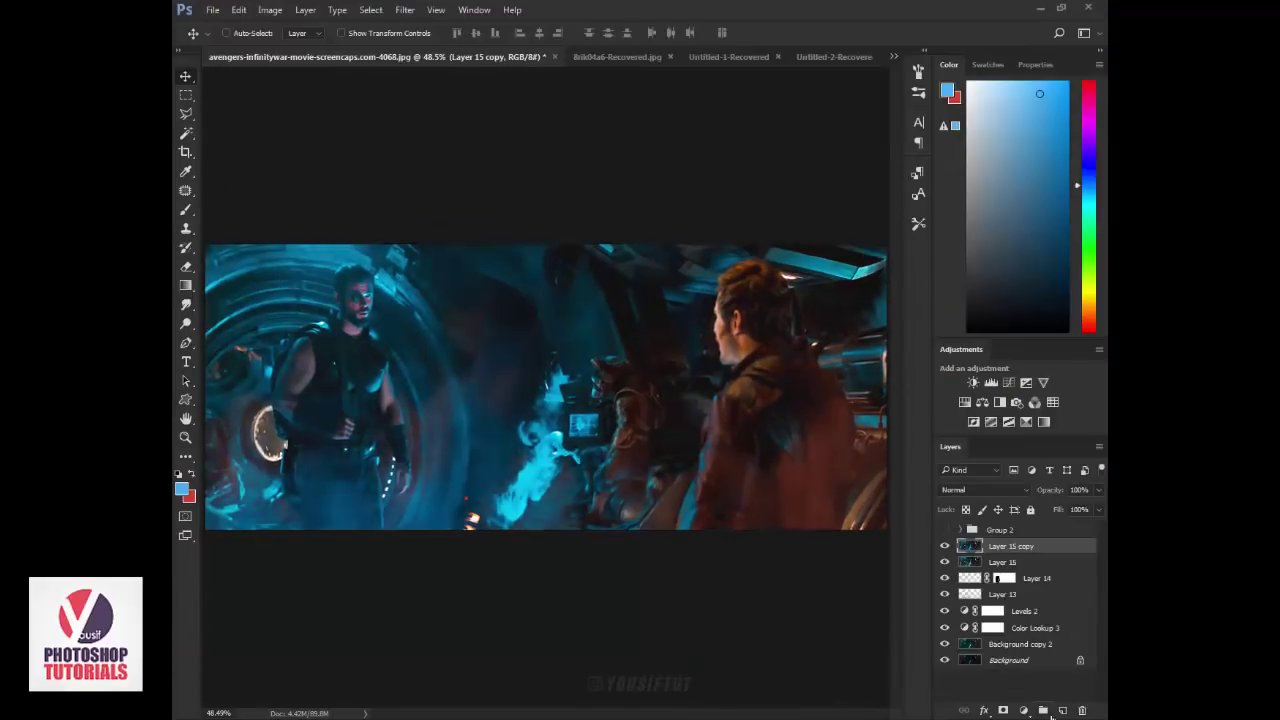
# Add a new Layer 16 and zoom to 100% near Thor and the lamp
pyautogui.click(1063, 710)
pyautogui.press('z')
pyautogui.moveTo(206, 257)
pyautogui.mouseDown()
pyautogui.moveTo(294, 384)
pyautogui.moveTo(418, 394)
pyautogui.mouseUp()
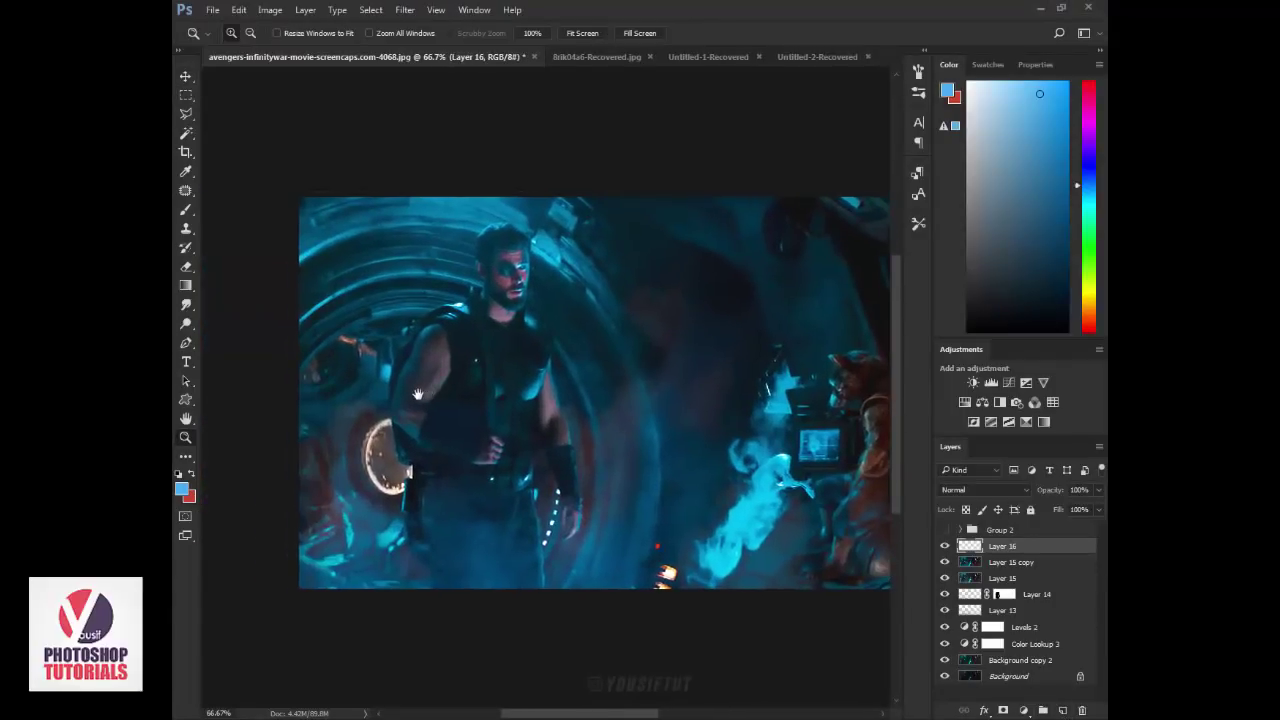
pyautogui.click(391, 447)
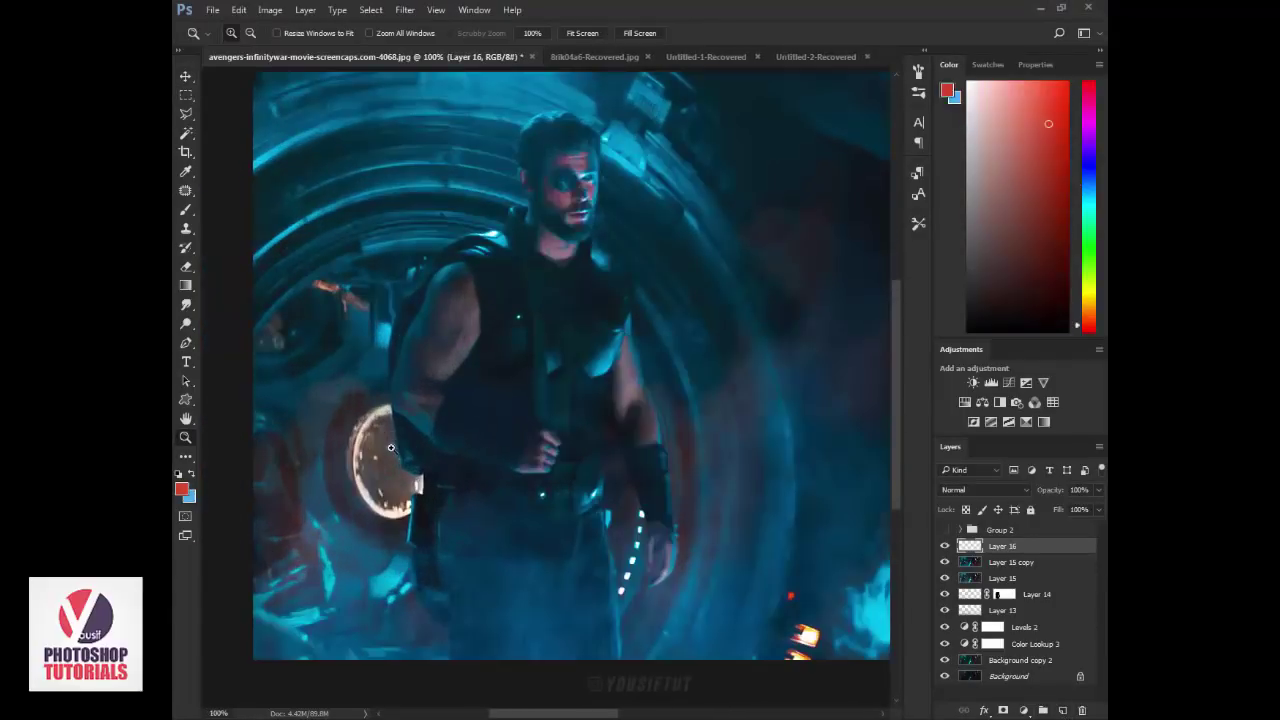
# Select a 44 px soft round brush and set Layer 16 to Color Dodge
pyautogui.rightClick(186, 212)
pyautogui.click(255, 209)
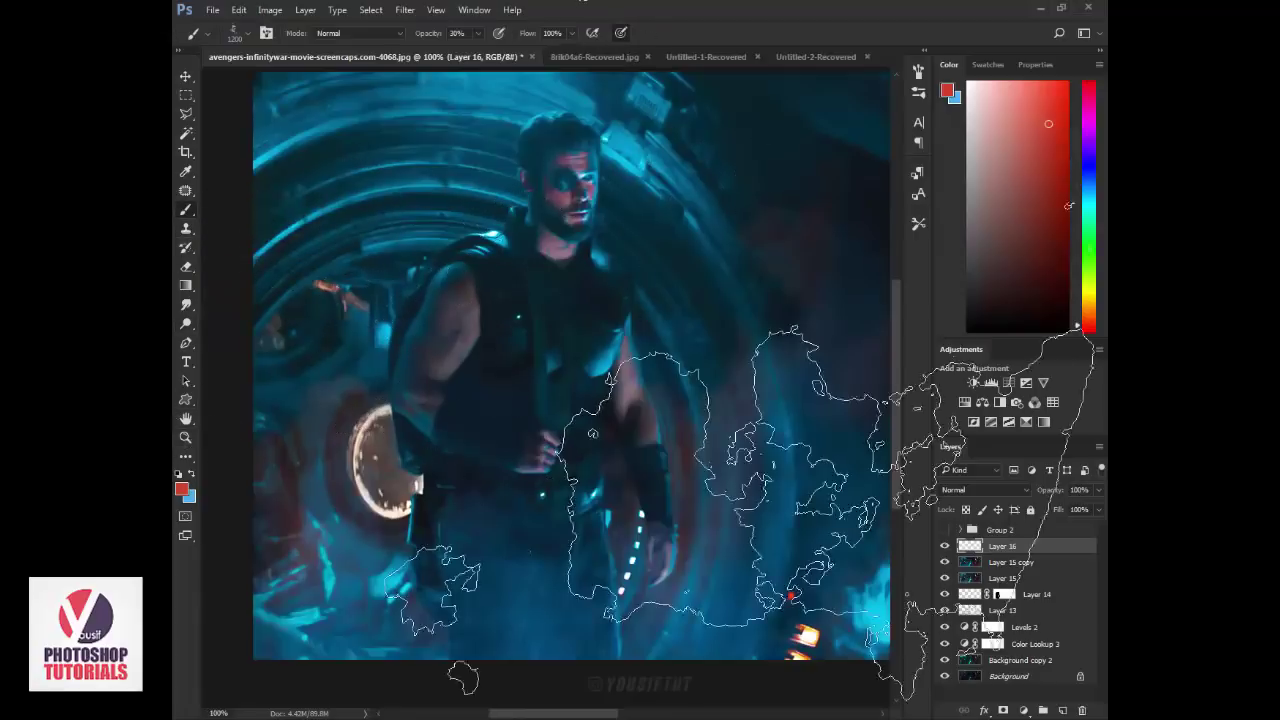
pyautogui.rightClick(800, 465)
pyautogui.click(818, 453)
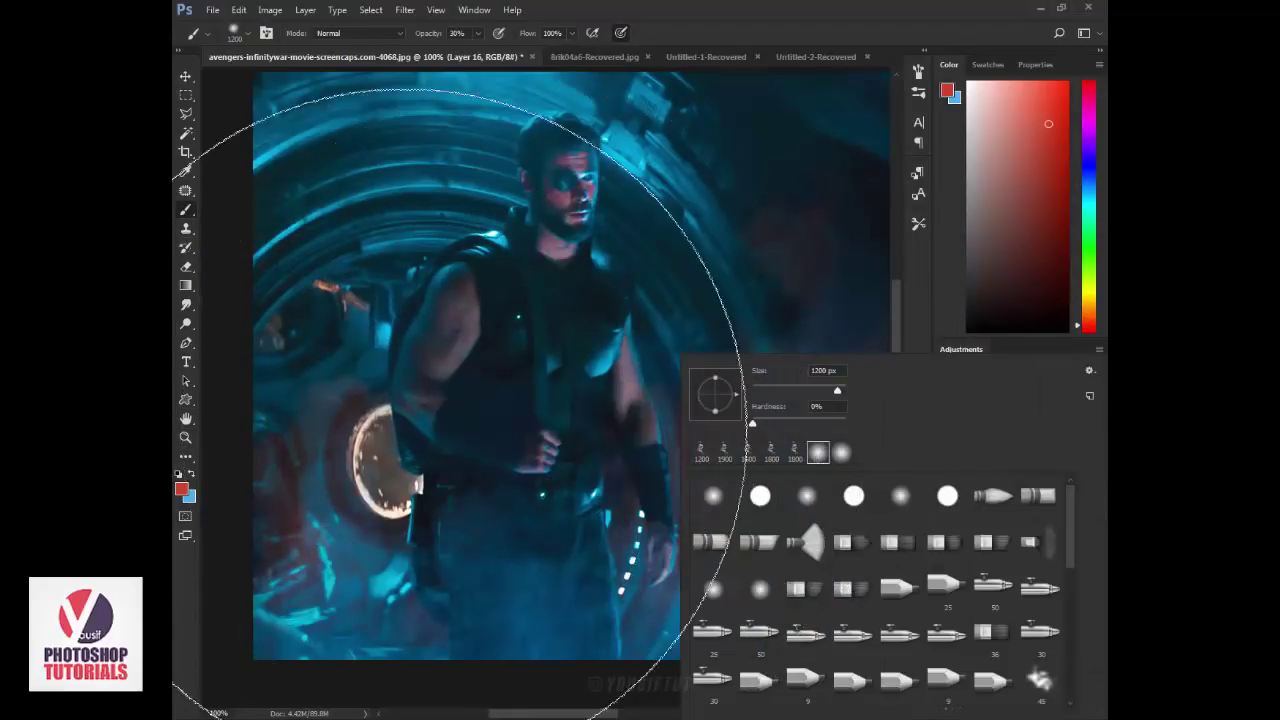
pyautogui.moveTo(790, 390); pyautogui.dragTo(731, 397)
pyautogui.click(432, 442)
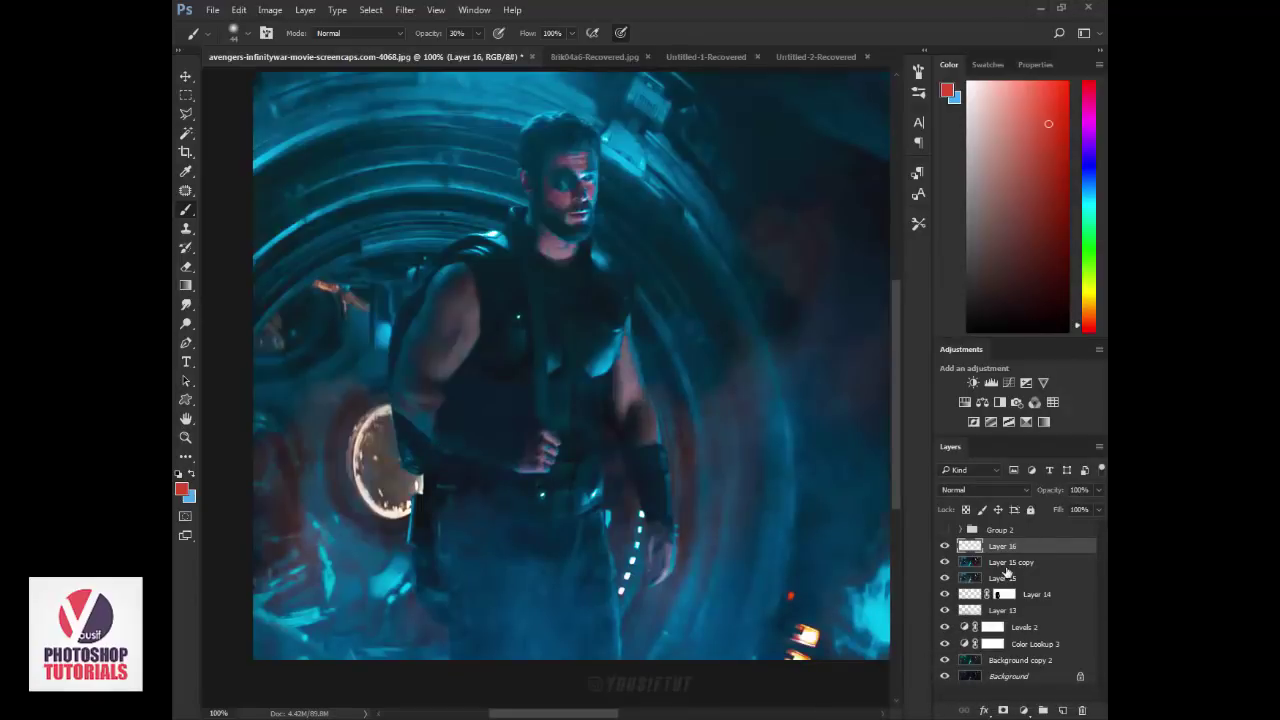
pyautogui.click(1000, 490)
pyautogui.click(987, 305)
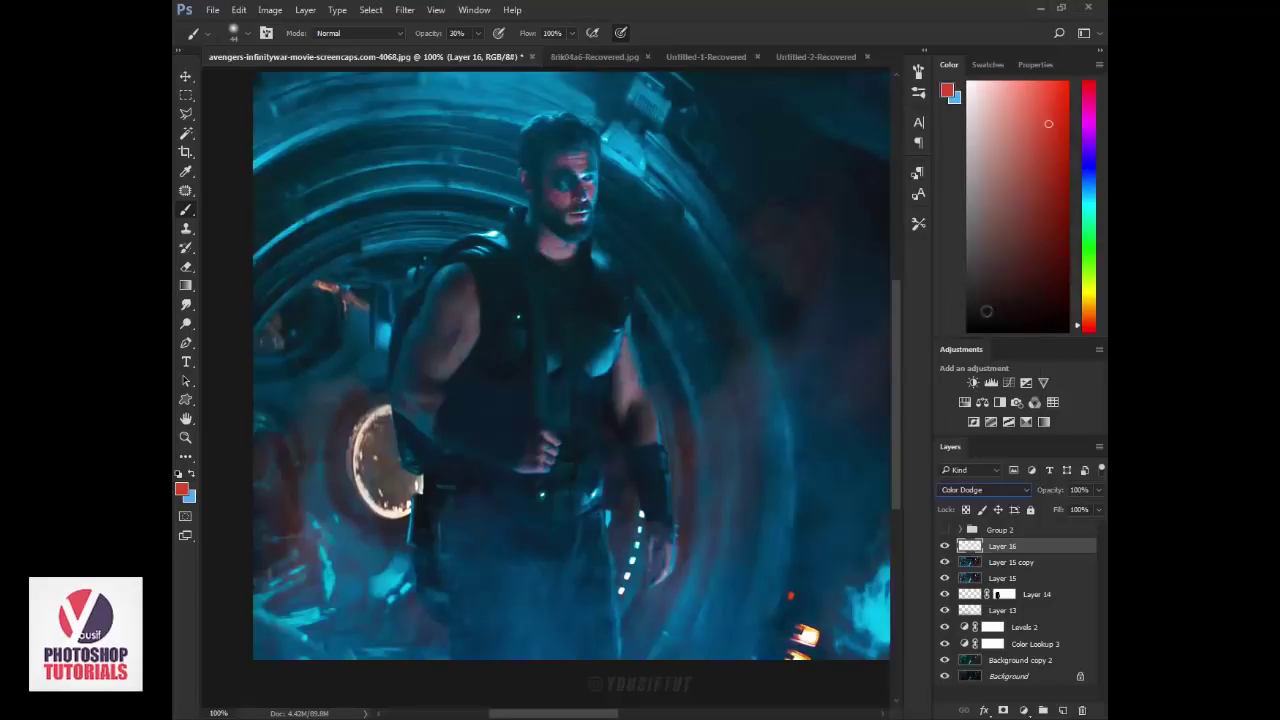
# Turn off Transparency Shapes Layer in Layer 16's blending options
pyautogui.doubleClick(1067, 548)
pyautogui.click(625, 295)
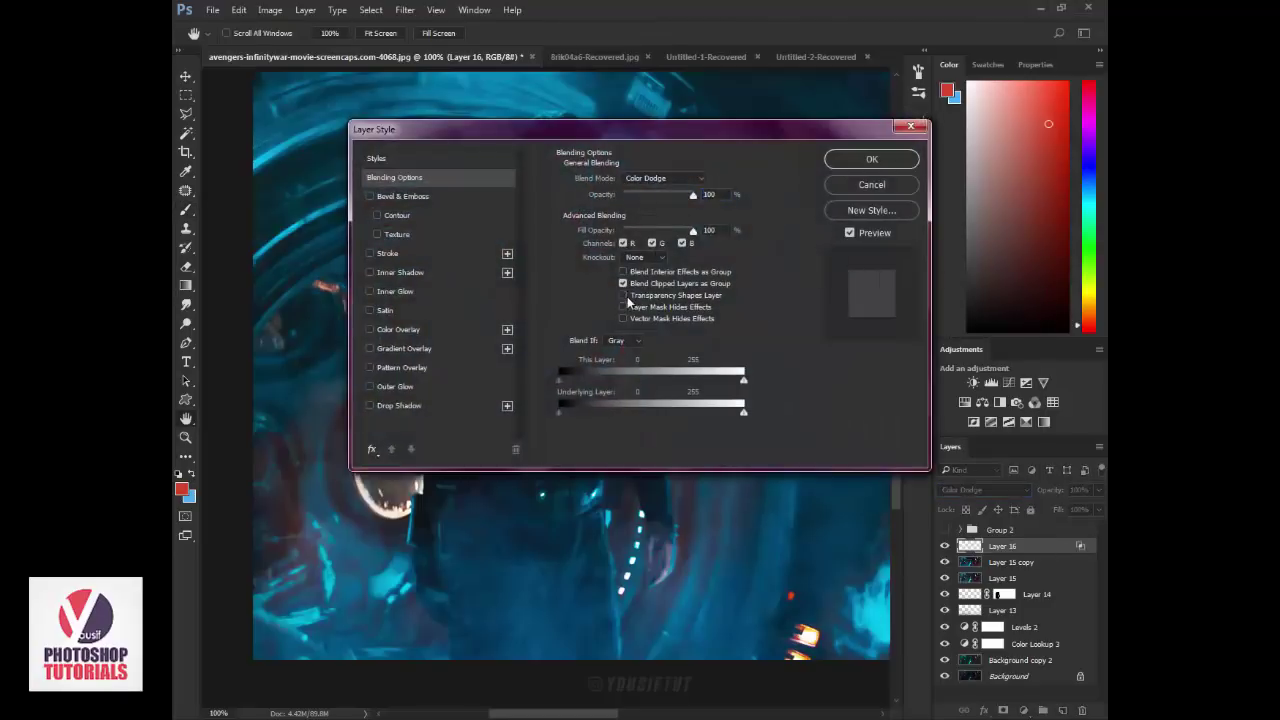
pyautogui.click(871, 162)
# Paint red glow over the left ring, light streaks, tunnel wall and lower-right highlights
pyautogui.press('b')
pyautogui.moveTo(393, 413)
pyautogui.mouseDown()
pyautogui.moveTo(365, 500)
pyautogui.moveTo(416, 500)
pyautogui.moveTo(360, 470)
pyautogui.moveTo(392, 420)
pyautogui.mouseUp()
pyautogui.moveTo(357, 286); pyautogui.dragTo(320, 280)
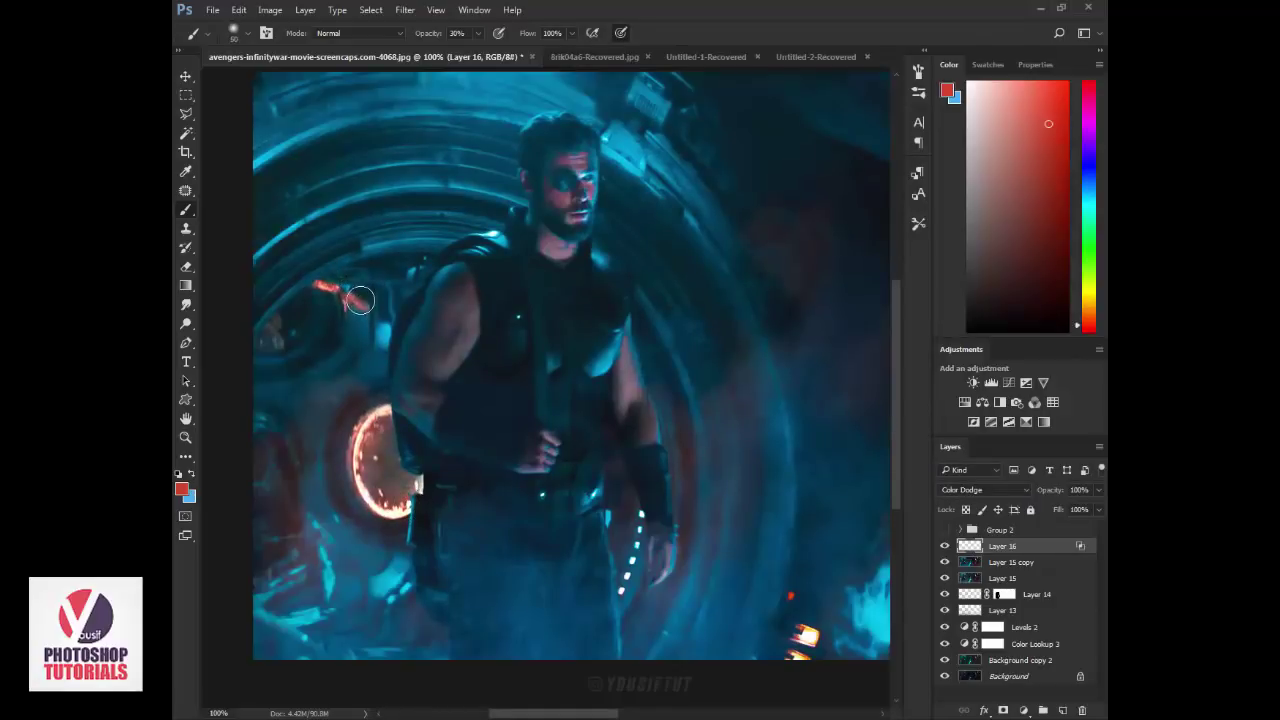
pyautogui.click(272, 324)
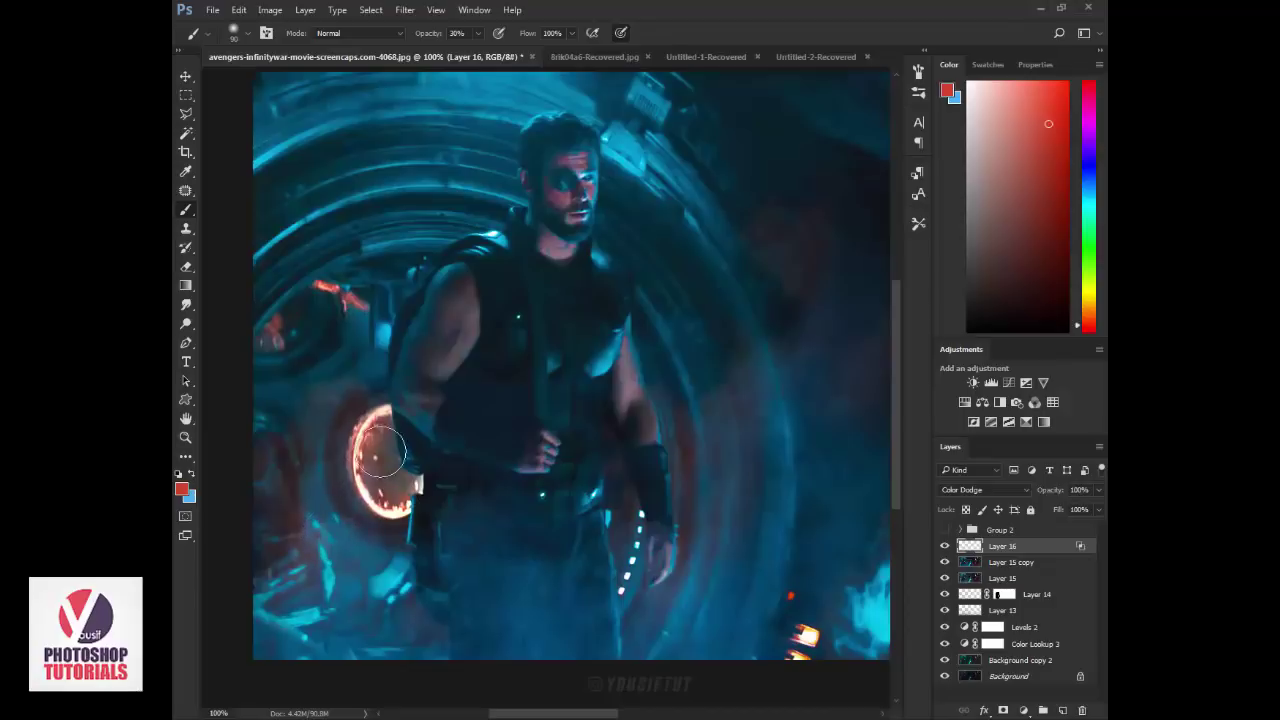
pyautogui.moveTo(380, 440); pyautogui.dragTo(378, 500)
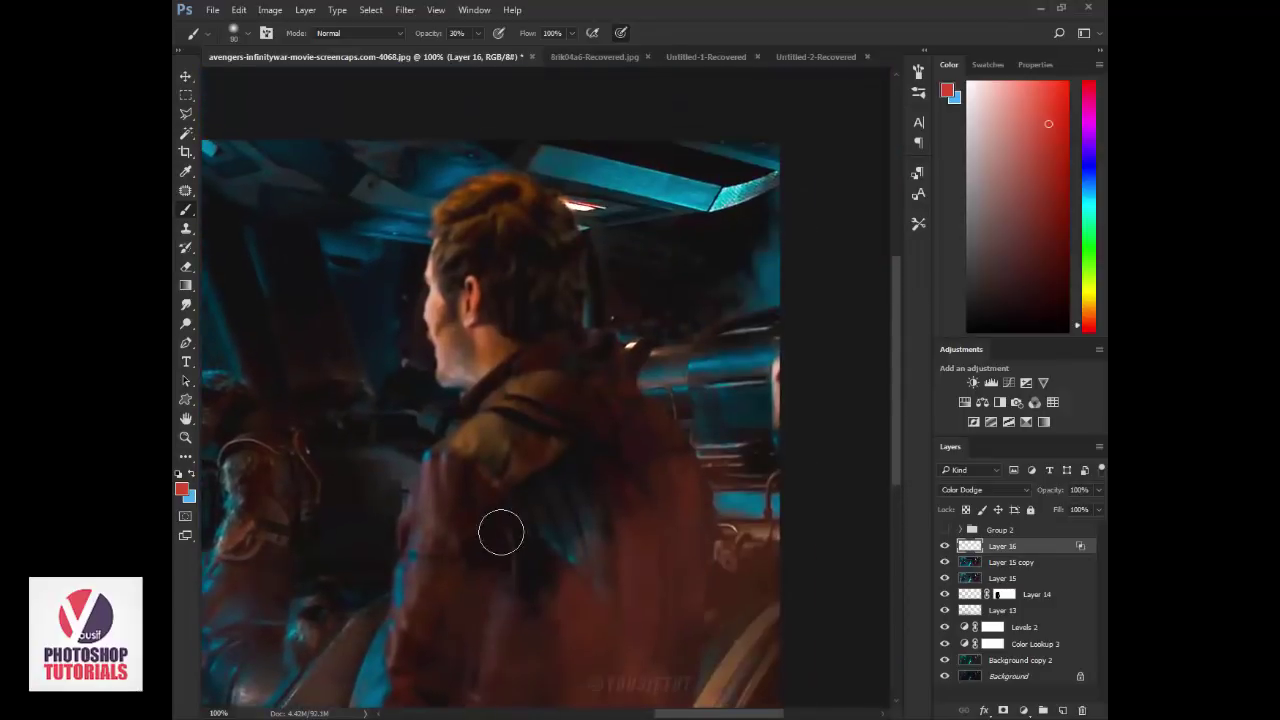
pyautogui.moveTo(567, 205); pyautogui.dragTo(587, 207)
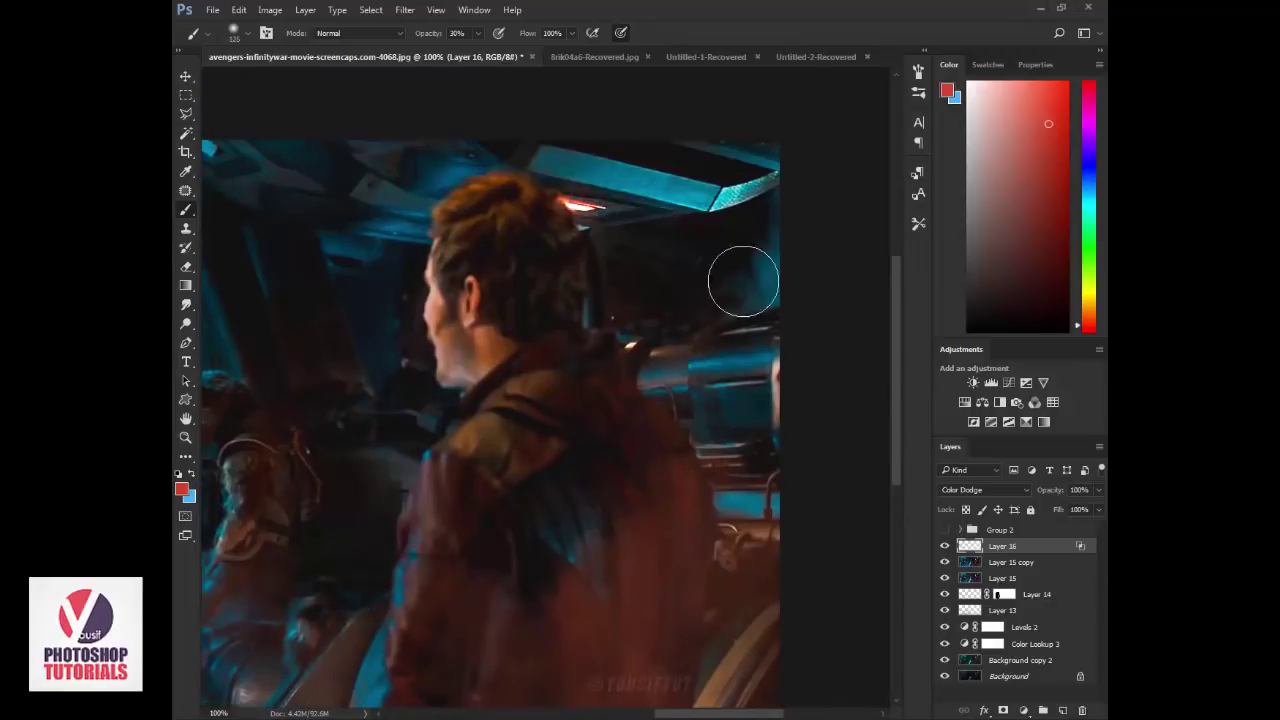
pyautogui.scroll(-3, 737, 420)
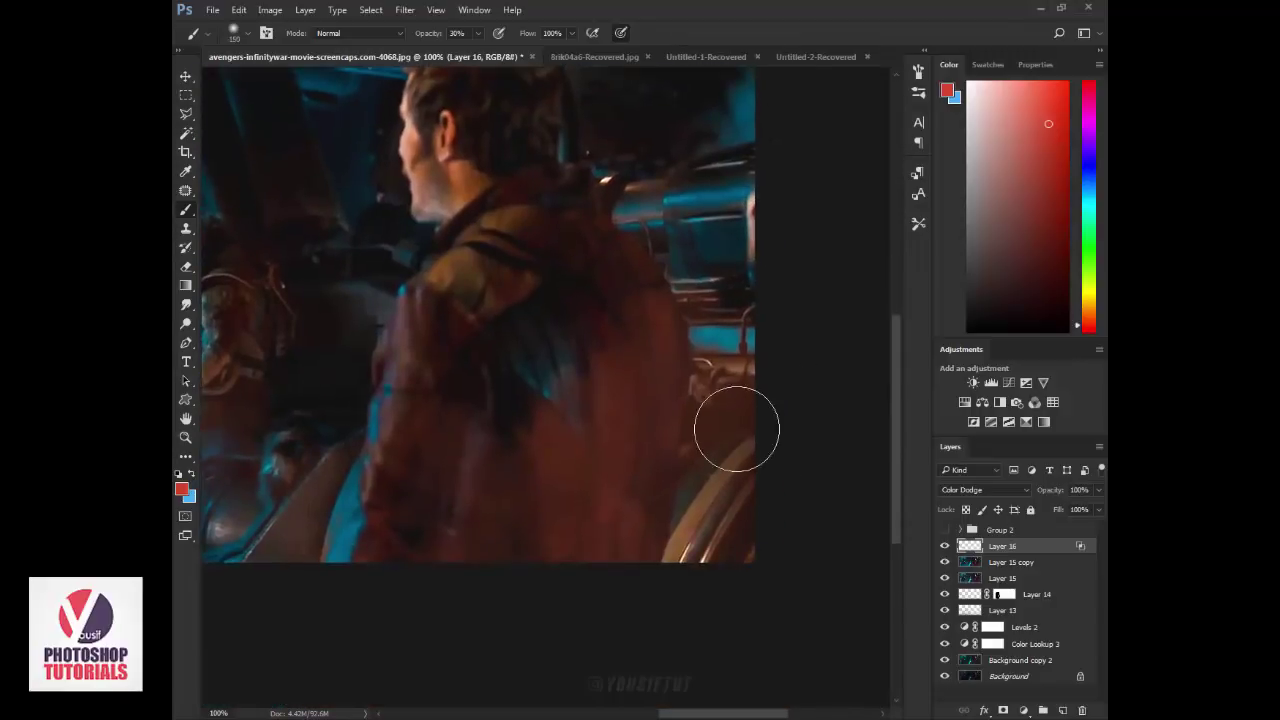
pyautogui.moveTo(794, 500)
pyautogui.mouseDown()
pyautogui.moveTo(706, 591)
pyautogui.moveTo(820, 499)
pyautogui.moveTo(935, 522)
pyautogui.mouseUp()
# Switch to light blue and paint a blue glow over the monitor
pyautogui.keyDown('alt'); pyautogui.click(525, 385); pyautogui.keyUp('alt')
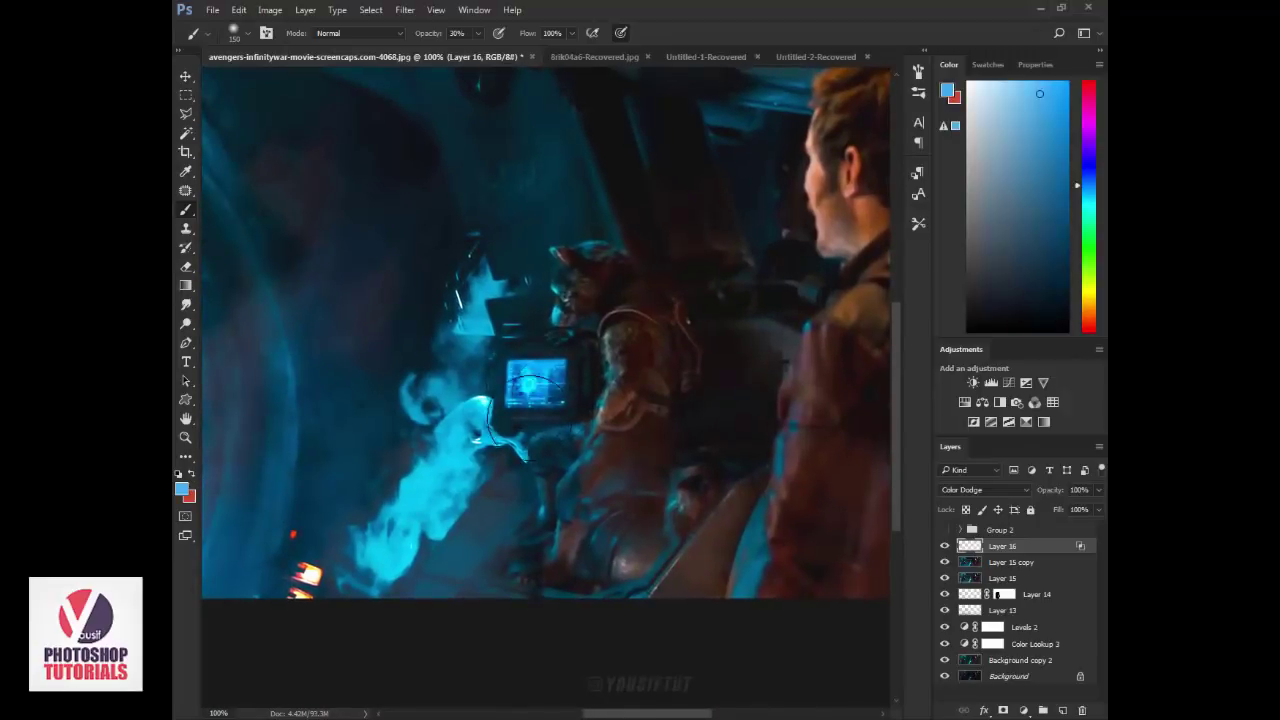
pyautogui.click(533, 385)
pyautogui.moveTo(256, 385); pyautogui.dragTo(726, 460)
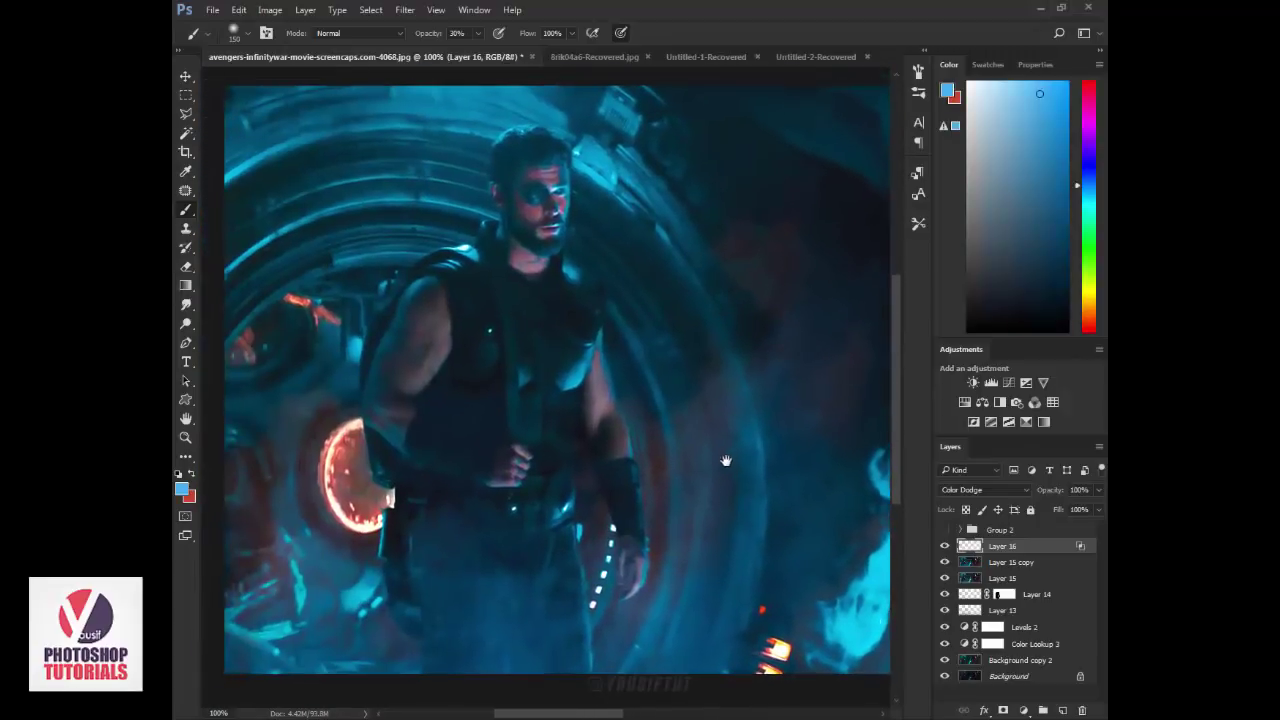
# Add new Layer 17 set to Linear Dodge (Add) blend mode
pyautogui.click(1065, 710)
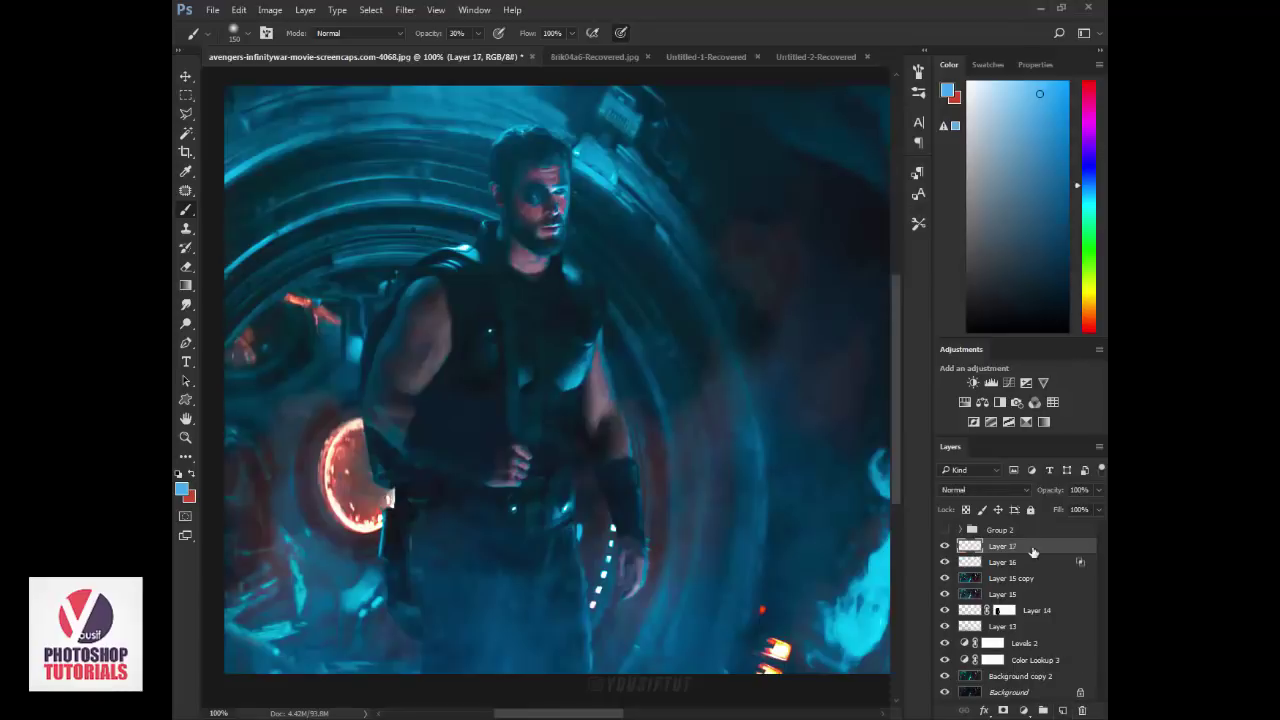
pyautogui.click(983, 490)
pyautogui.click(980, 316)
# Paint red glow around the shield ring, red streak, left wall and lower-right flame
pyautogui.press('x')
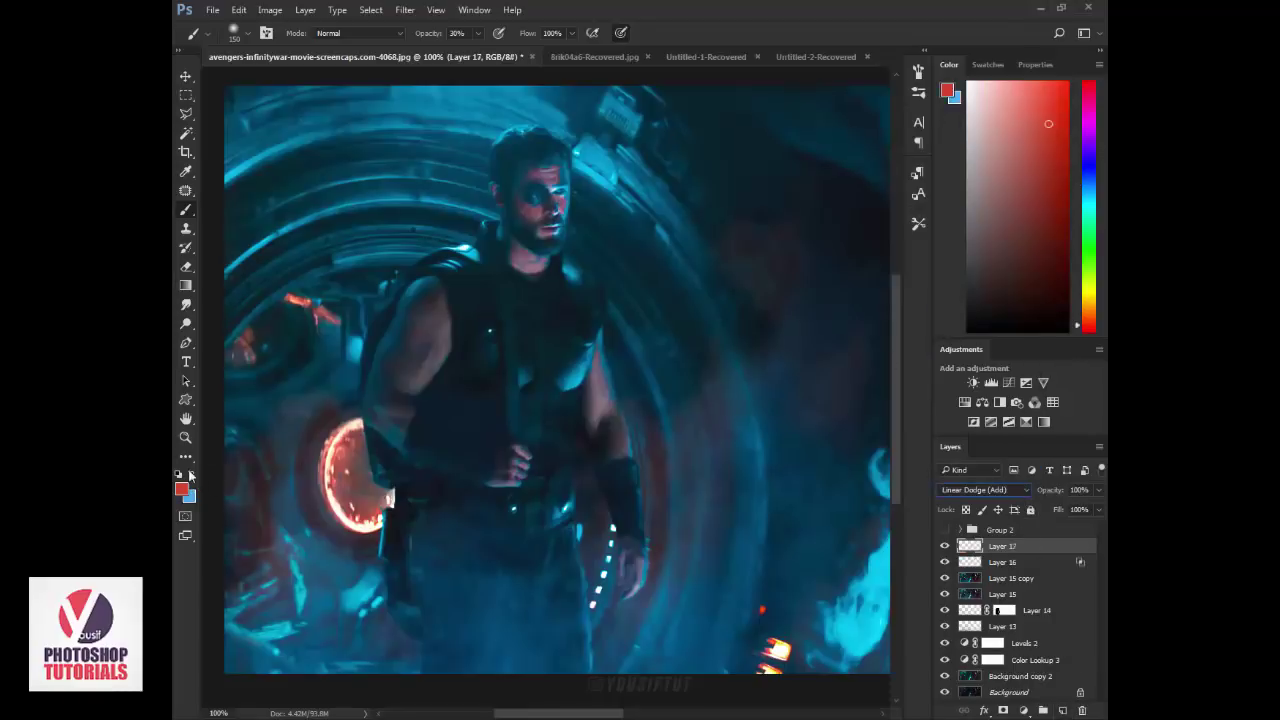
pyautogui.moveTo(366, 443); pyautogui.dragTo(386, 509)
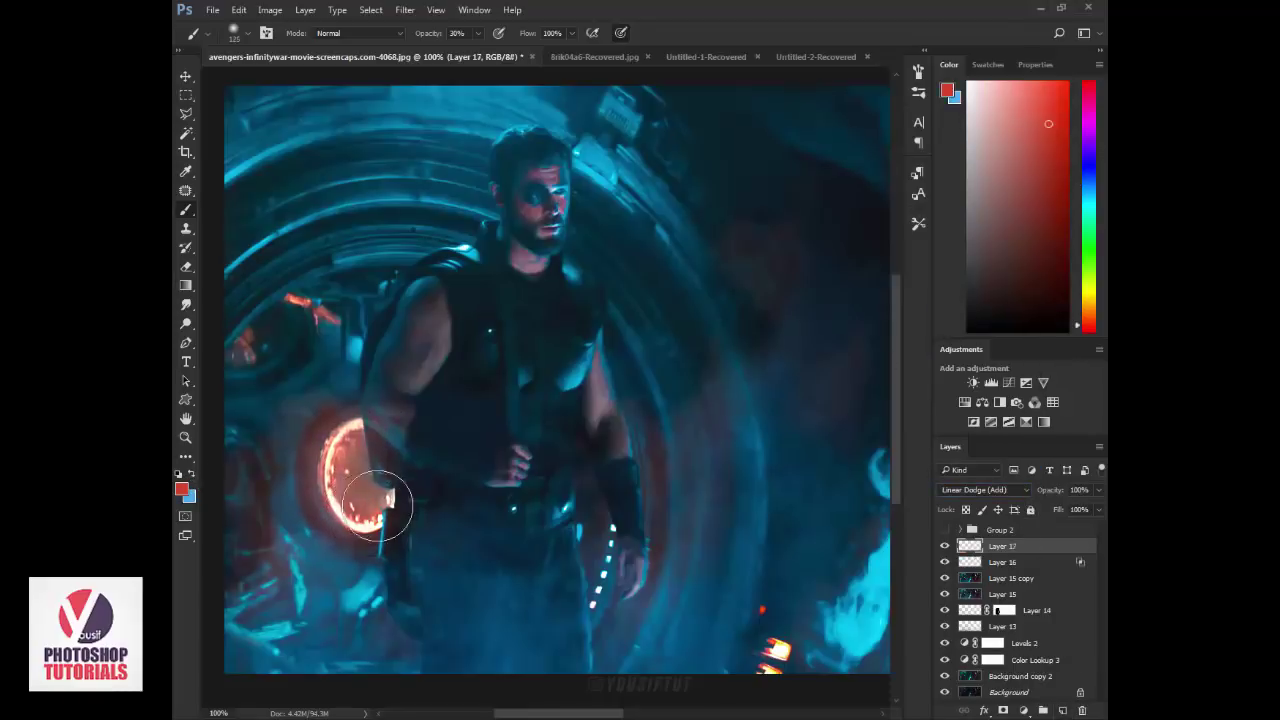
pyautogui.press(']')
pyautogui.press(']')
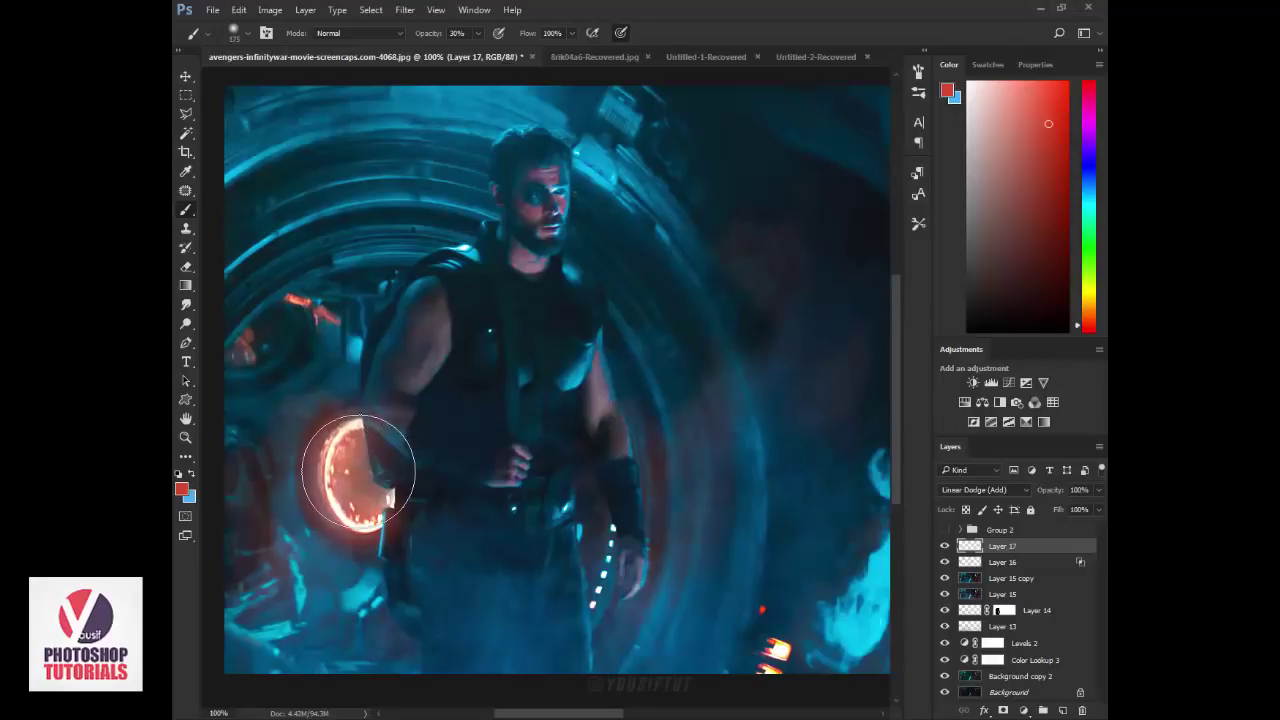
pyautogui.press(']')
pyautogui.press(']')
pyautogui.click(360, 468)
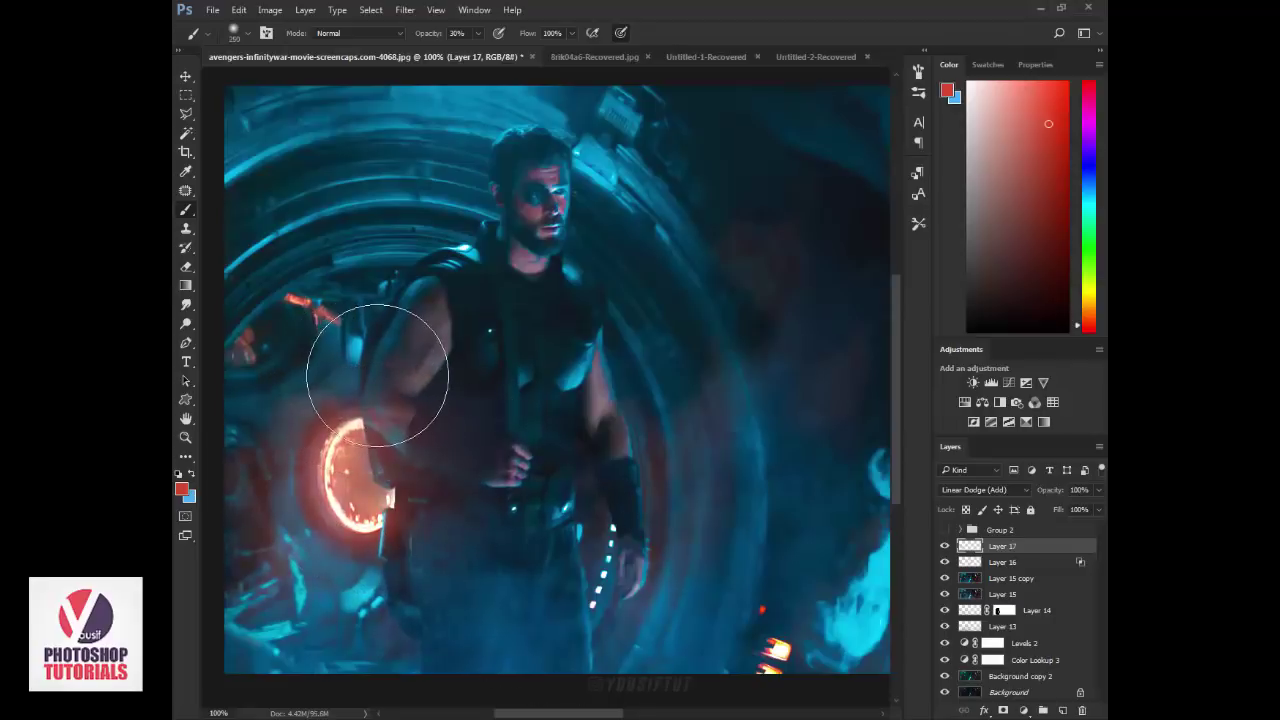
pyautogui.press('[')
pyautogui.press('[')
pyautogui.press('[')
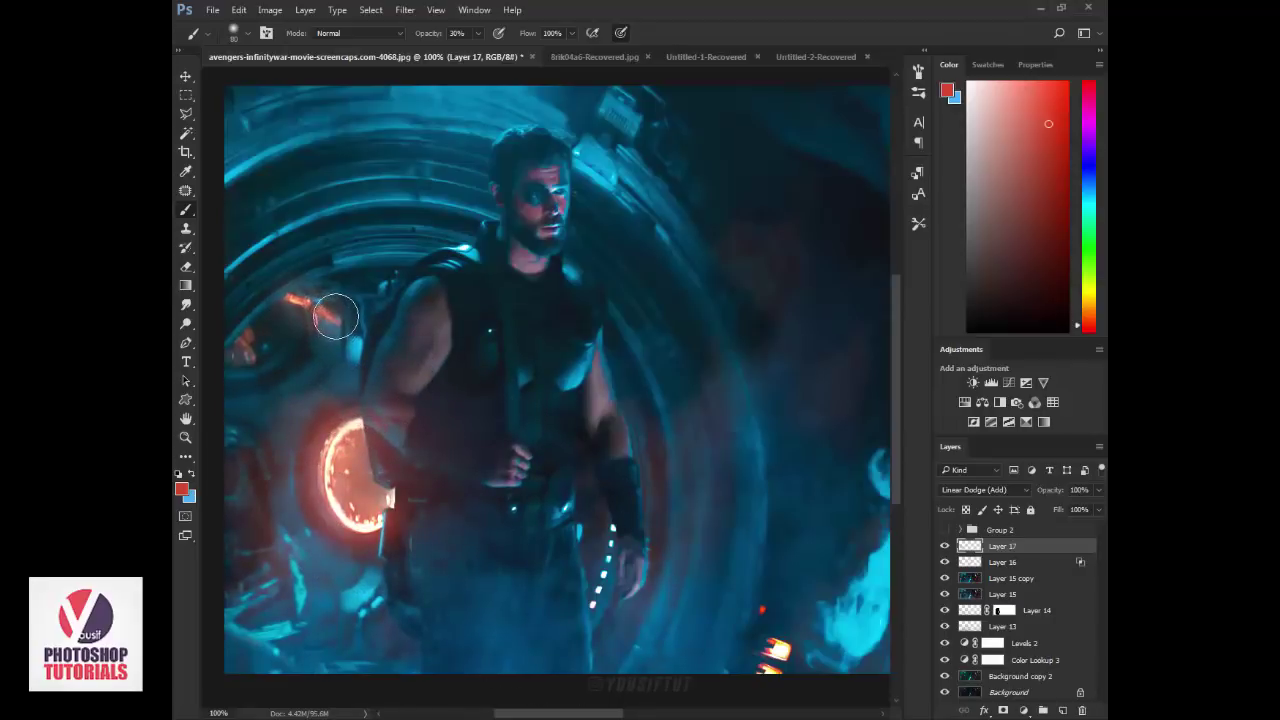
pyautogui.press(']')
pyautogui.press(']')
pyautogui.press(']')
pyautogui.click(311, 299)
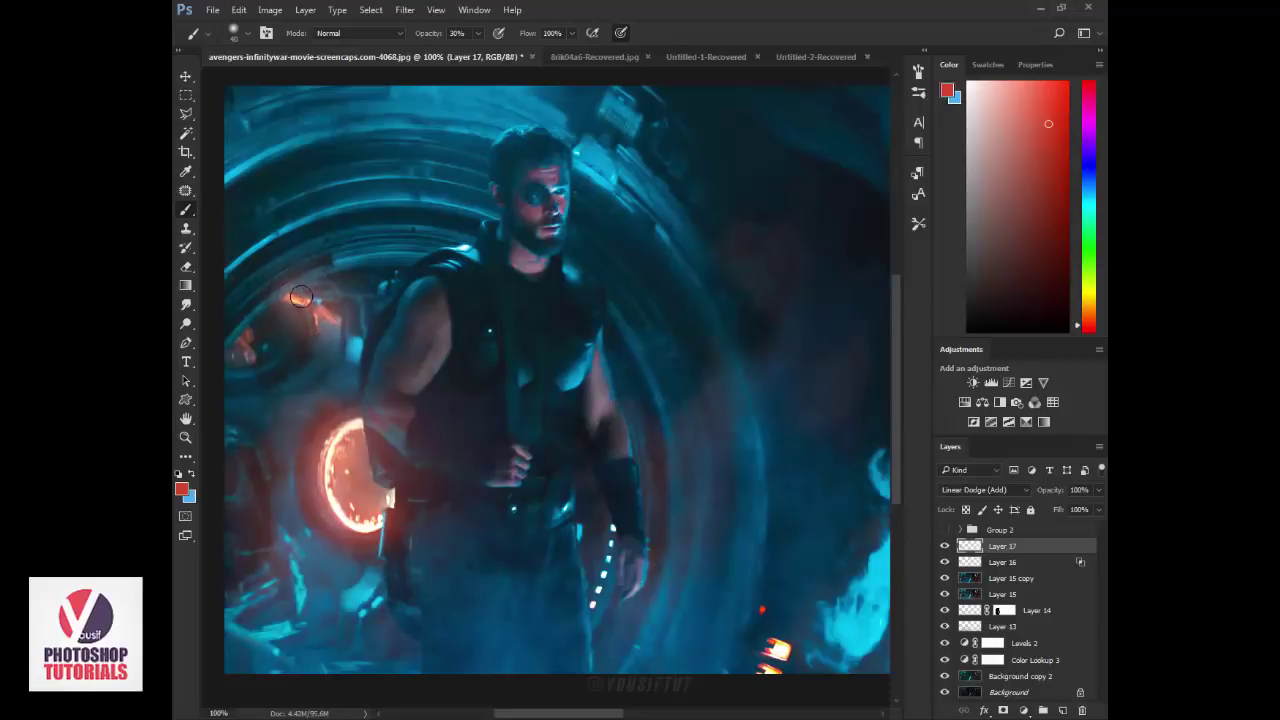
pyautogui.click(245, 343)
pyautogui.press(']')
pyautogui.press(']')
pyautogui.press(']')
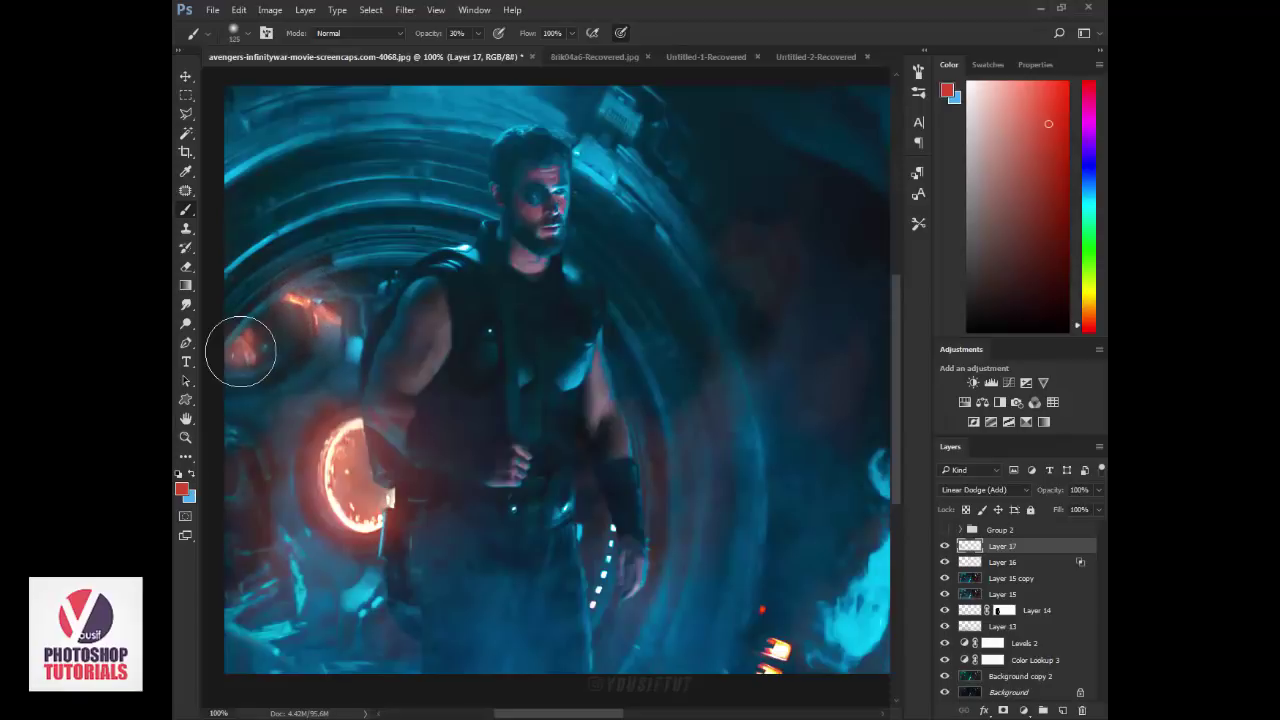
pyautogui.press('[')
pyautogui.press('[')
pyautogui.press('[')
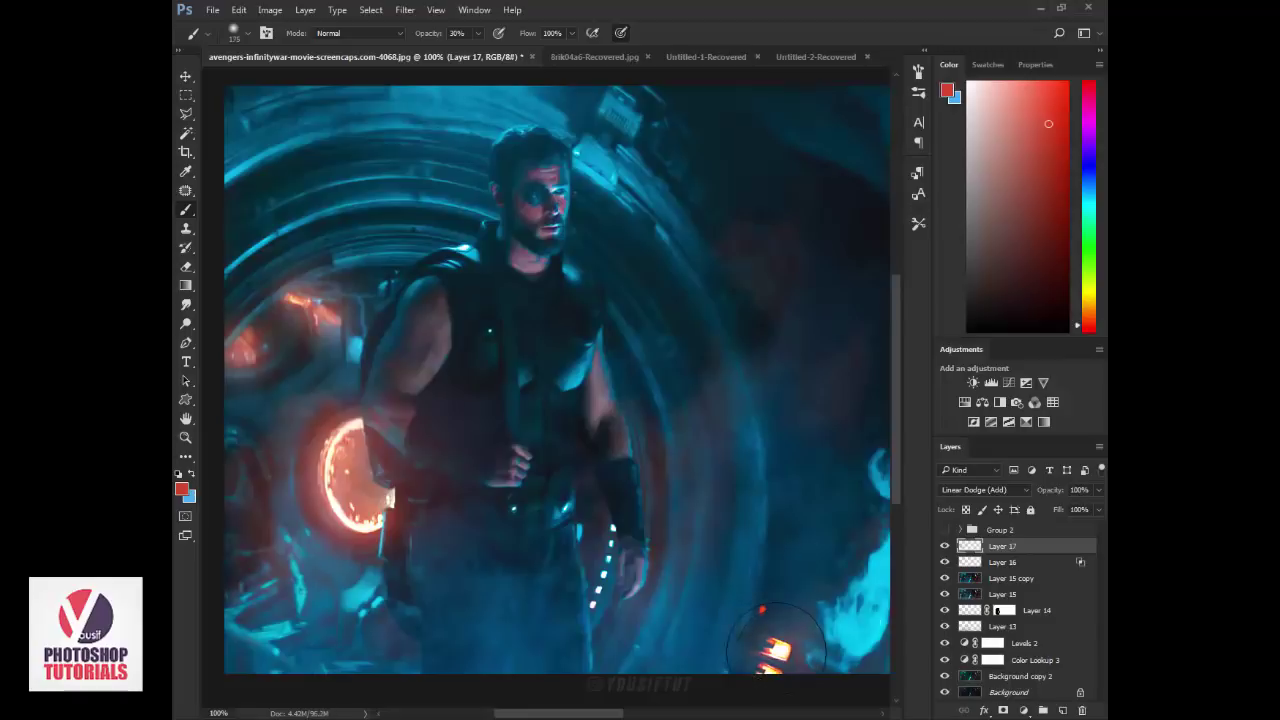
pyautogui.click(773, 648)
pyautogui.moveTo(773, 648); pyautogui.dragTo(317, 494)
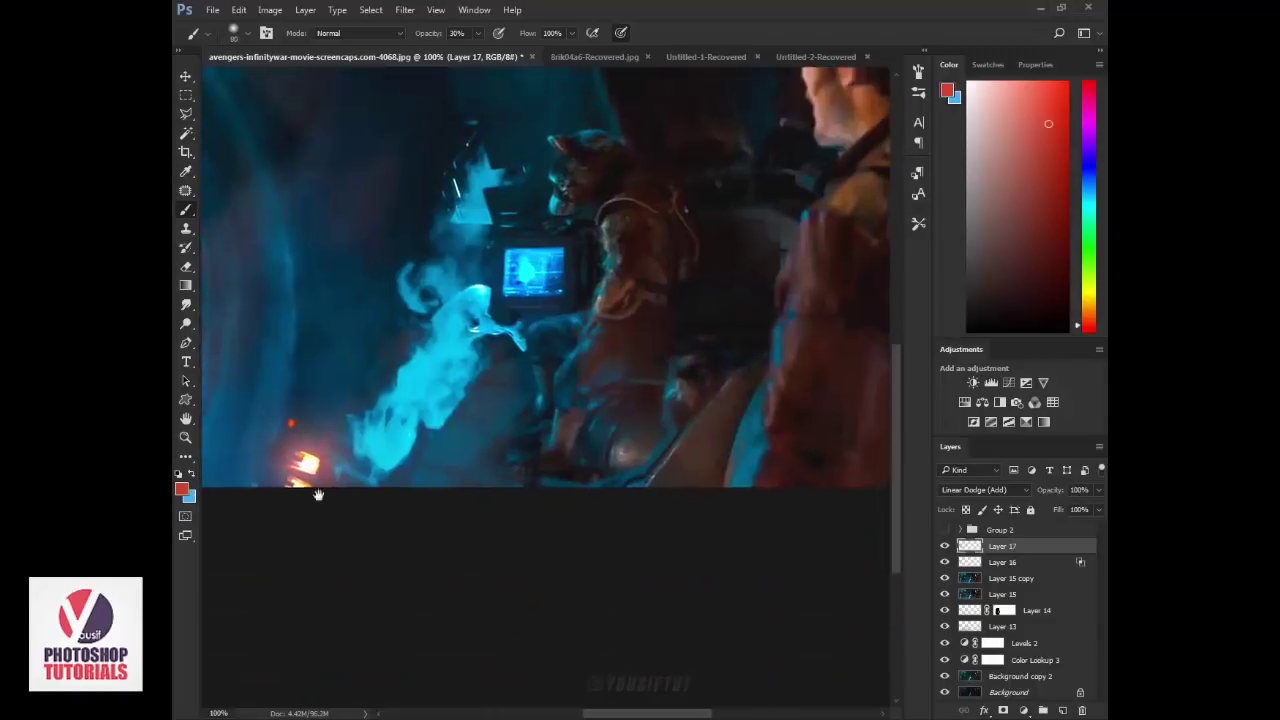
# Swap to blue and add blue glow over the monitor and smoke
pyautogui.scroll(2, 594, 449)
pyautogui.press('x')
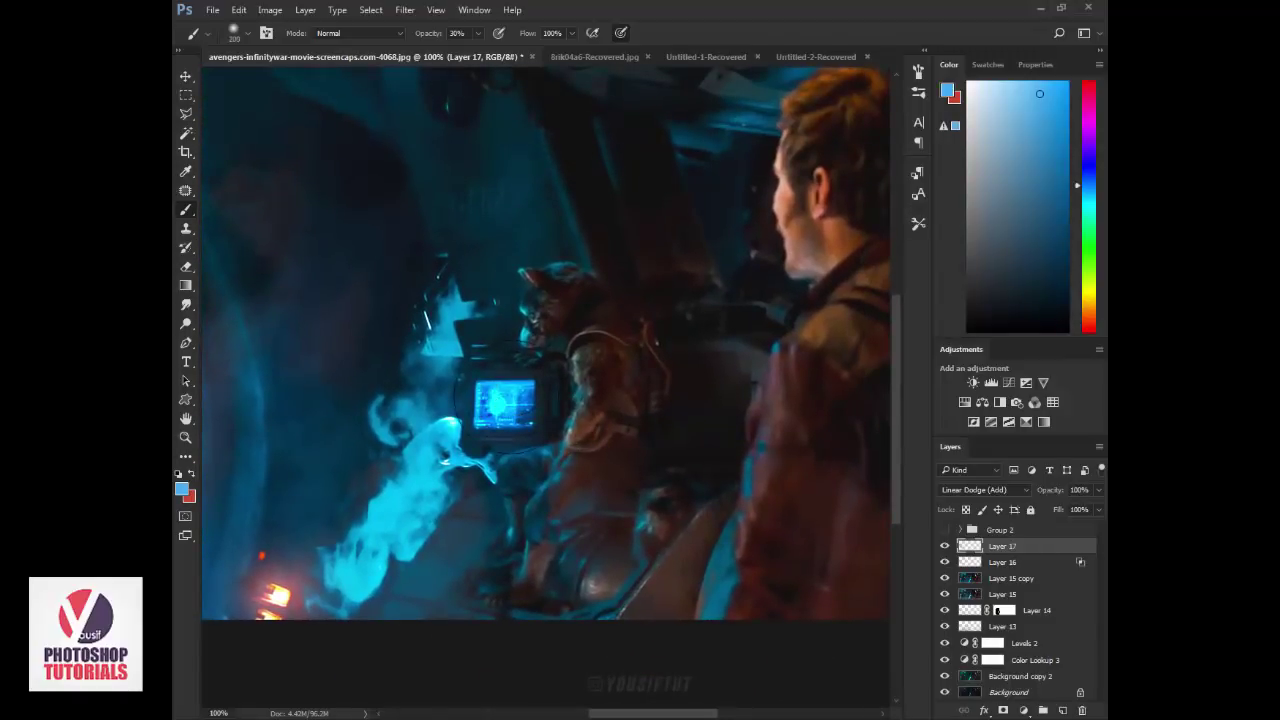
pyautogui.click(517, 404)
pyautogui.press(']')
pyautogui.press(']')
pyautogui.press(']')
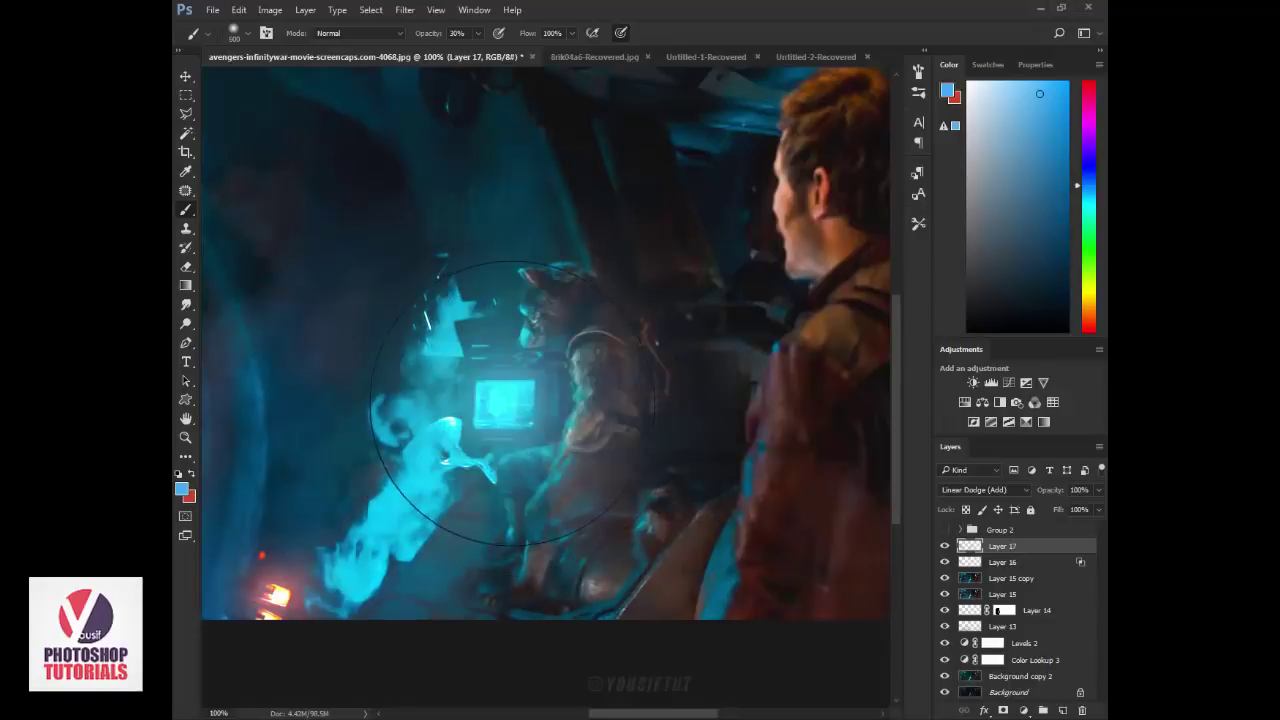
pyautogui.press('[')
pyautogui.press('[')
pyautogui.press('[')
pyautogui.moveTo(645, 440); pyautogui.dragTo(340, 512)
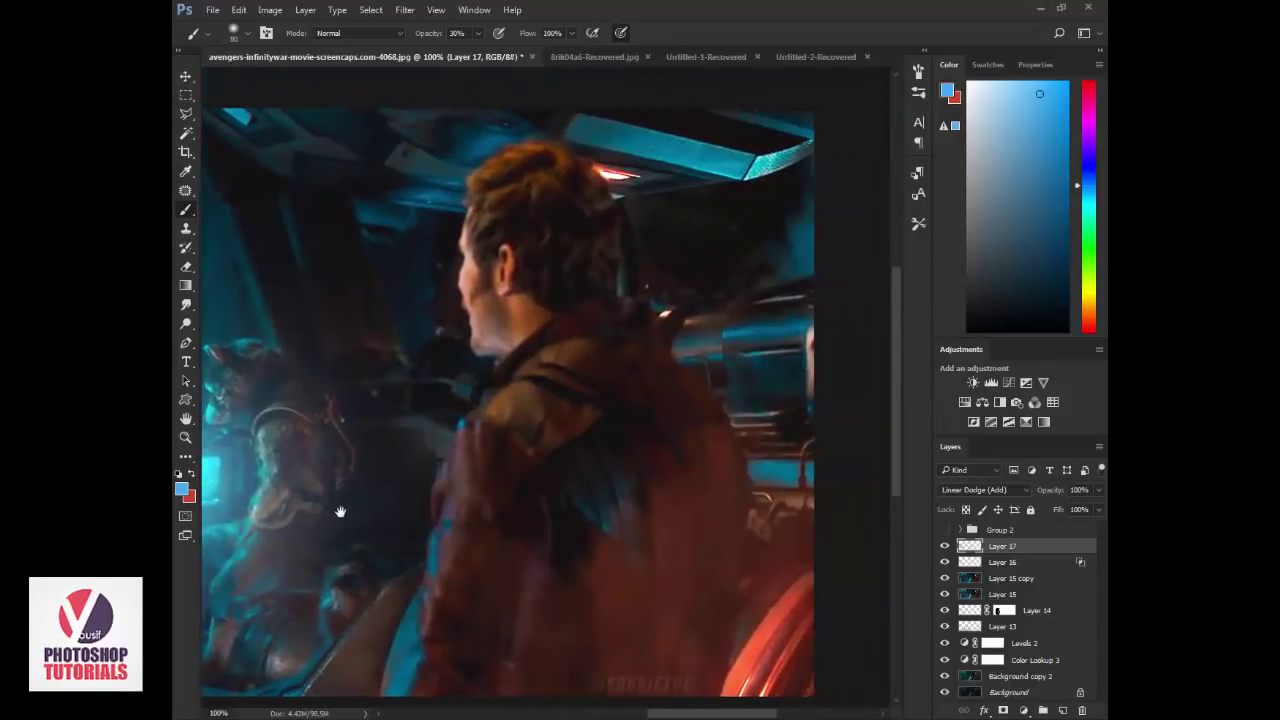
# Swap back to red and add soft glow around the ceiling lamp and left ring
pyautogui.press('x')
pyautogui.click(630, 190)
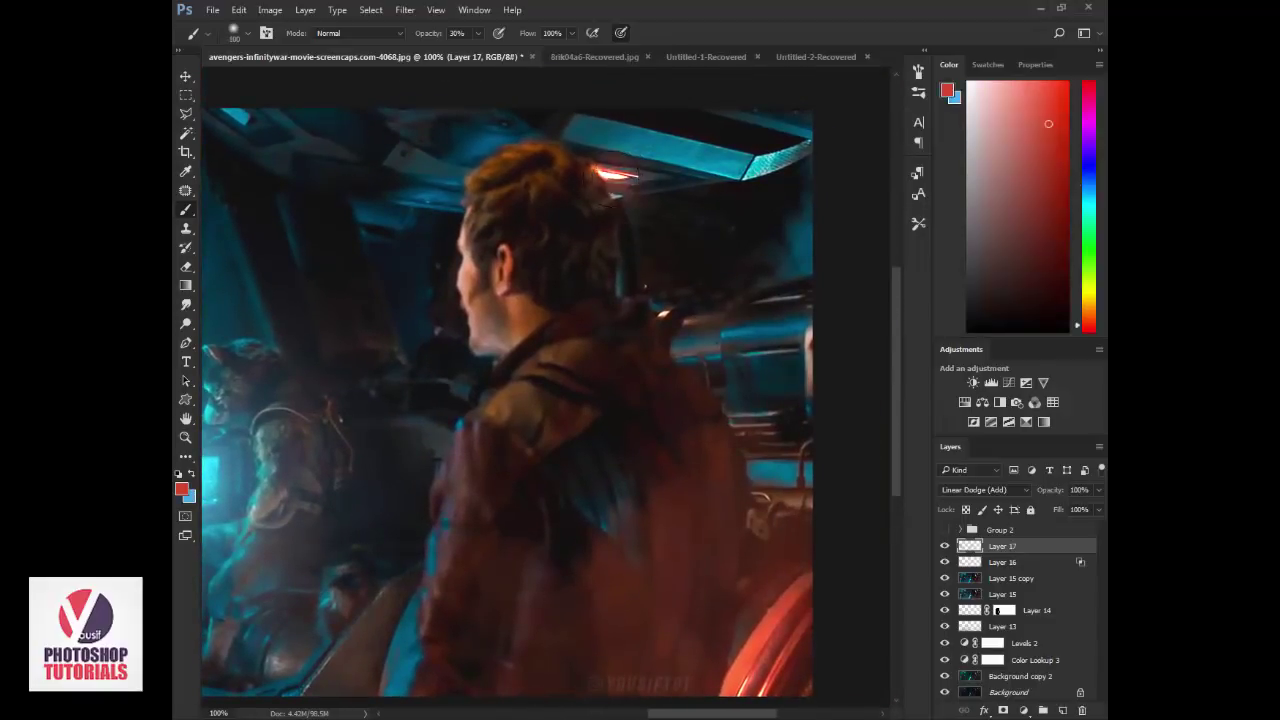
pyautogui.press(']')
pyautogui.press(']')
pyautogui.press(']')
pyautogui.press('[')
pyautogui.press('[')
pyautogui.press('[')
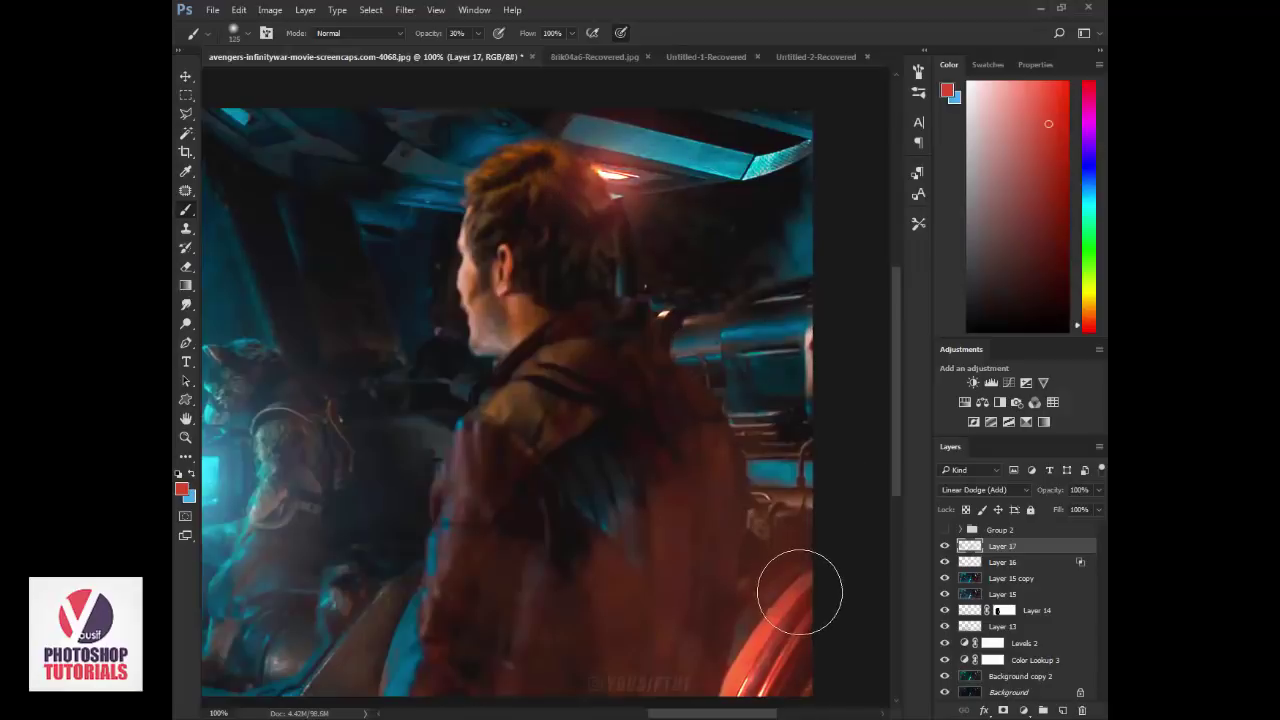
pyautogui.hotkey('ctrl', '0')
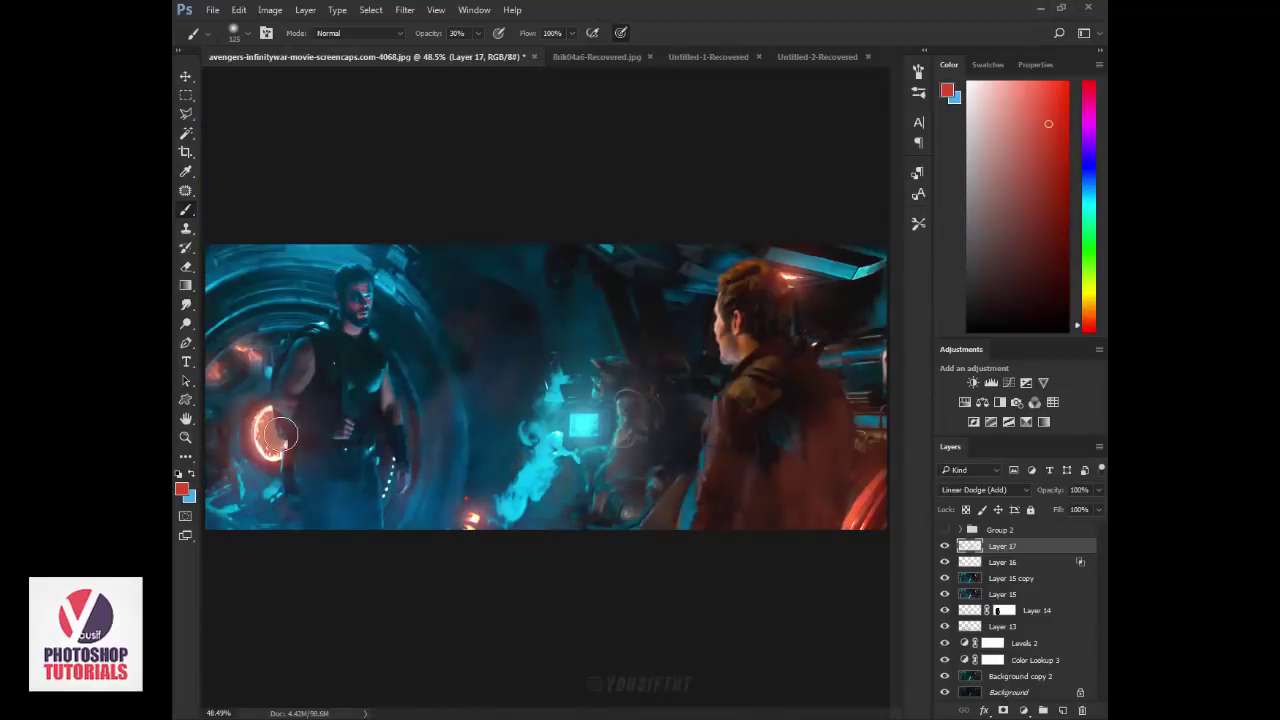
pyautogui.press(']')
pyautogui.press(']')
pyautogui.press(']')
pyautogui.click(266, 429)
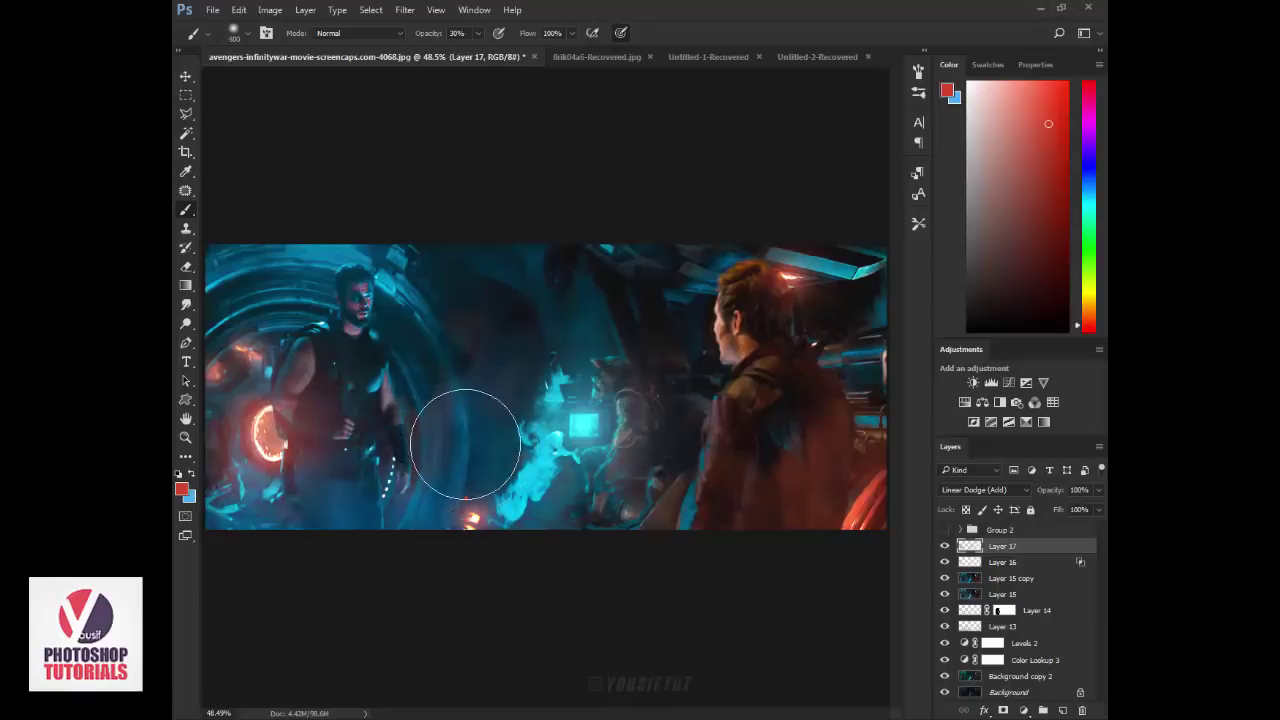
pyautogui.press('[')
pyautogui.press('[')
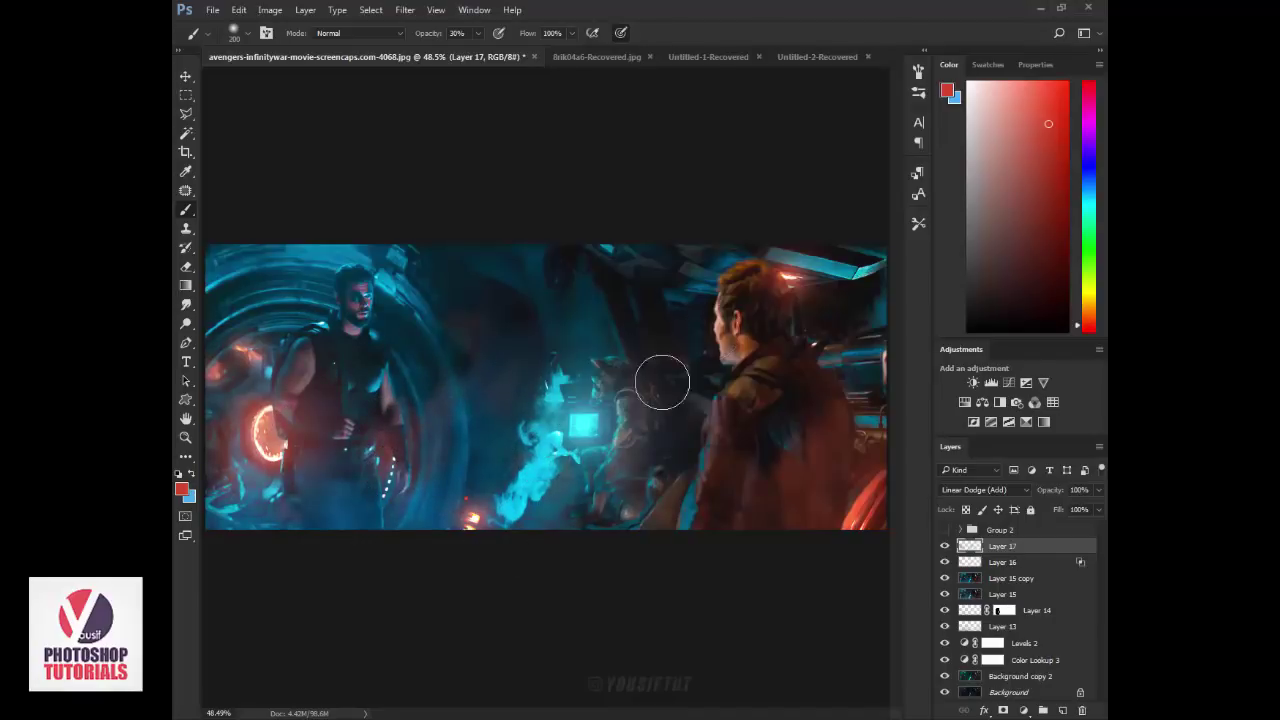
# Add a white (ffffff) Color Fill layer on top at 20% opacity
pyautogui.press('x')
pyautogui.hotkey('ctrl', 'shift', 'alt', 'n')
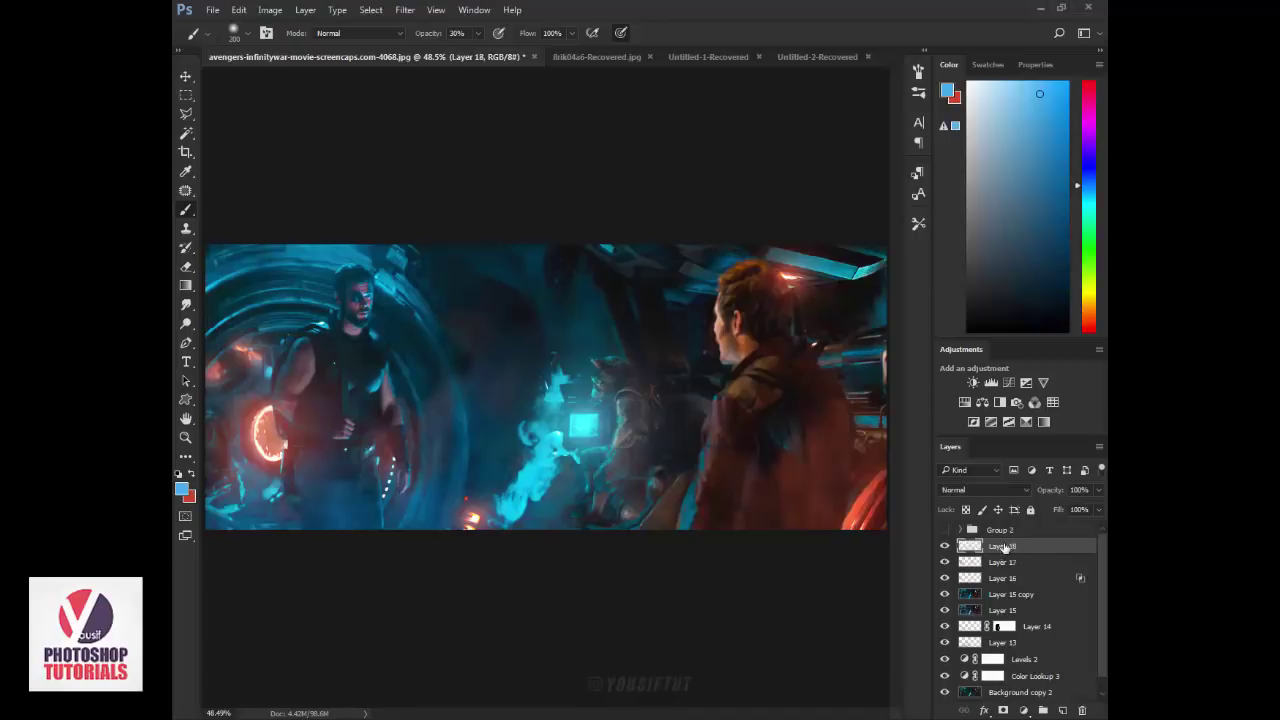
pyautogui.click(1026, 711)
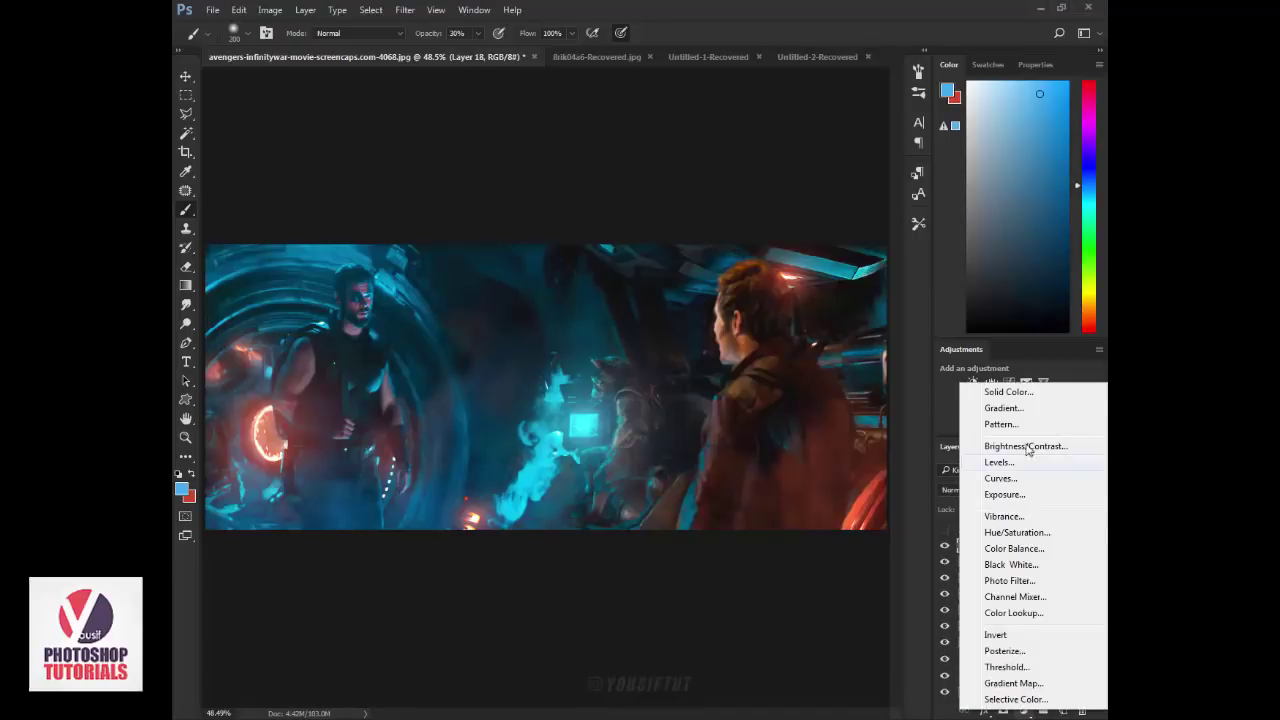
pyautogui.click(1008, 392)
pyautogui.doubleClick(712, 328)
pyautogui.write('ffffff')
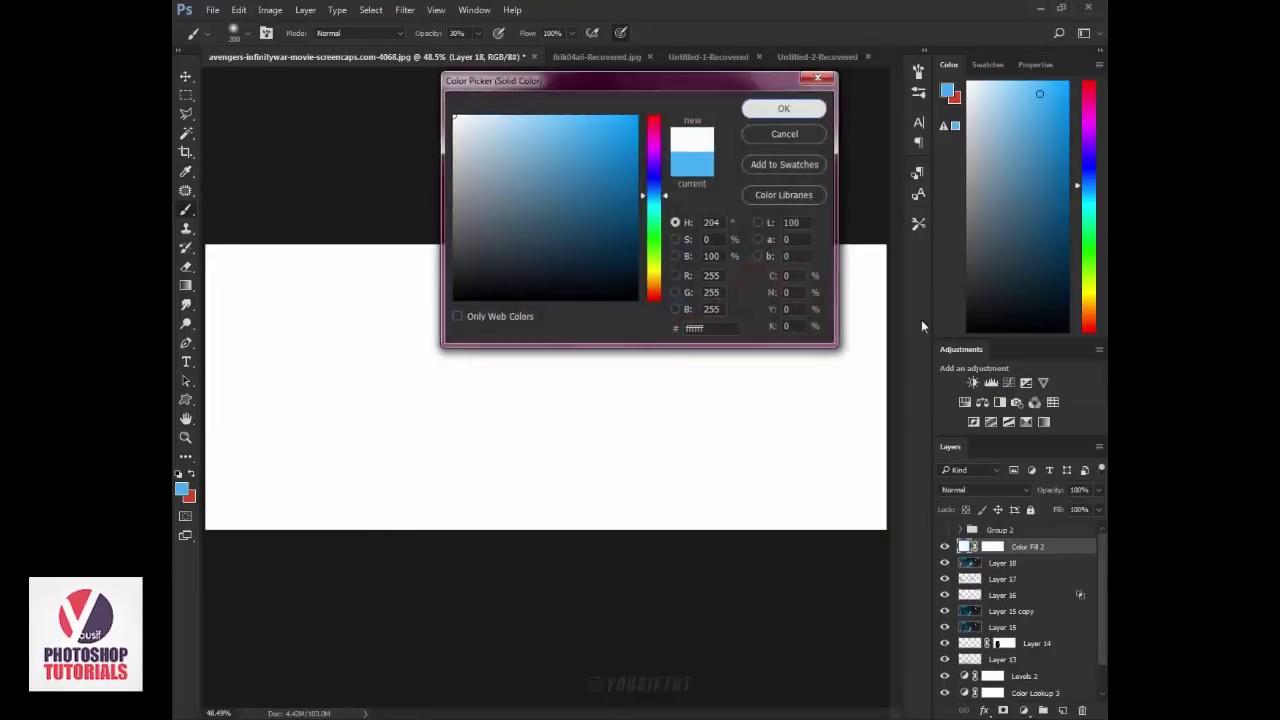
pyautogui.press('Return')
pyautogui.click(1080, 490)
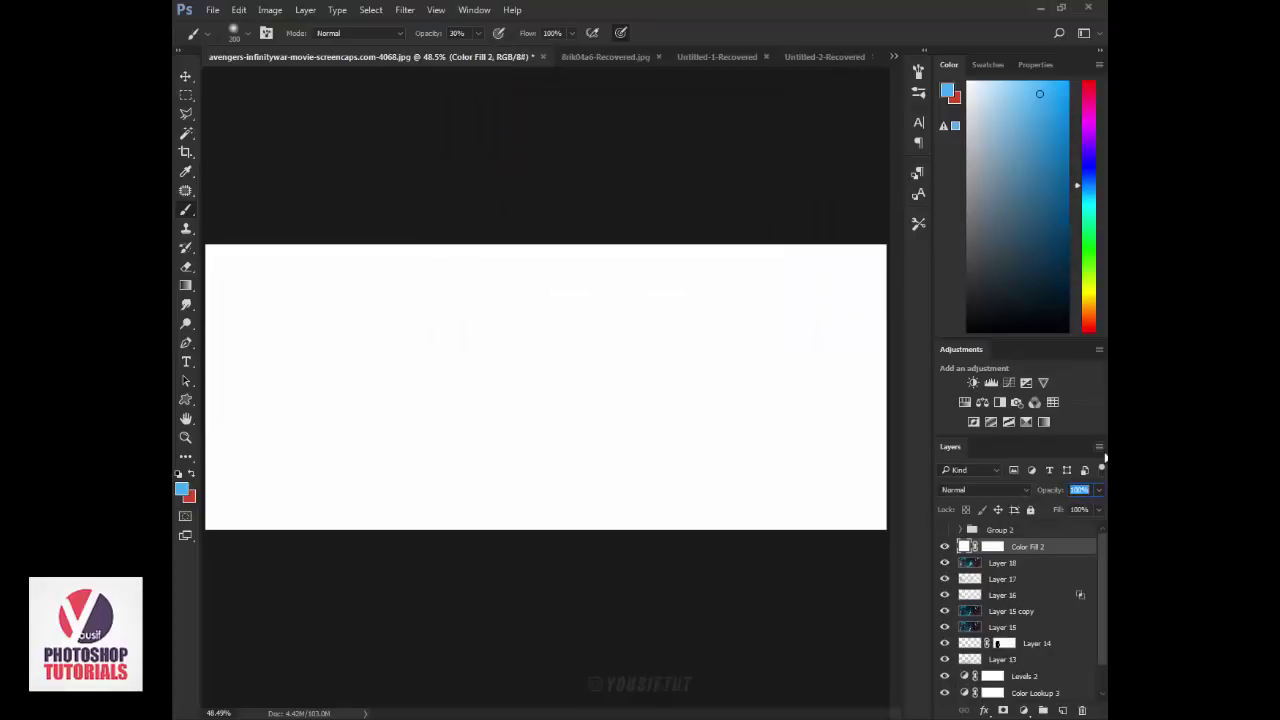
pyautogui.write('20')
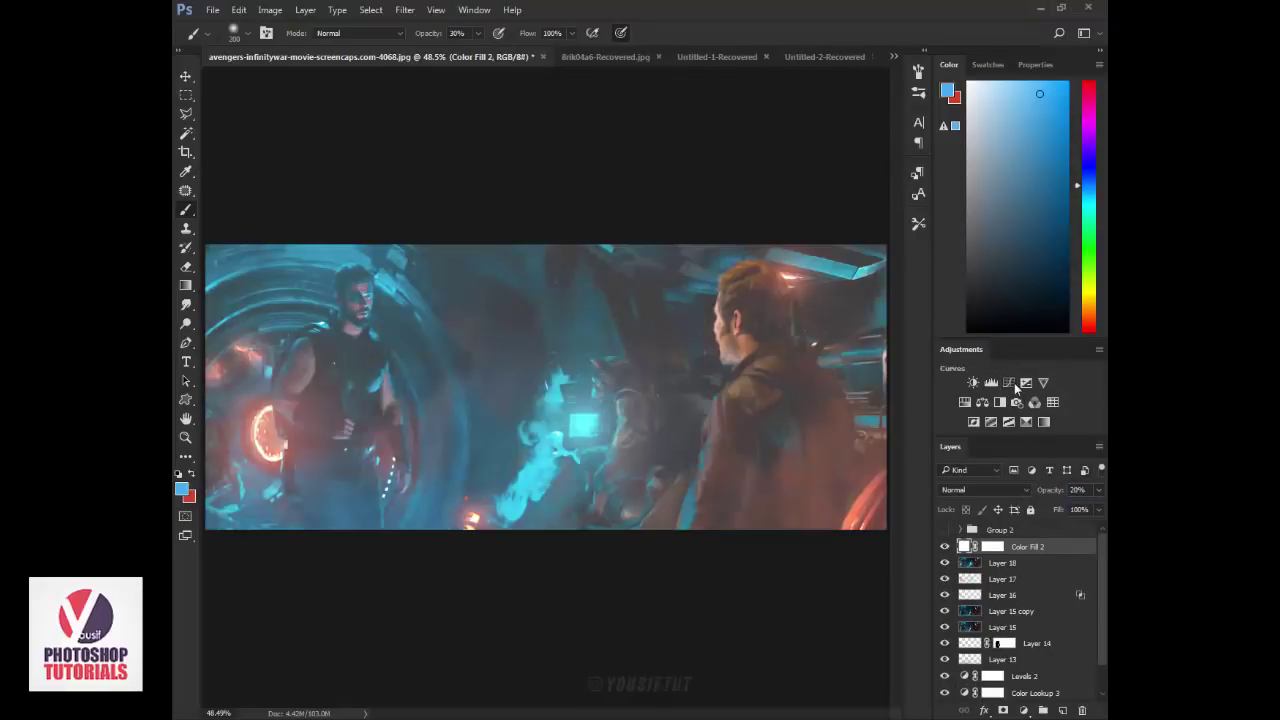
# Add a darkening Curves S-curve, group it with Color Fill 2, and add a new layer
pyautogui.click(1012, 385)
pyautogui.moveTo(1027, 203); pyautogui.dragTo(1043, 213)
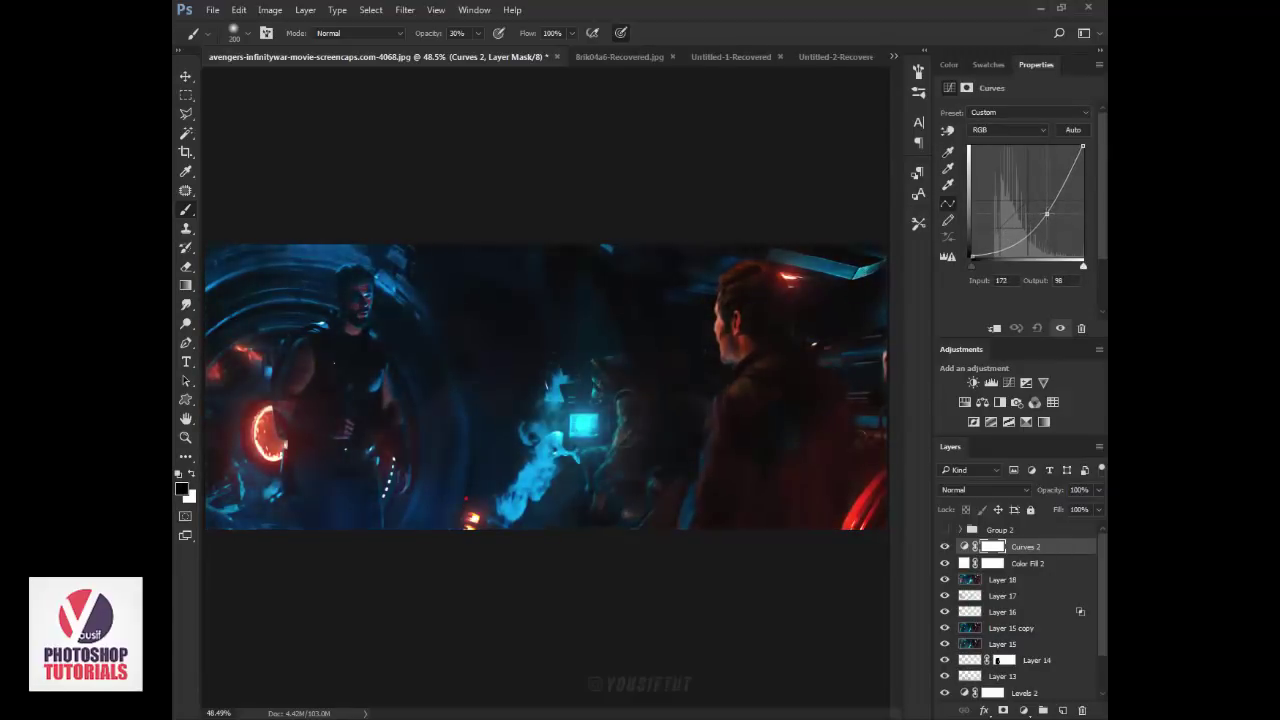
pyautogui.keyDown('shift'); pyautogui.click(1046, 563); pyautogui.keyUp('shift')
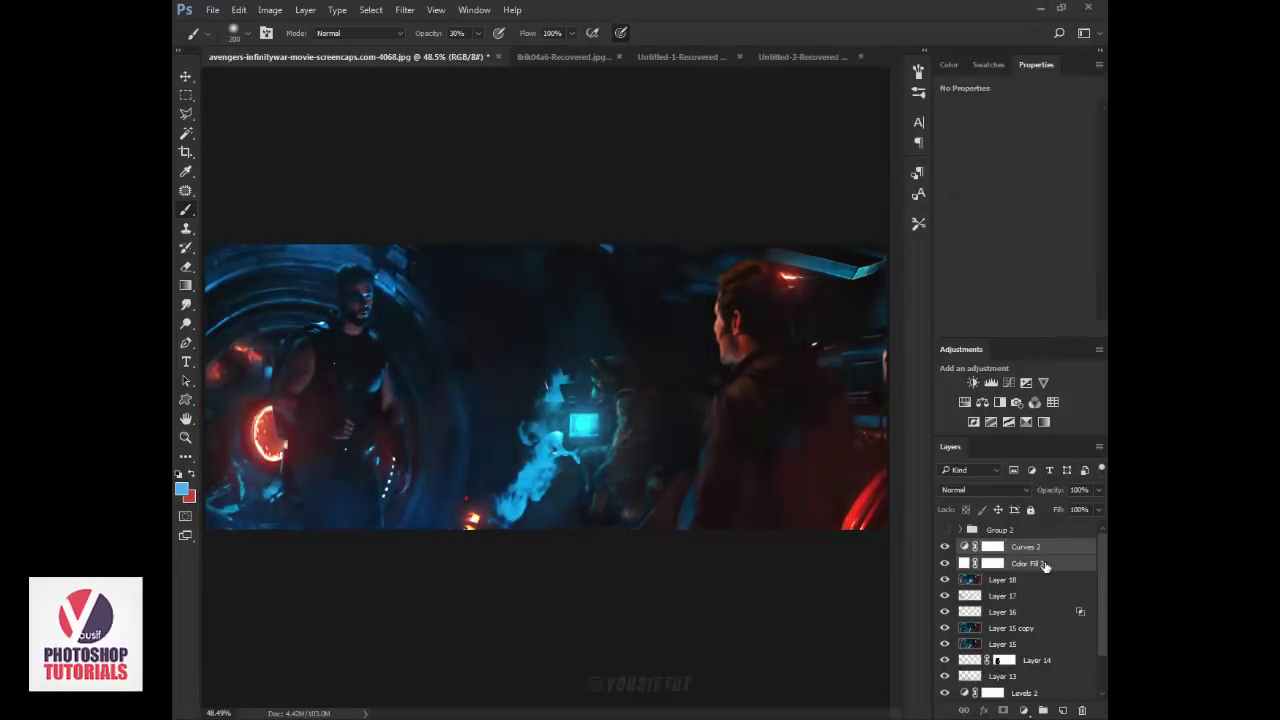
pyautogui.hotkey('ctrl', 'g')
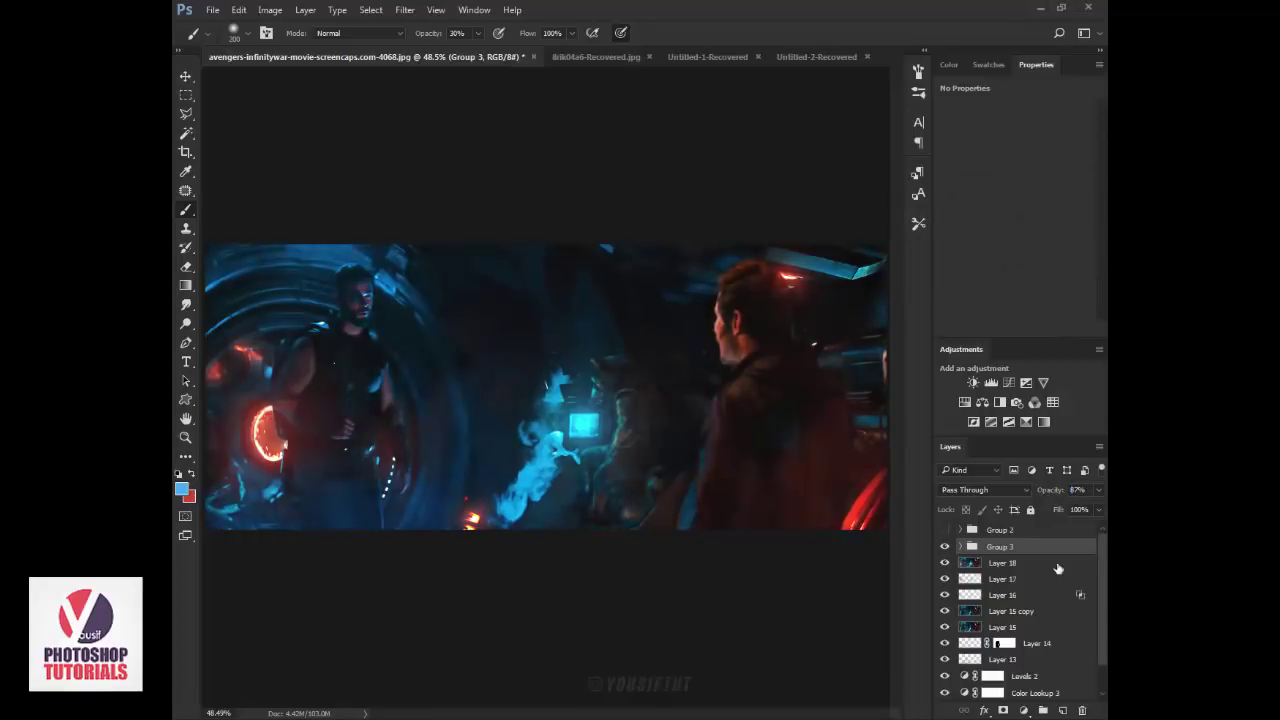
pyautogui.click(1062, 710)
pyautogui.click(985, 490)
# Set Layer 19 to Linear Dodge (Add) and paint cyan glow around the central smoke
pyautogui.click(980, 352)
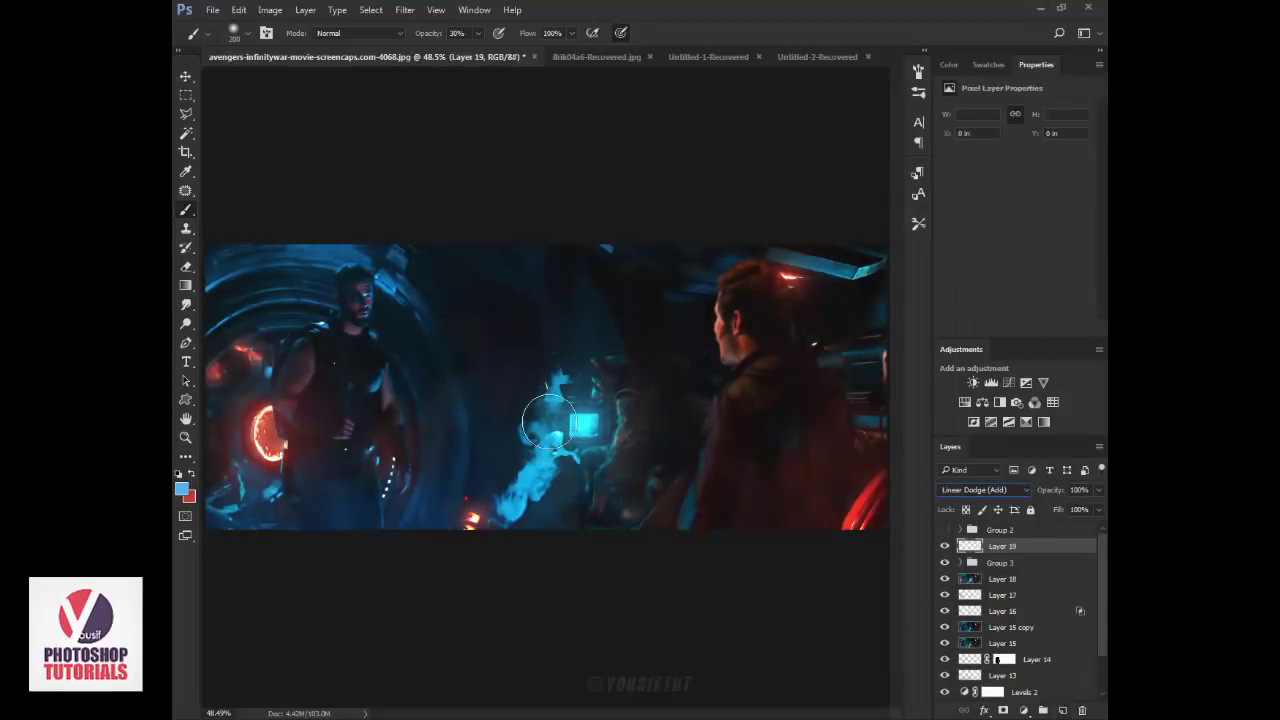
pyautogui.click(583, 426)
pyautogui.press(']')
pyautogui.moveTo(566, 434); pyautogui.dragTo(680, 529)
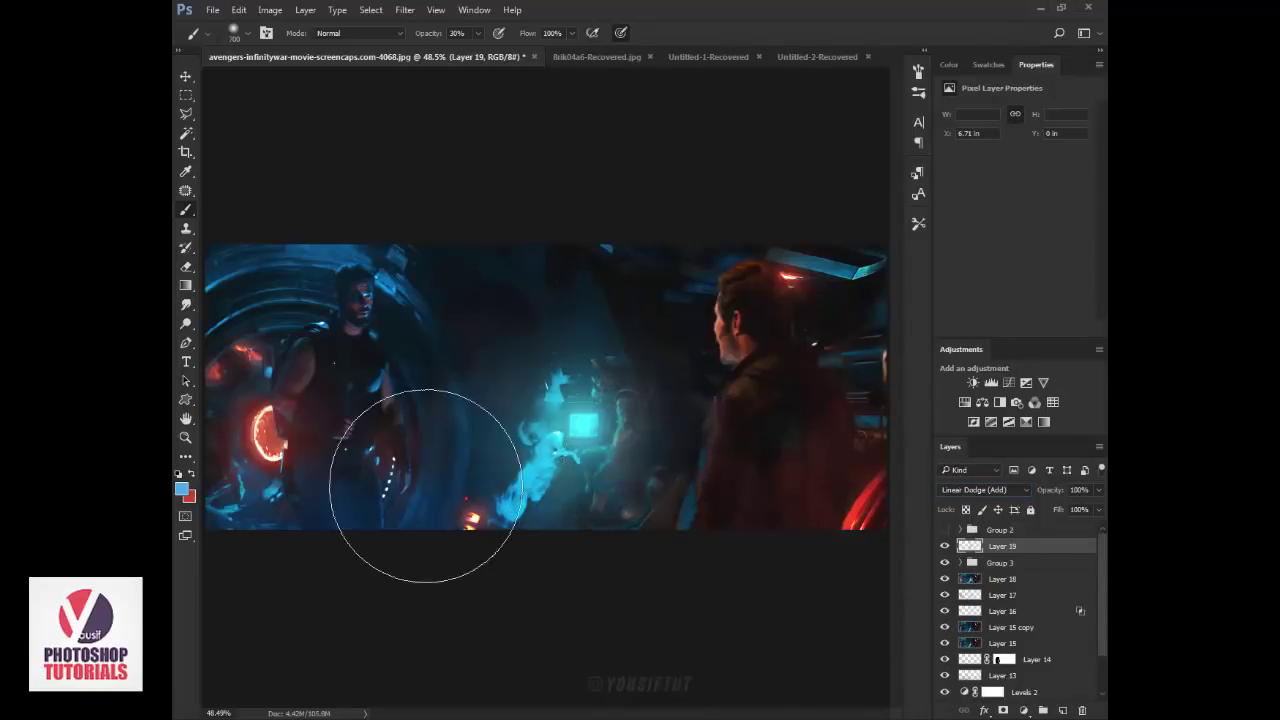
# Paint red glow on the round light at left and the top-right light, undoing the last stroke
pyautogui.press('x')
pyautogui.press('[')
pyautogui.press('[')
pyautogui.press('[')
pyautogui.click(273, 435)
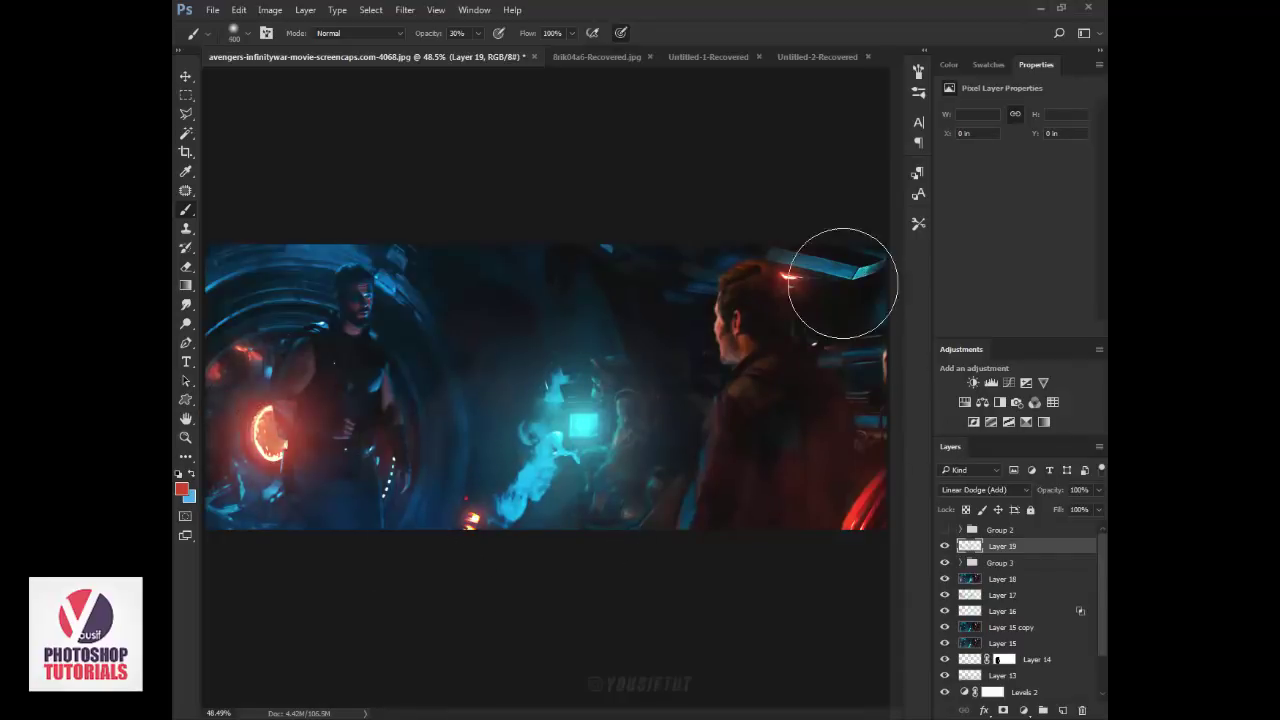
pyautogui.click(795, 284)
pyautogui.click(835, 285)
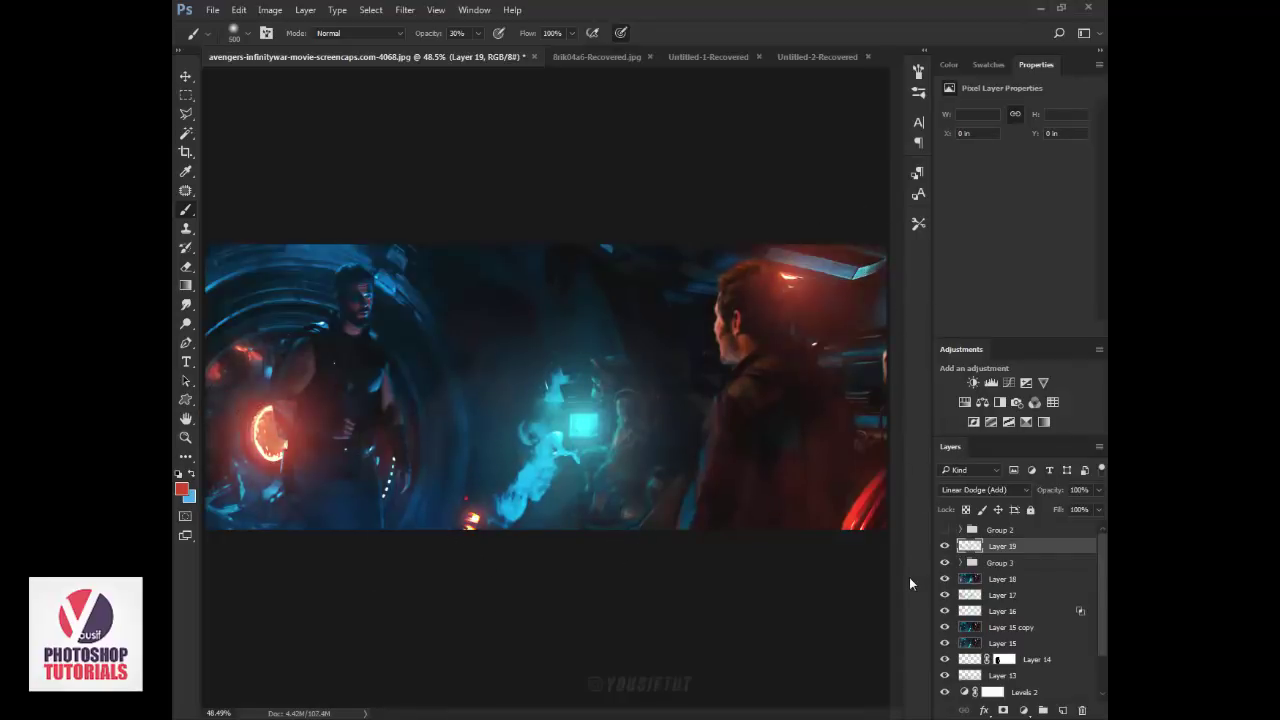
pyautogui.hotkey('ctrl', 'z')
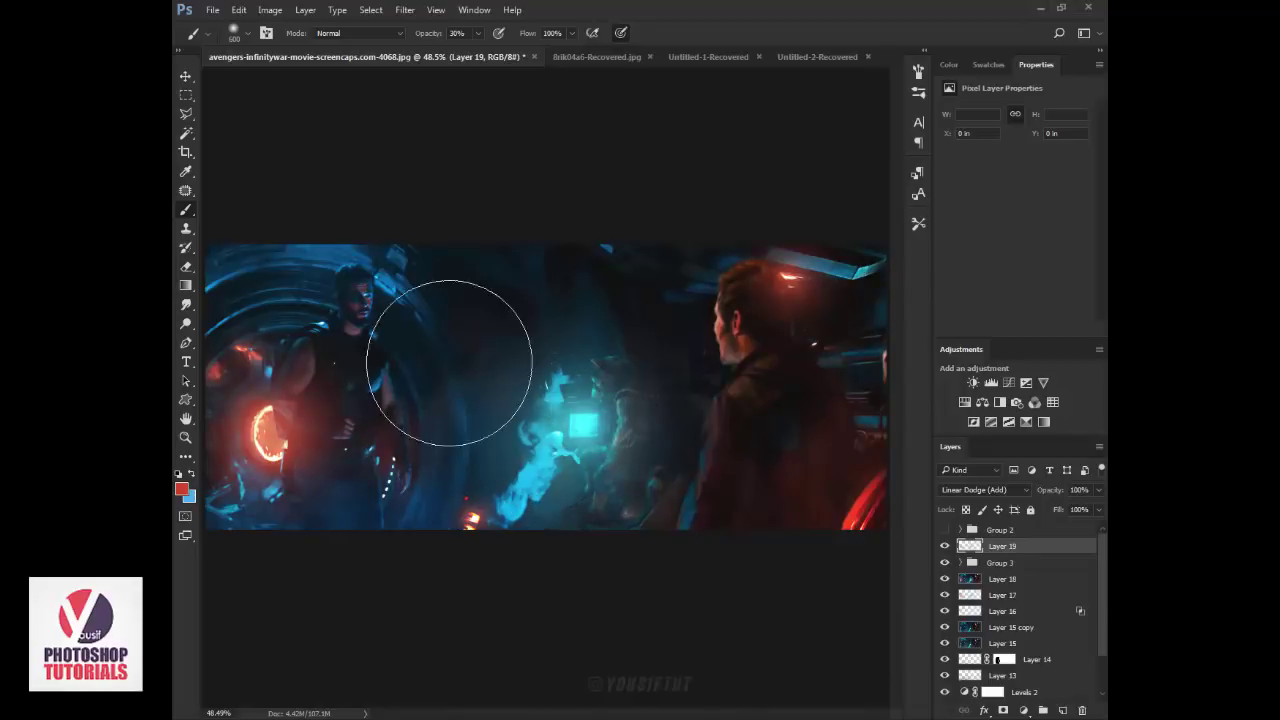
# Try cyan glow dabs on the glowing cube, undoing the strays, and leave blue as painting colour
pyautogui.click(571, 419)
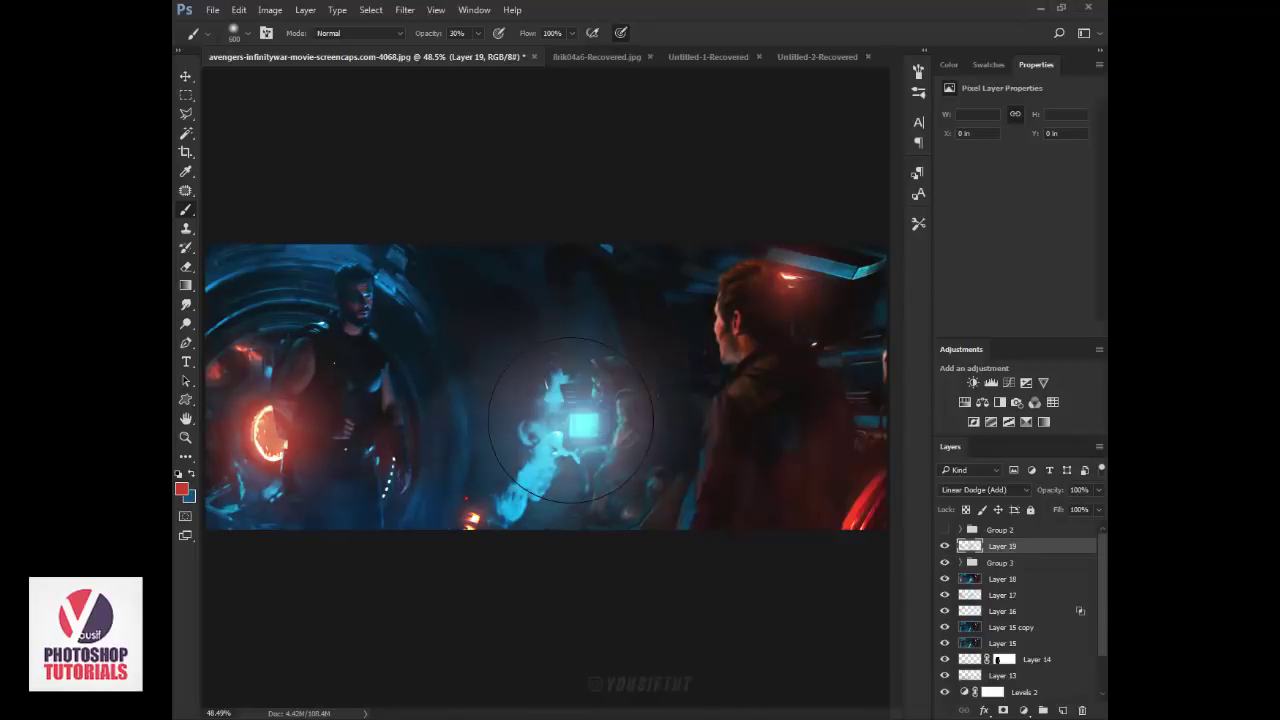
pyautogui.hotkey('ctrl', 'z')
pyautogui.press('x')
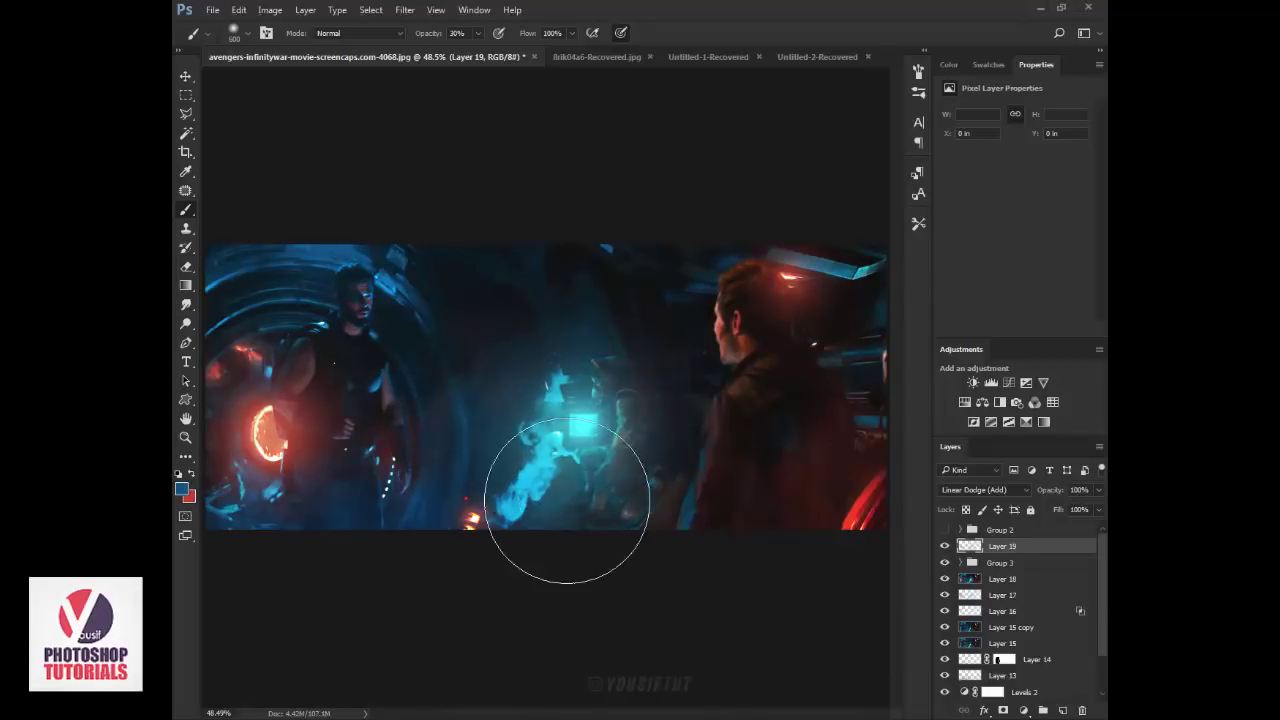
pyautogui.click(583, 425)
pyautogui.hotkey('ctrl', 'z')
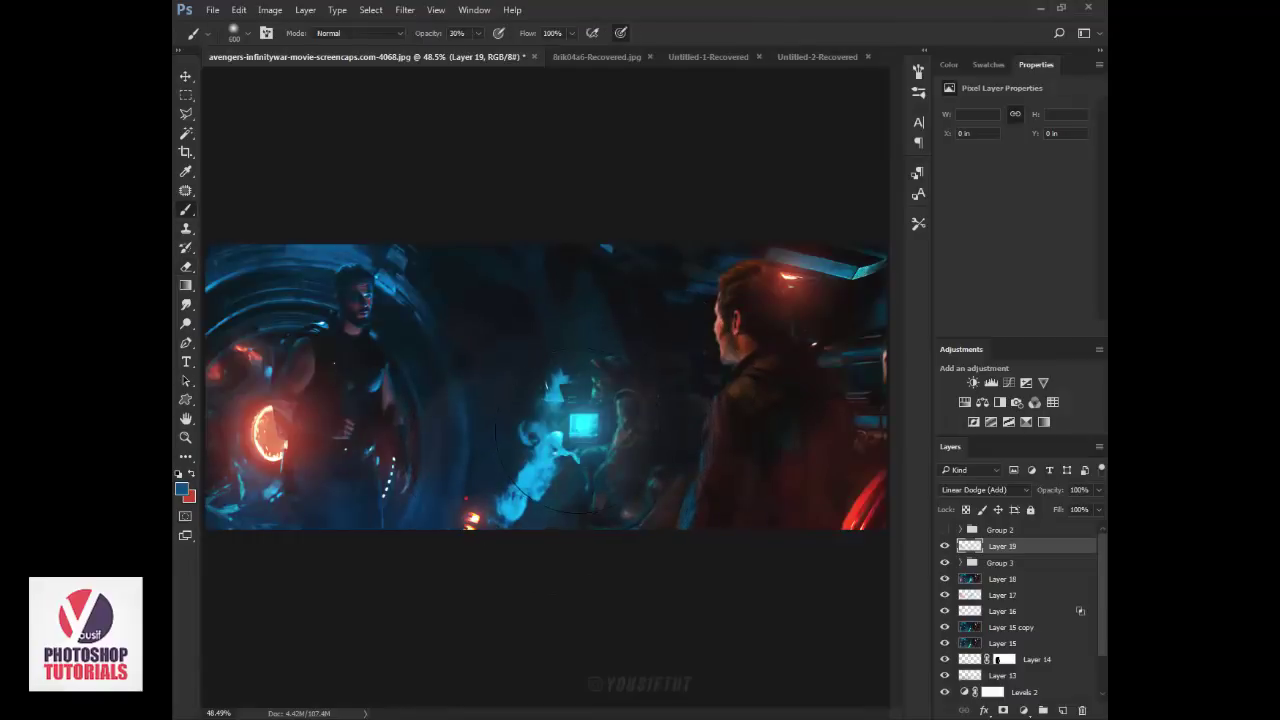
pyautogui.click(583, 422)
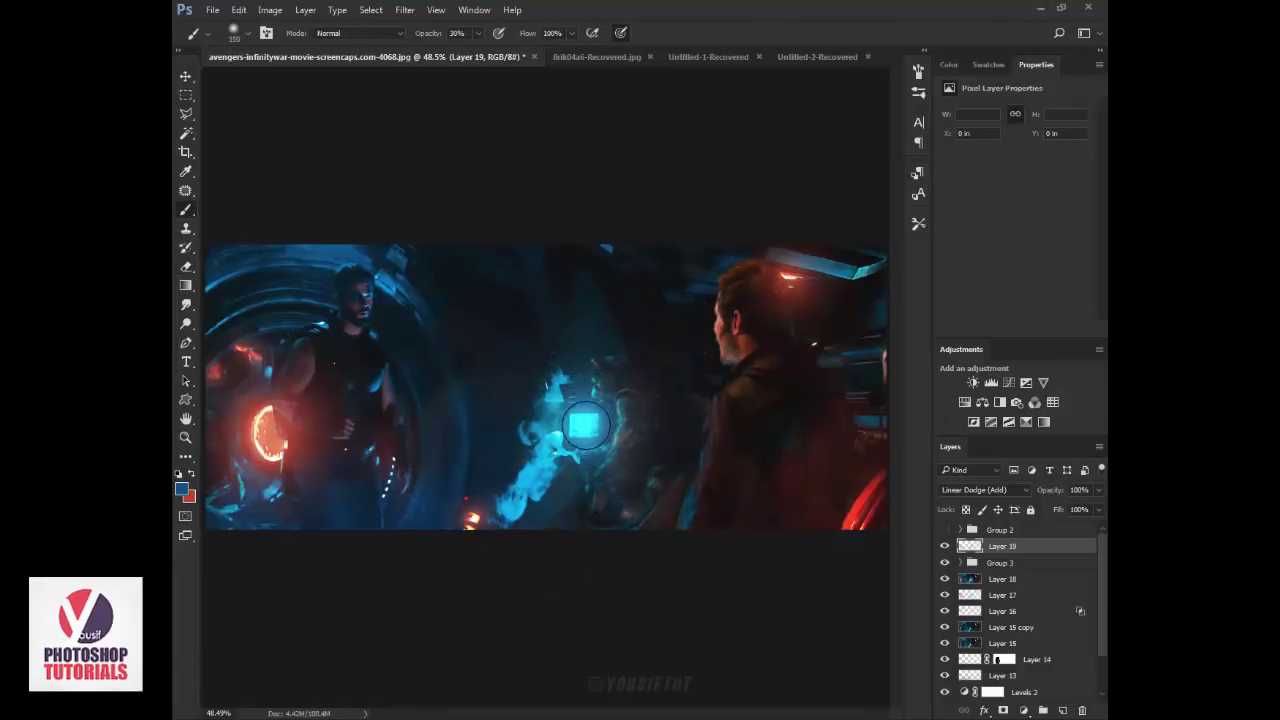
pyautogui.press('[')
pyautogui.press('[')
pyautogui.press('[')
pyautogui.click(583, 425)
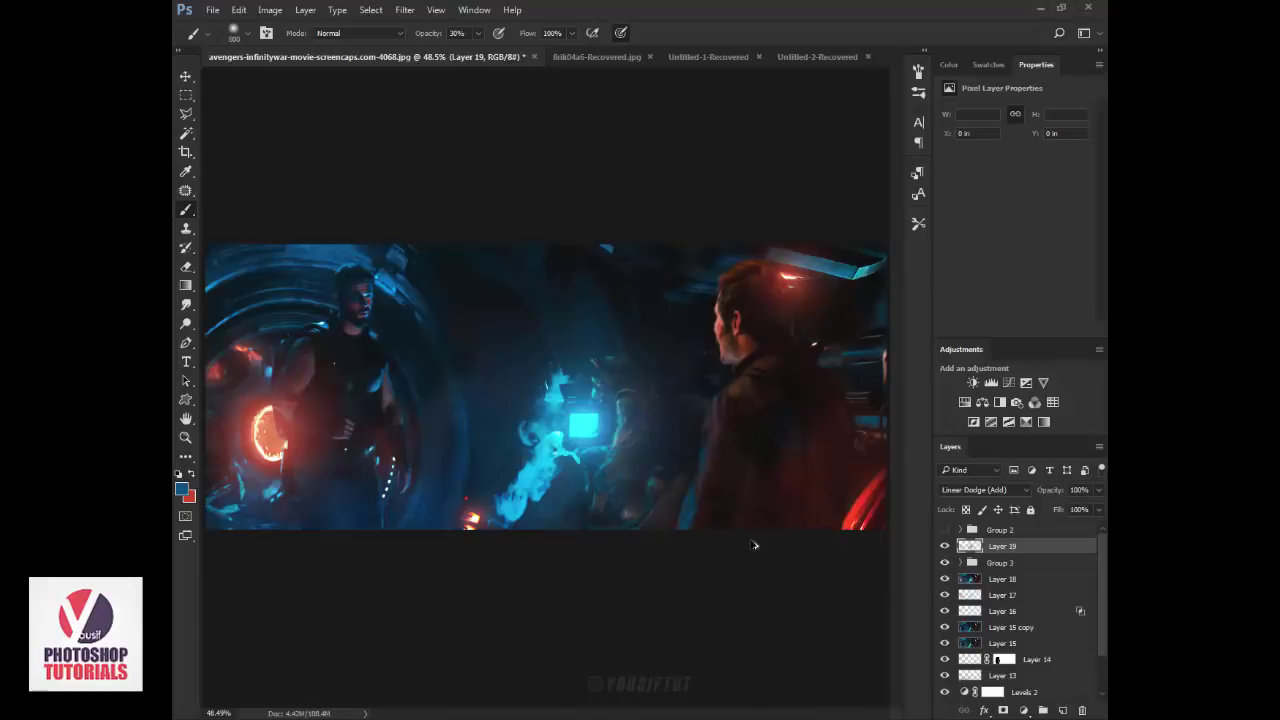
pyautogui.hotkey('ctrl', 'z')
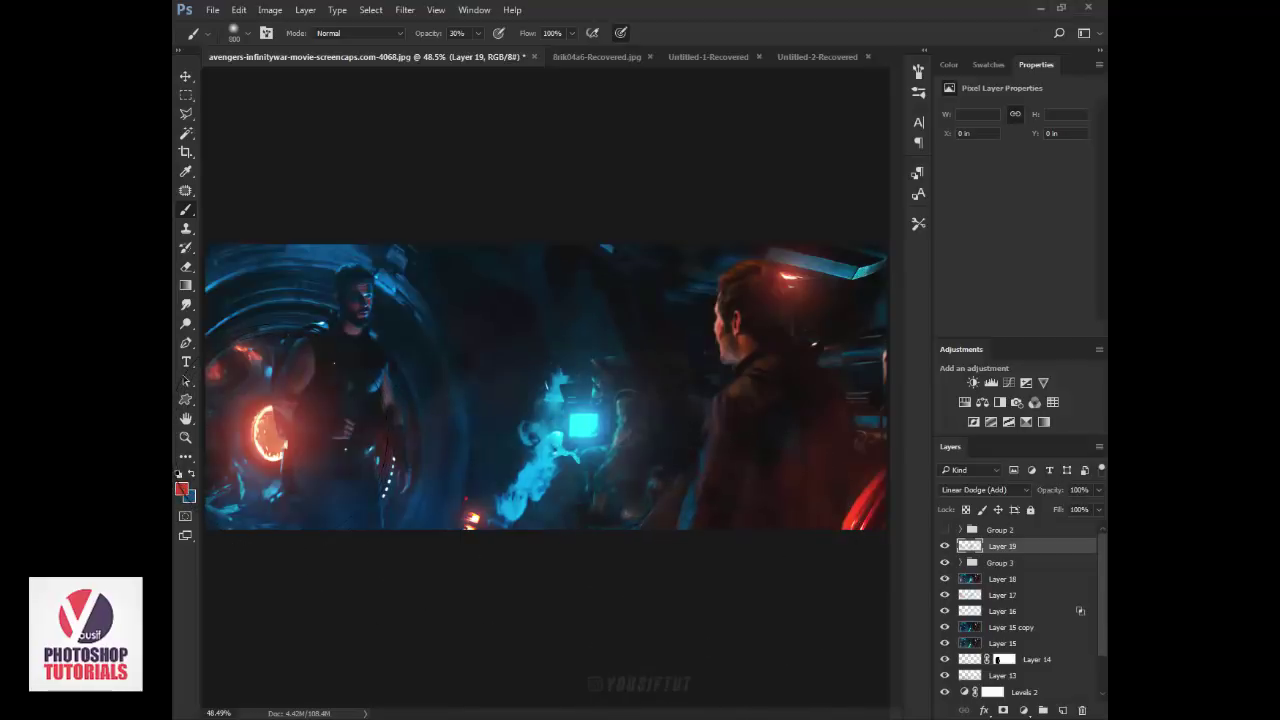
pyautogui.press('x')
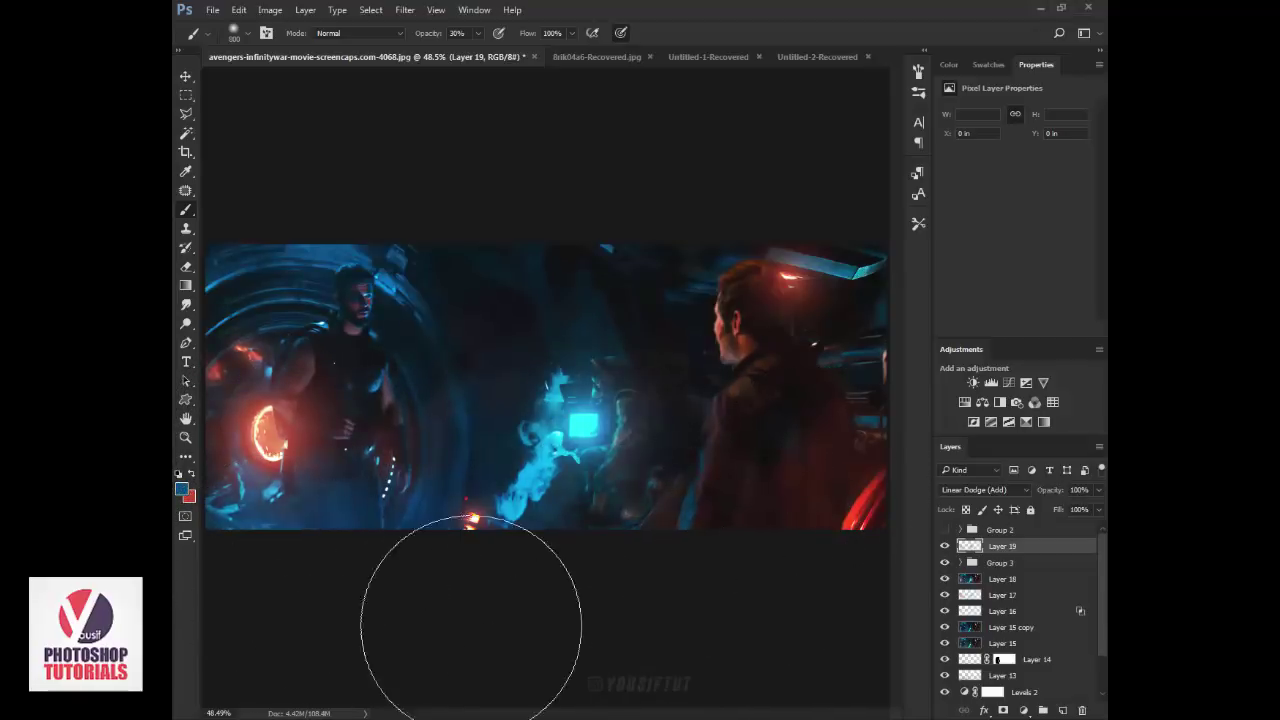
pyautogui.press('v')
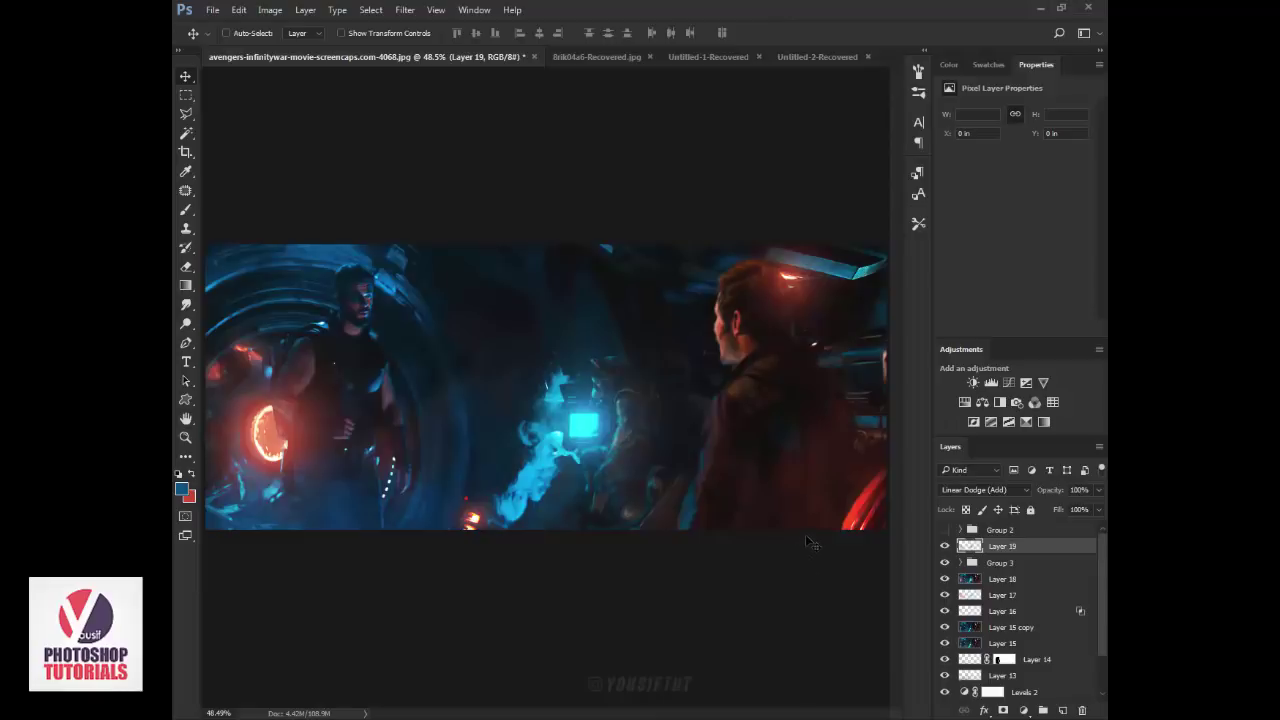
# Compare with Group 2 toggled, stamp visible layers into Layer 20, and apply Camera Raw Clarity +50
pyautogui.click(947, 530)
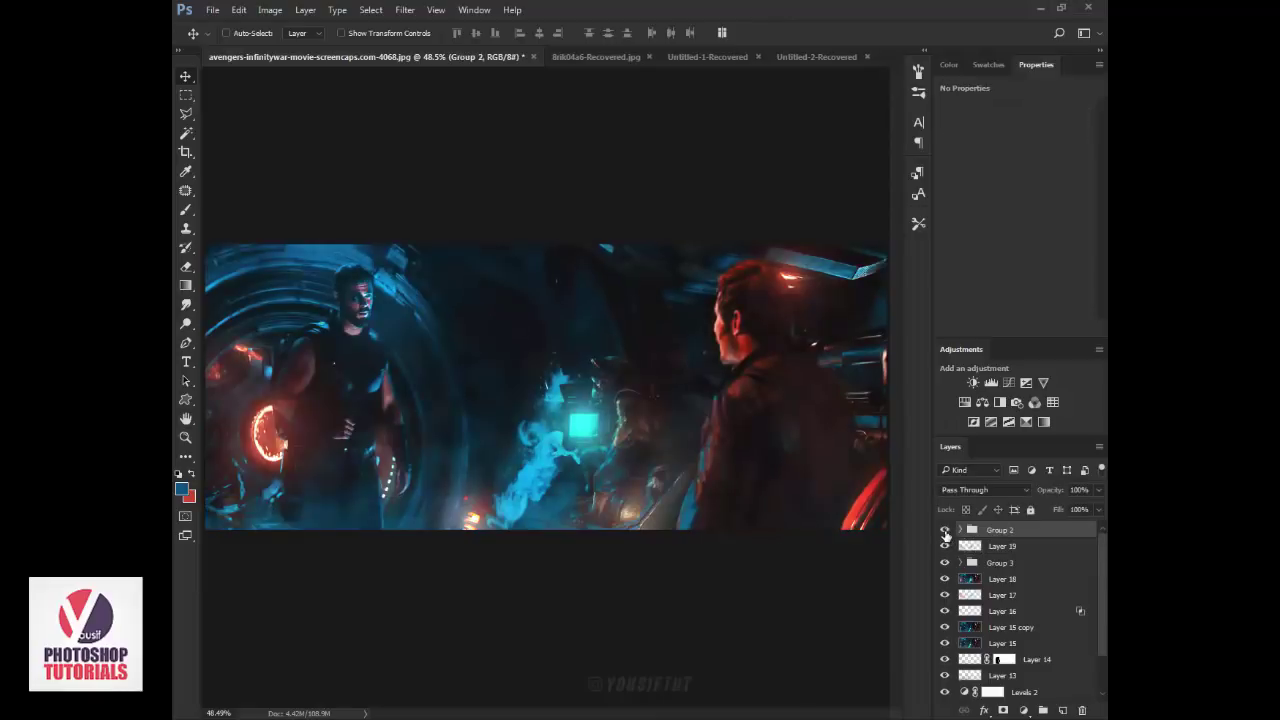
pyautogui.click(945, 530)
pyautogui.click(1021, 548)
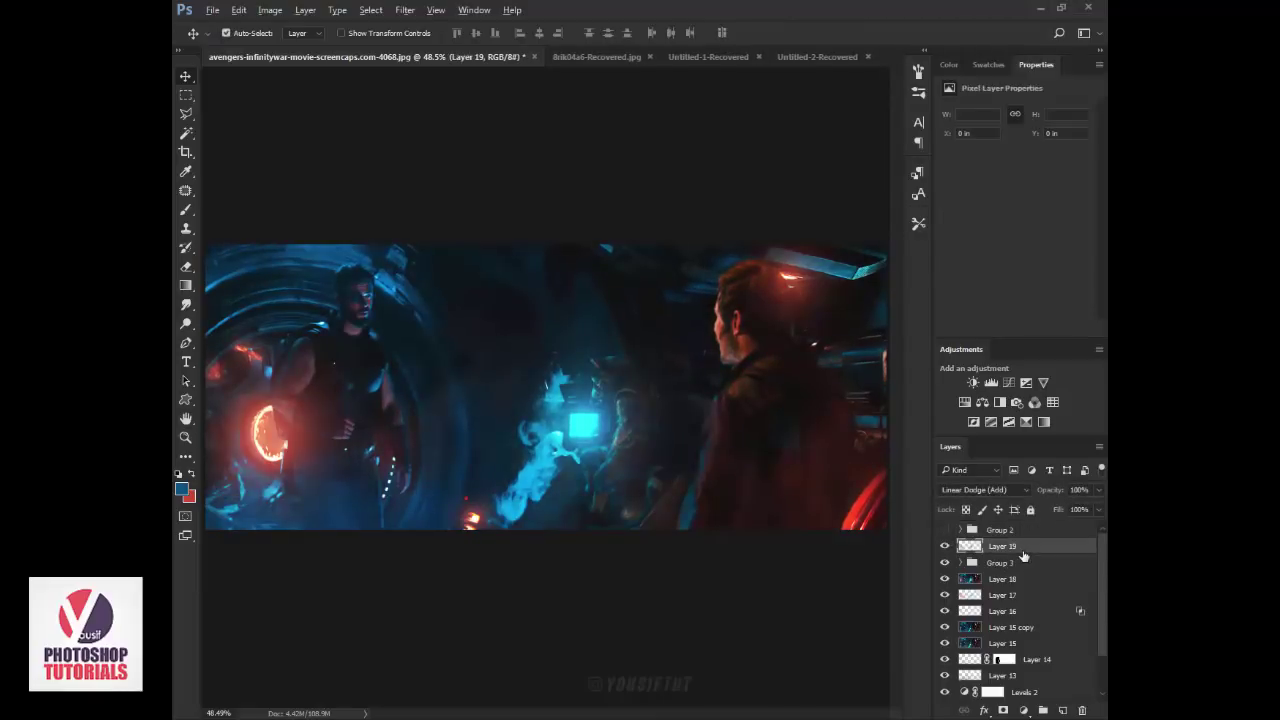
pyautogui.hotkey('ctrl', 'alt', 'shift', 'e')
pyautogui.click(405, 10)
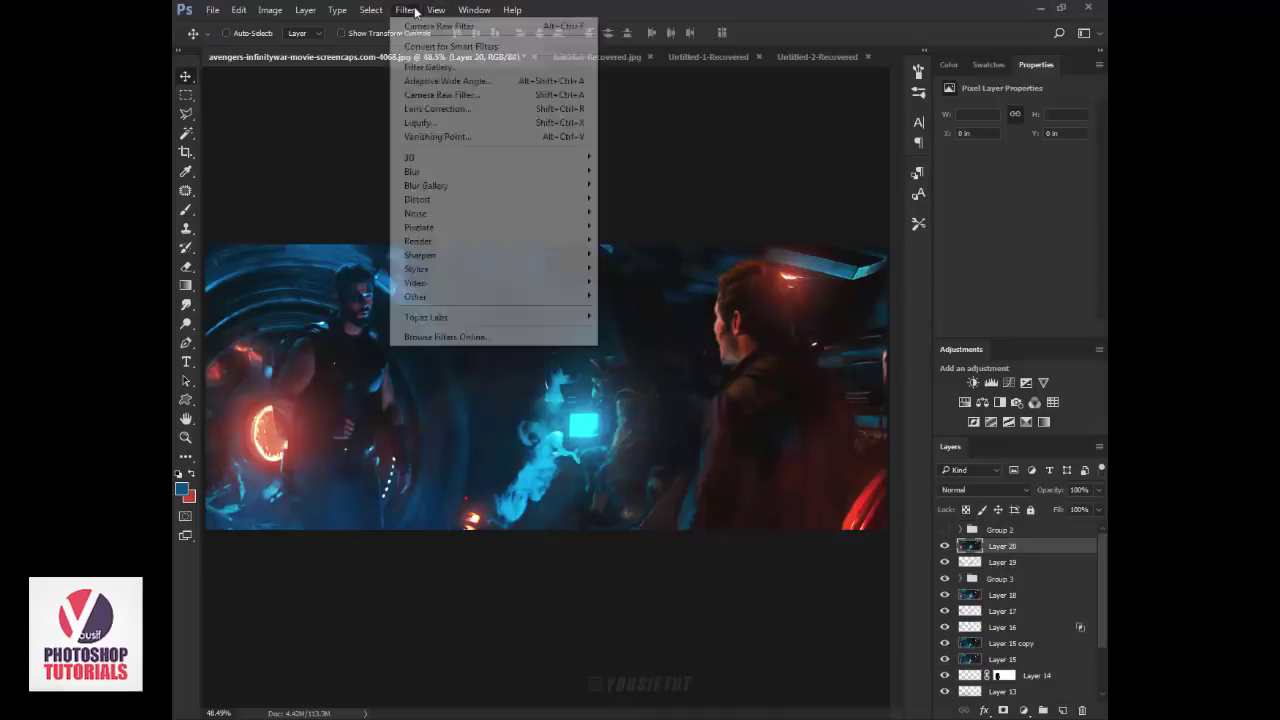
pyautogui.click(469, 95)
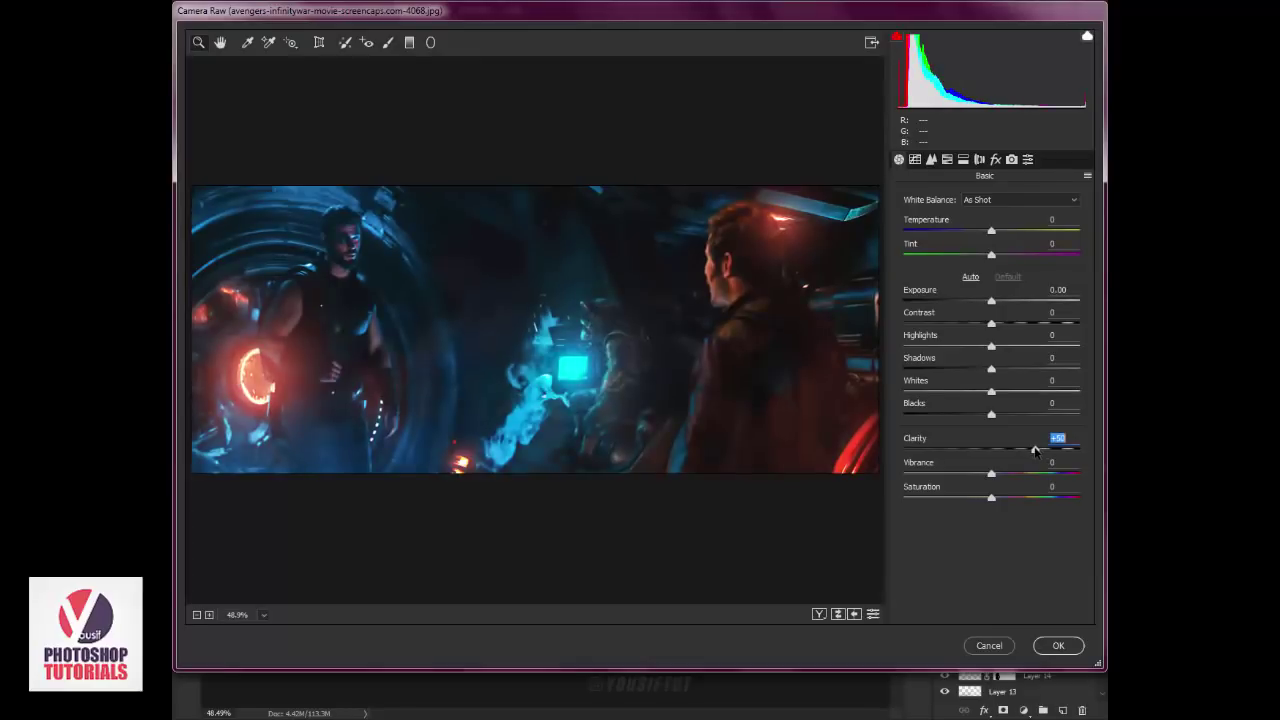
pyautogui.click(1057, 645)
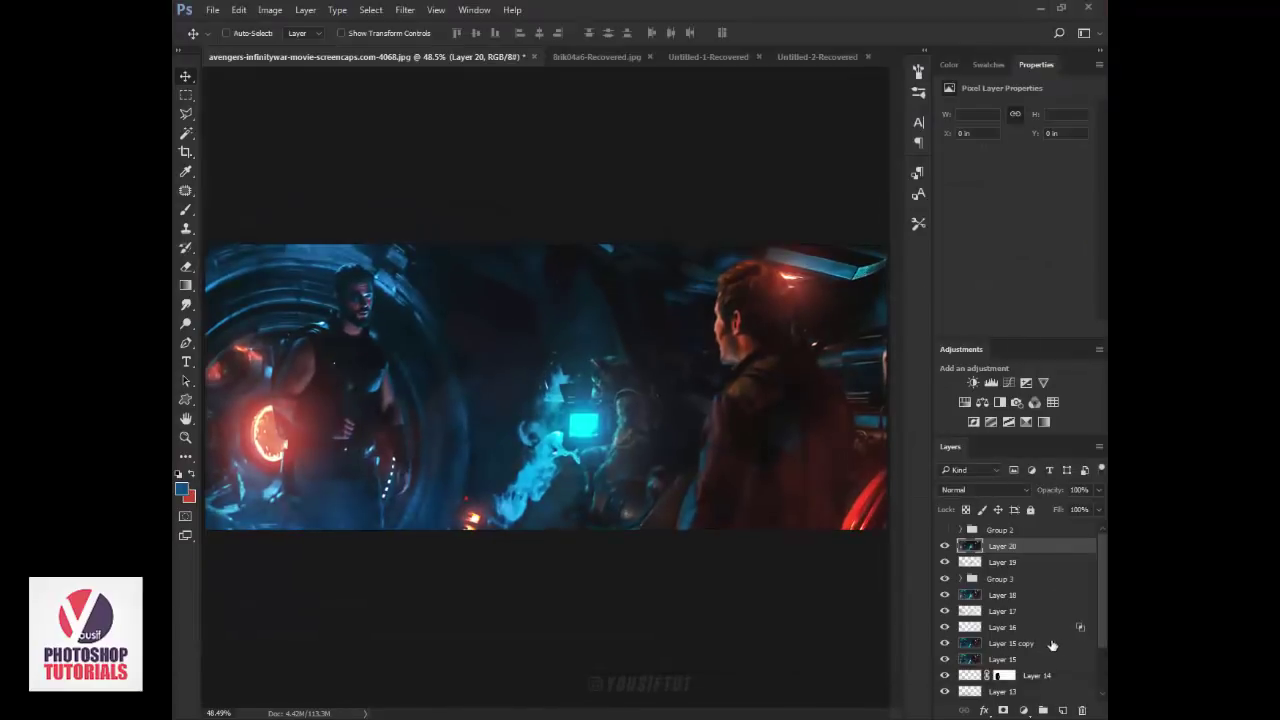
pyautogui.scroll(-3, 1000, 570)
pyautogui.keyDown('alt'); pyautogui.click(944, 693); pyautogui.keyUp('alt')
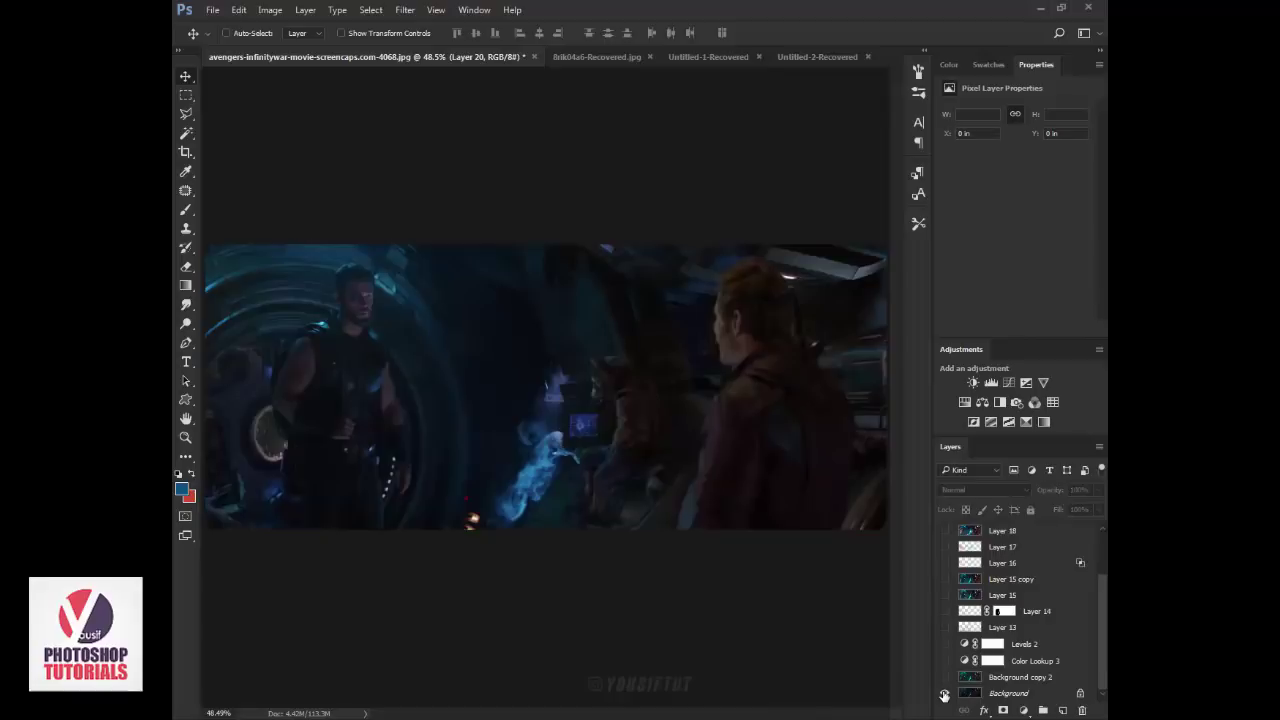
pyautogui.keyDown('alt'); pyautogui.click(944, 693); pyautogui.keyUp('alt')
pyautogui.keyDown('alt'); pyautogui.click(944, 693); pyautogui.keyUp('alt')
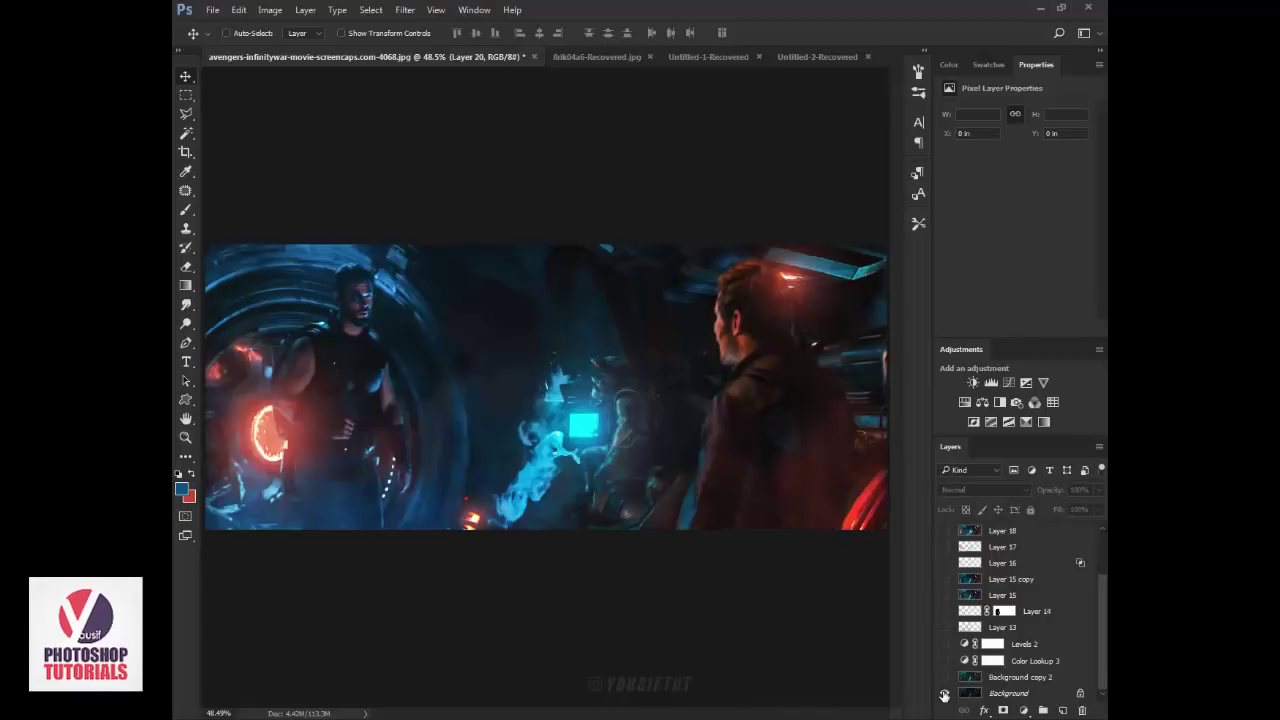
pyautogui.keyDown('alt'); pyautogui.click(944, 693); pyautogui.keyUp('alt')
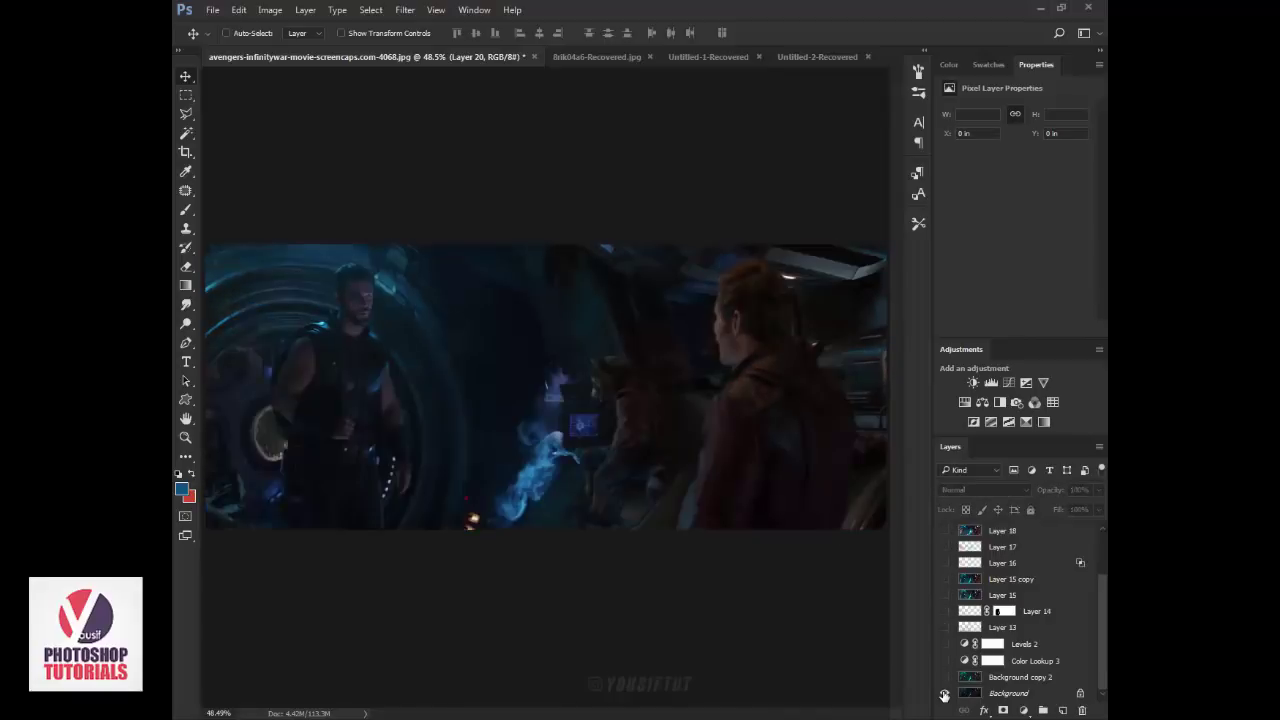
pyautogui.keyDown('alt'); pyautogui.click(944, 693); pyautogui.keyUp('alt')
pyautogui.scroll(2, 1017, 648)
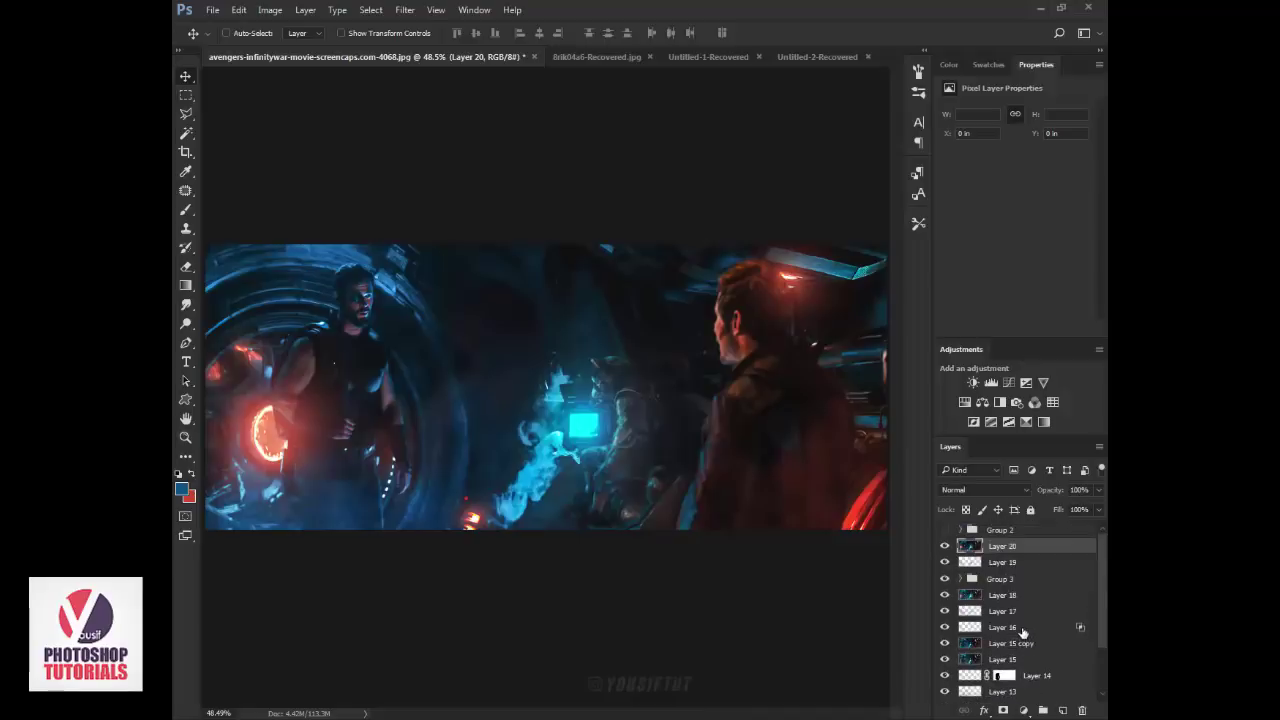